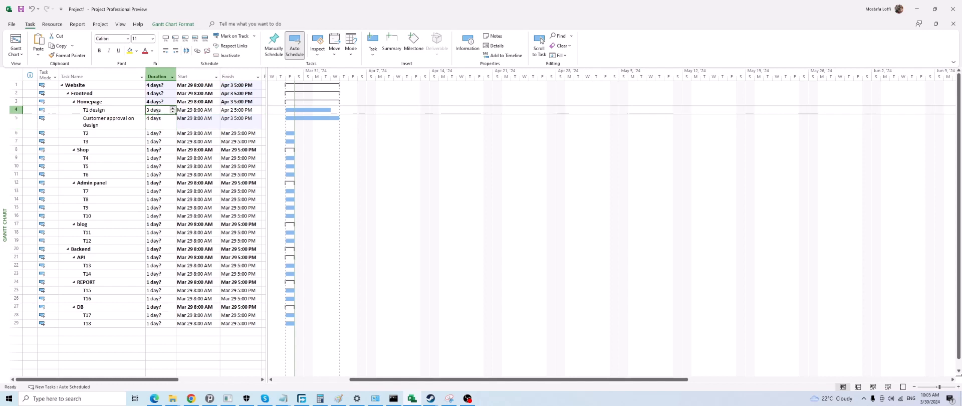
Set the Homepage task durations: T1 design 2 days, Customer approval on design 1 day, T2 3 days, T3 4 days
{"action": "type", "text": "2"}
{"action": "key", "text": "Return"}
{"action": "type", "text": "1"}
{"action": "key", "text": "Return"}
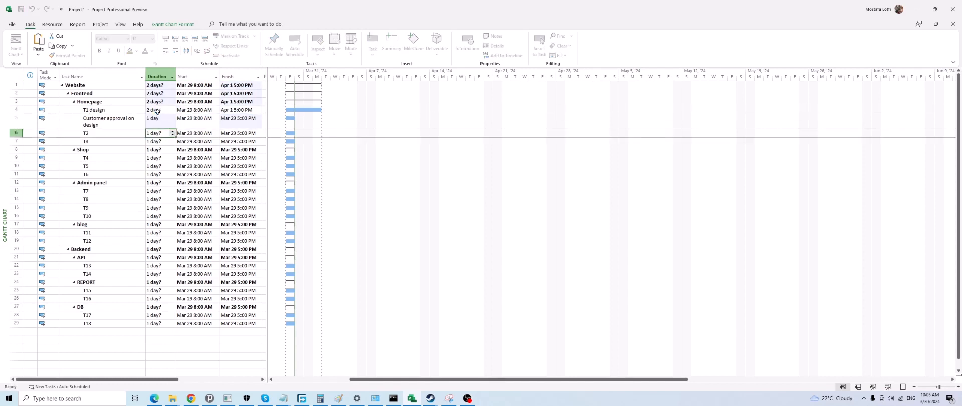
{"action": "type", "text": "3"}
{"action": "key", "text": "Return"}
{"action": "type", "text": "4"}
{"action": "key", "text": "Return"}
{"action": "key", "text": "Return"}
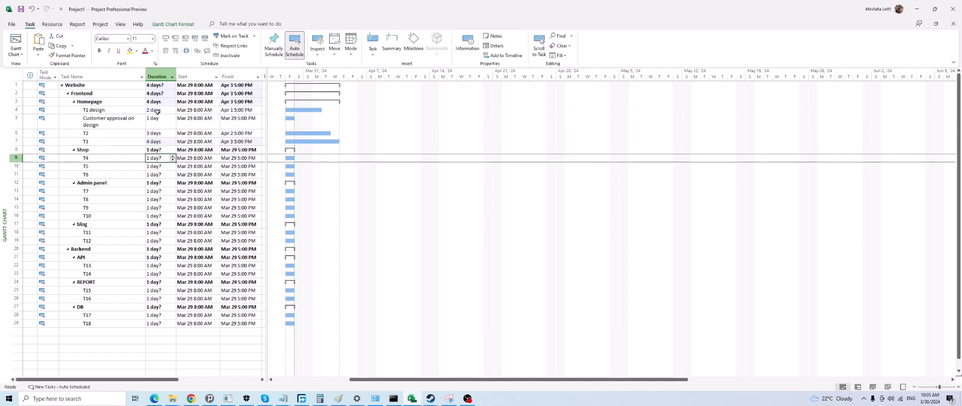
Set the Shop task durations: T4 to 2 days, T5 to 22 days and T6 to 3 days
{"action": "type", "text": "2"}
{"action": "key", "text": "Return"}
{"action": "type", "text": "22"}
{"action": "key", "text": "Return"}
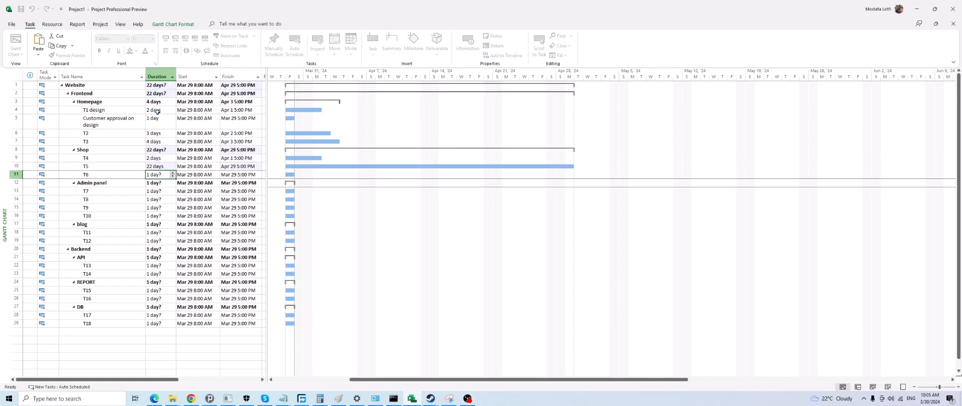
{"action": "type", "text": "3"}
{"action": "key", "text": "Return"}
Correct the duration of T5 under Shop to 2 days
{"action": "key", "text": "Return"}
{"action": "key", "text": "Up"}
{"action": "key", "text": "Up"}
{"action": "key", "text": "Up"}
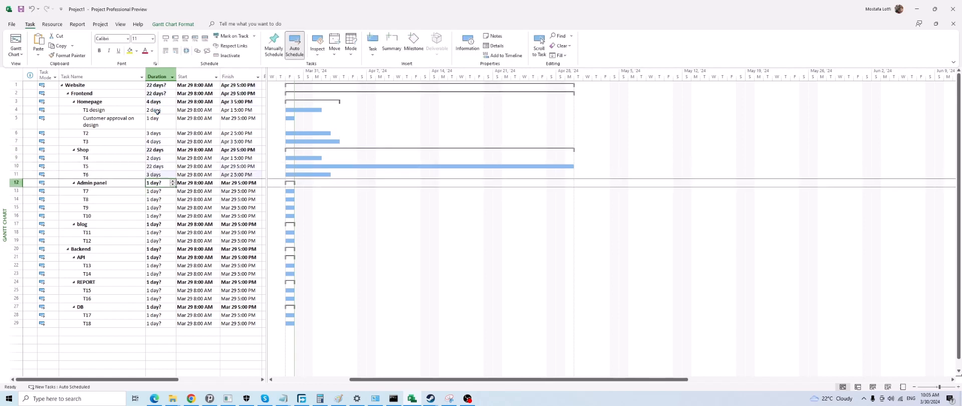
{"action": "type", "text": "2"}
{"action": "key", "text": "Return"}
{"action": "key", "text": "Return"}
Set the Admin panel task durations: T7 to 4 days, T8 to 3 days, T9 and T10 to 2 days each
{"action": "key", "text": "Return"}
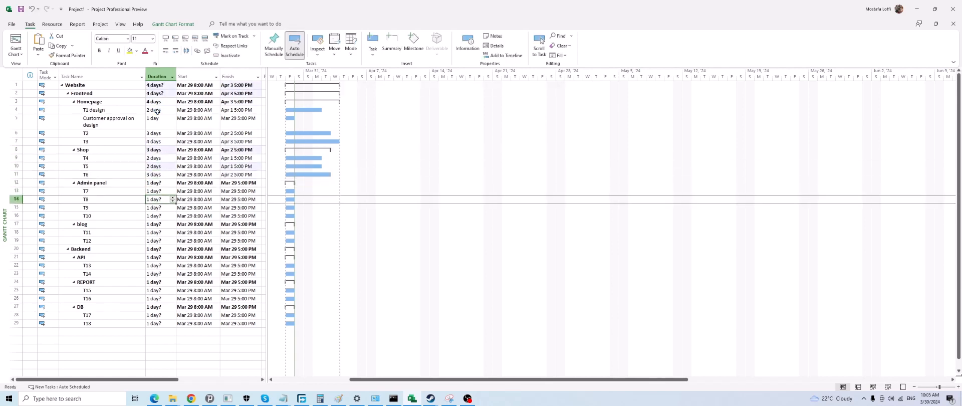
{"action": "type", "text": "4"}
{"action": "key", "text": "Return"}
{"action": "type", "text": "3"}
{"action": "key", "text": "Return"}
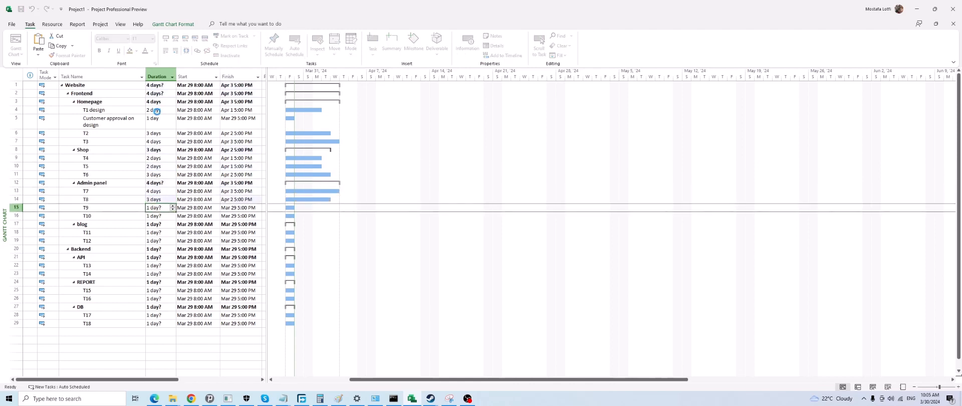
{"action": "type", "text": "2"}
{"action": "key", "text": "Return"}
{"action": "key", "text": "Return"}
{"action": "key", "text": "Up"}
{"action": "type", "text": "2"}
Set the blog task durations: T11 to 3 days and T12 to 4 days
{"action": "key", "text": "Return"}
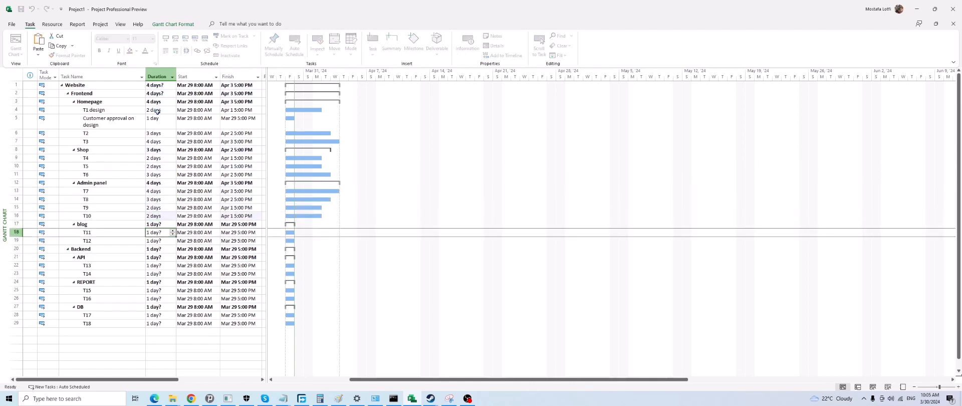
{"action": "key", "text": "Return"}
{"action": "type", "text": "3"}
{"action": "key", "text": "Return"}
{"action": "type", "text": "4"}
Set the API tasks T13 and T14 under Backend to 2 days each
{"action": "key", "text": "Return"}
{"action": "key", "text": "Return"}
{"action": "key", "text": "Return"}
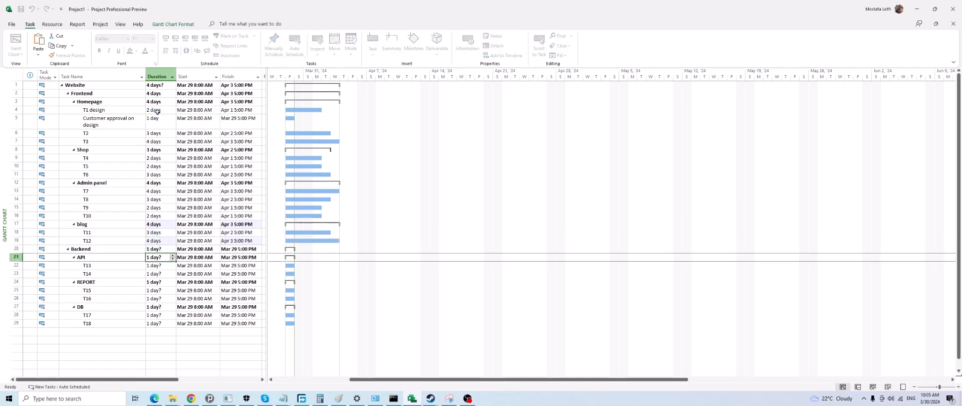
{"action": "type", "text": "2"}
{"action": "key", "text": "Return"}
{"action": "type", "text": "2"}
Set the REPORT task durations: T15 to 2 days and T16 to 3 days
{"action": "key", "text": "Return"}
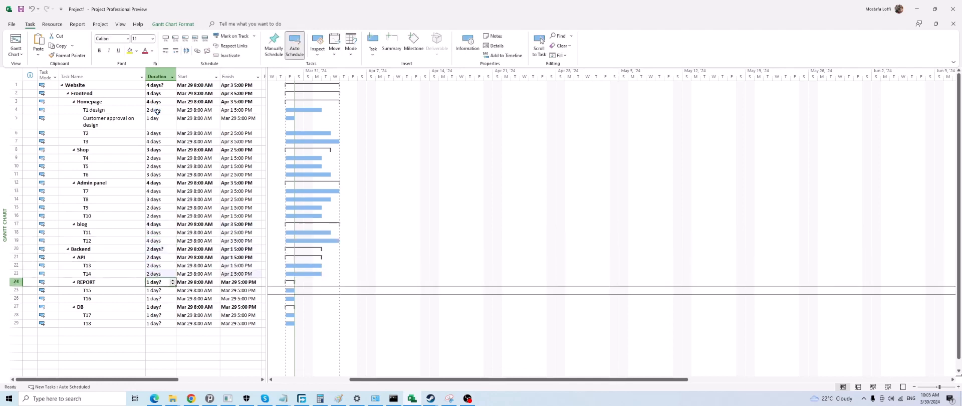
{"action": "key", "text": "Return"}
{"action": "type", "text": "2"}
{"action": "key", "text": "Return"}
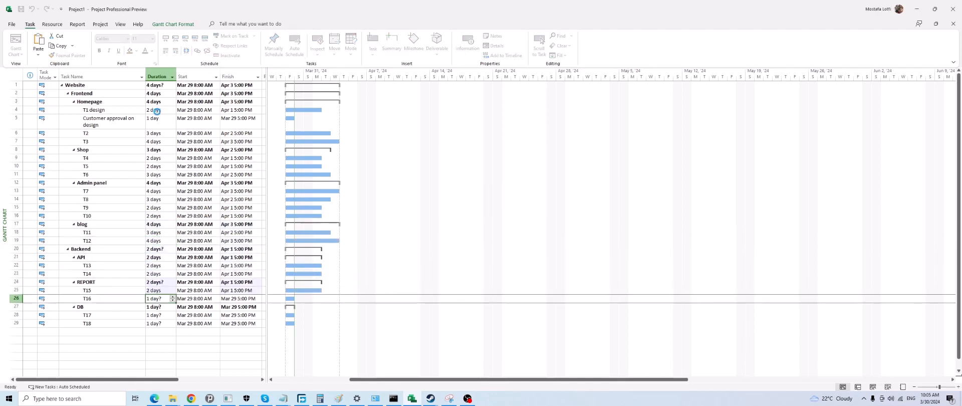
{"action": "type", "text": "3"}
{"action": "key", "text": "Return"}
Set the DB tasks T17 and T18 to a duration of 4 days each
{"action": "key", "text": "Return"}
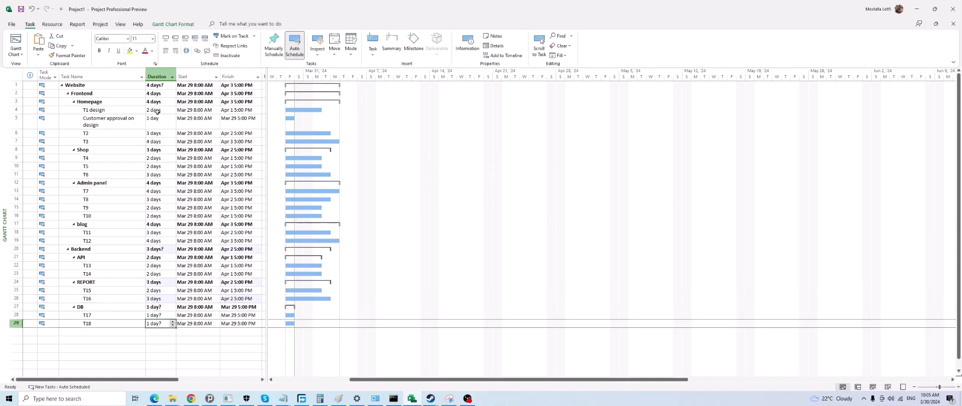
{"action": "type", "text": "4"}
{"action": "key", "text": "Return"}
{"action": "type", "text": "4"}
{"action": "key", "text": "Return"}
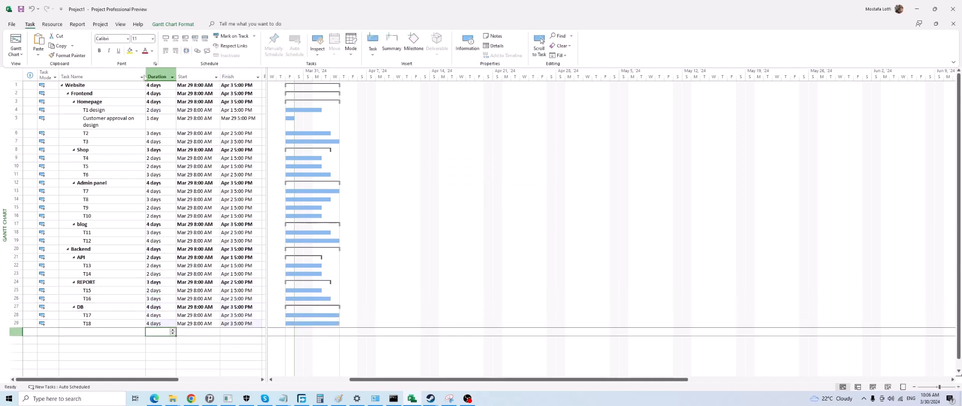
Rename the first two Homepage tasks, T1 design and Customer approval on design, to T1 and T2
{"action": "left_click", "coordinate": [128, 182]}
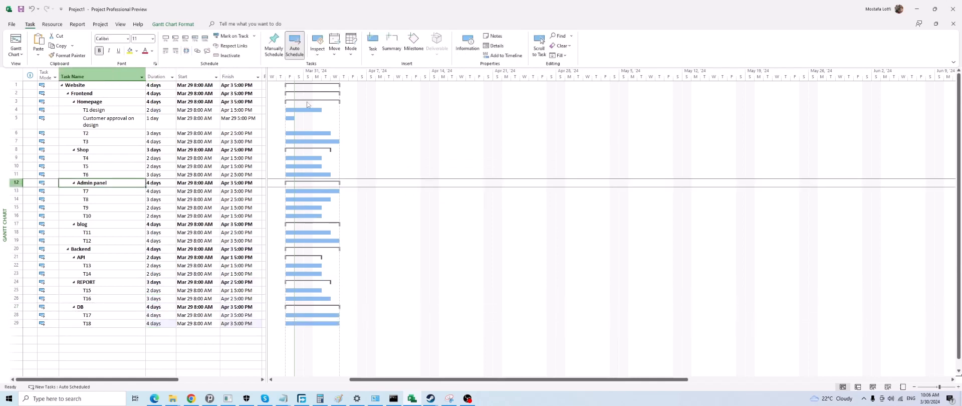
{"action": "left_click", "coordinate": [100, 109]}
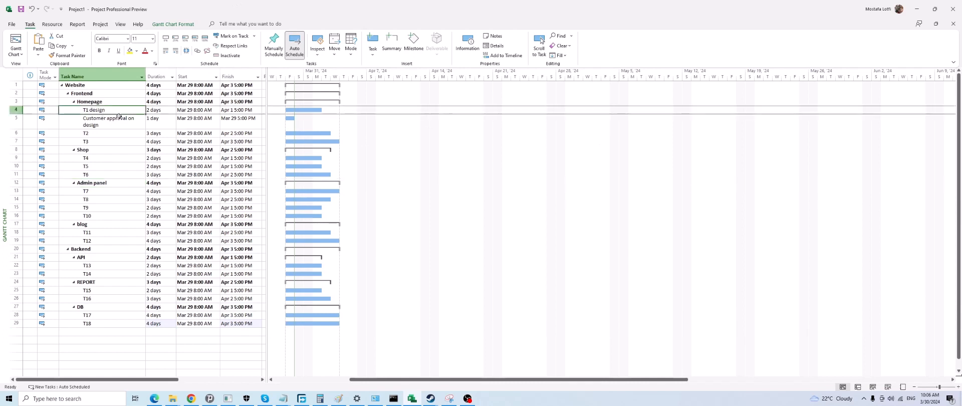
{"action": "type", "text": "T1"}
{"action": "key", "text": "Return"}
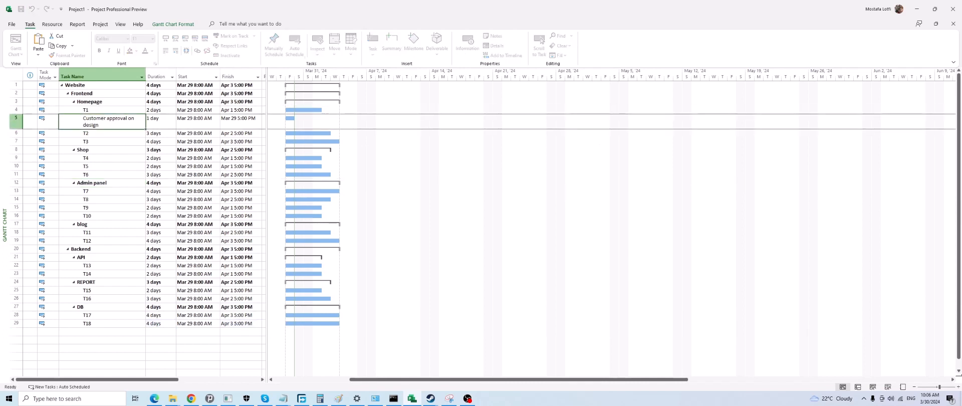
{"action": "type", "text": "T2"}
{"action": "key", "text": "Return"}
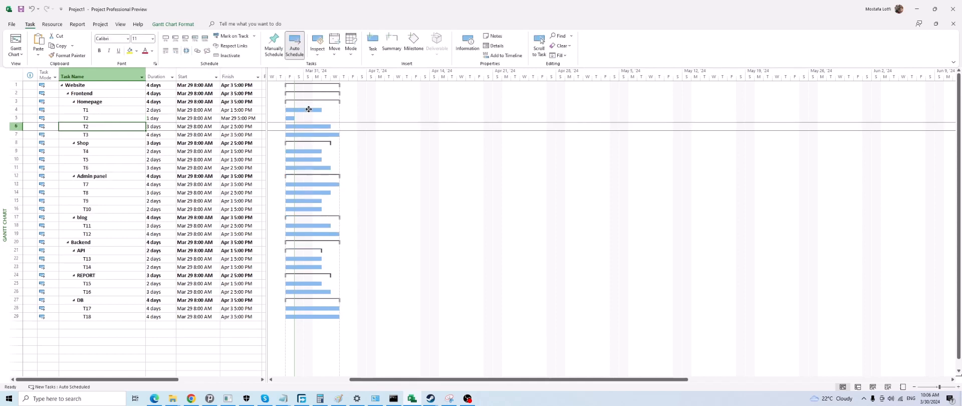
Link T1 to the T2 task in row 6 on the Gantt chart with a Finish-to-Start dependency
{"action": "left_click", "coordinate": [305, 110]}
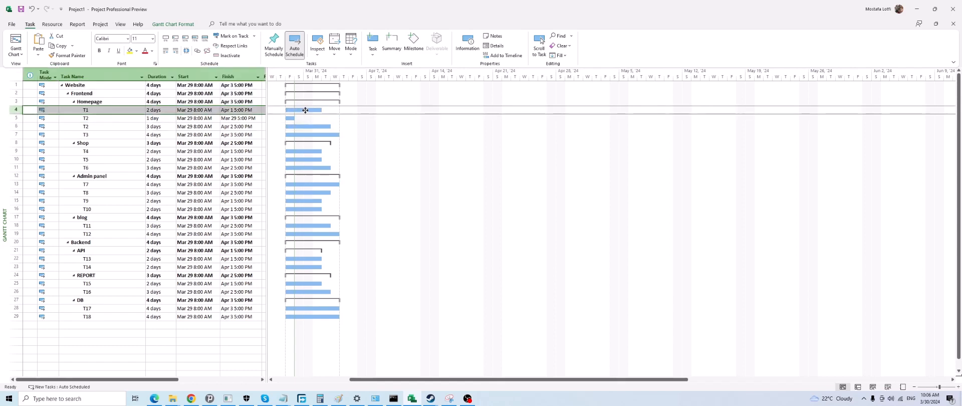
{"action": "left_click_drag", "start_coordinate": [300, 110], "coordinate": [317, 127]}
{"action": "left_click", "coordinate": [479, 219]}
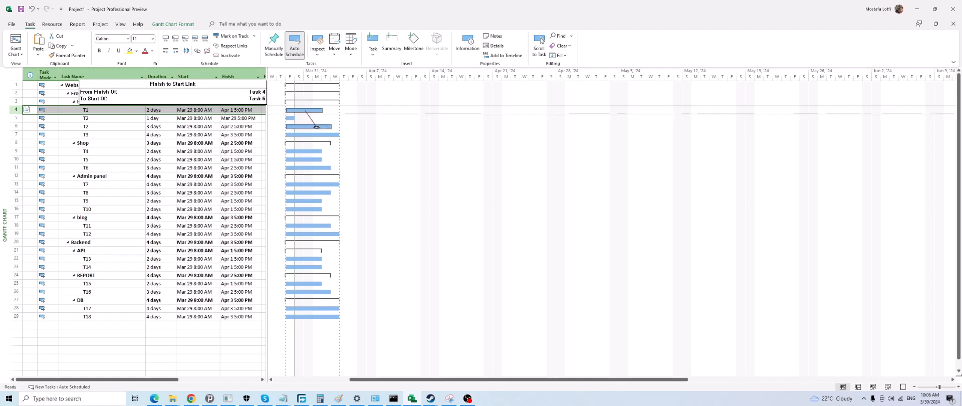
{"action": "left_click_drag", "start_coordinate": [316, 127], "coordinate": [316, 127]}
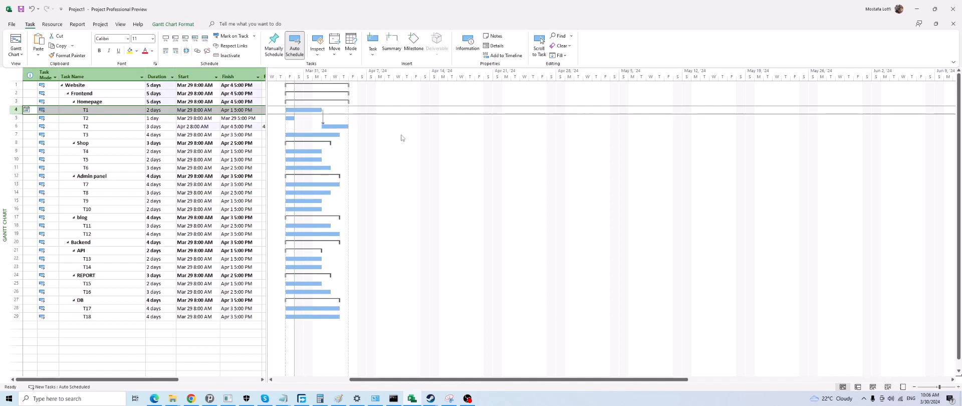
Examine the available dependency types and the lag setting of the link between T1 and T2, leaving them unchanged
{"action": "double_click", "coordinate": [323, 121]}
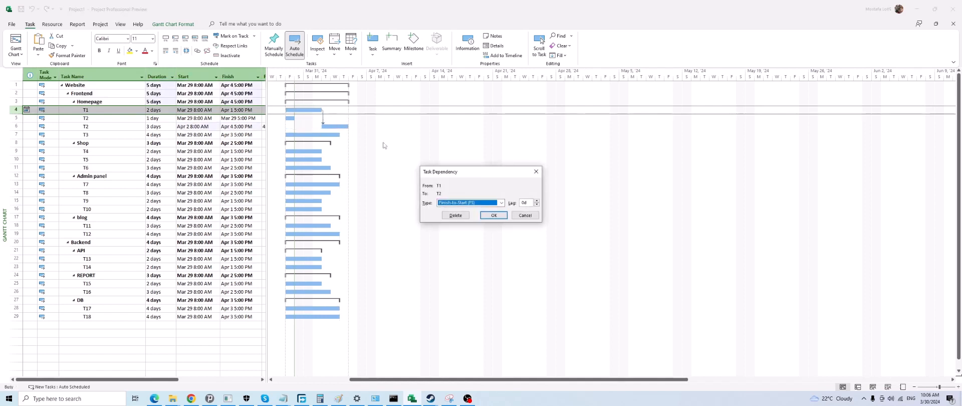
{"action": "left_click", "coordinate": [467, 203]}
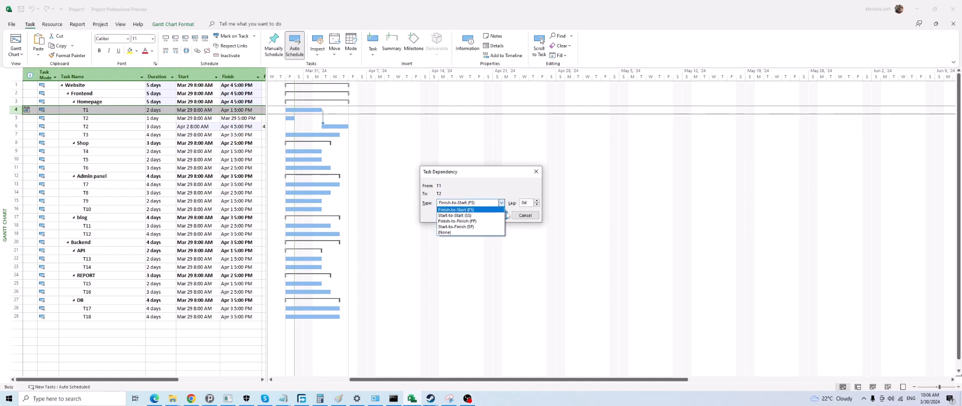
{"action": "left_click", "coordinate": [523, 214]}
{"action": "left_click", "coordinate": [526, 216]}
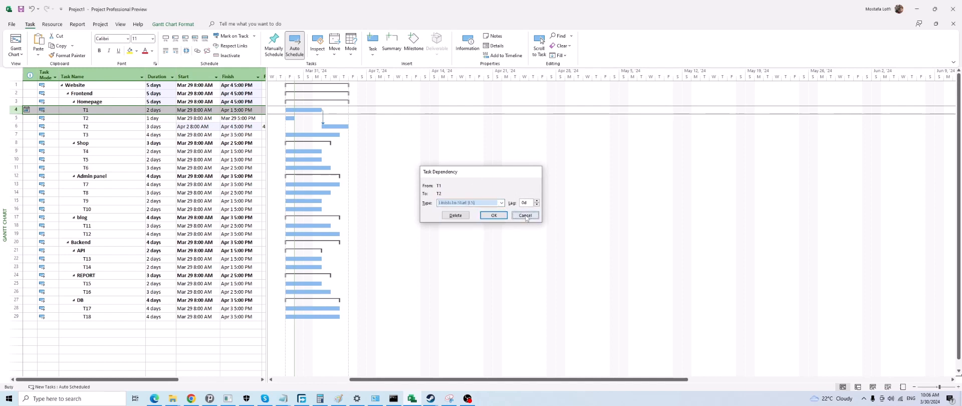
{"action": "double_click", "coordinate": [323, 119]}
{"action": "left_click", "coordinate": [465, 202]}
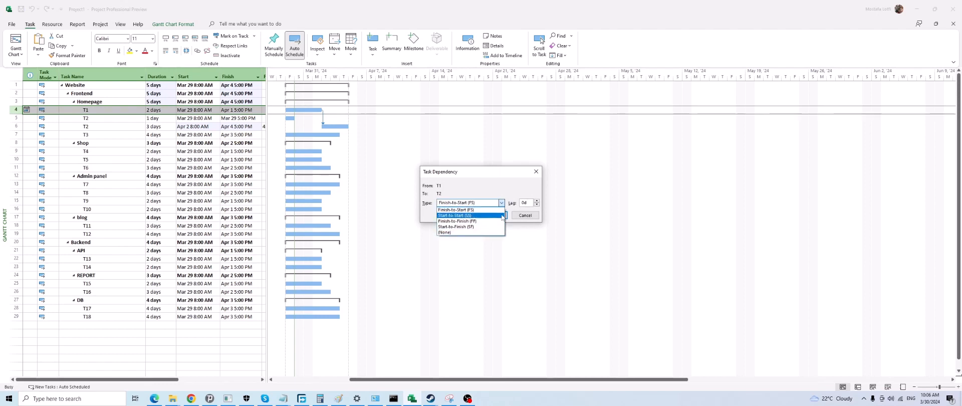
{"action": "left_click", "coordinate": [514, 206]}
{"action": "left_click", "coordinate": [530, 203]}
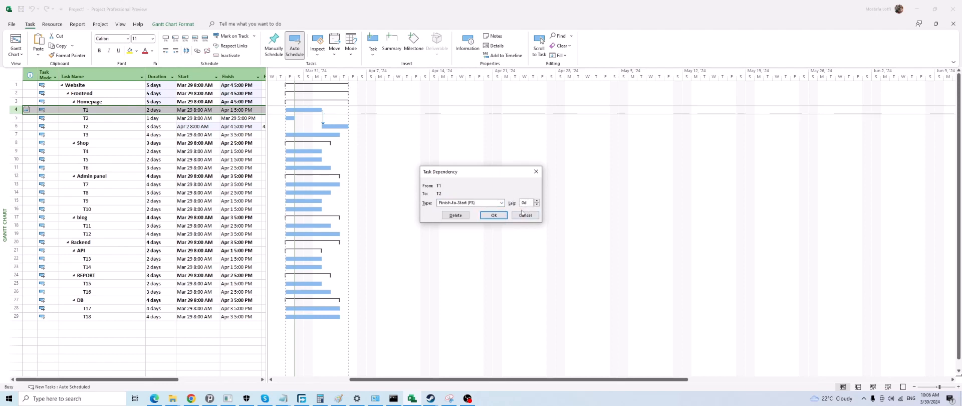
{"action": "left_click", "coordinate": [522, 216]}
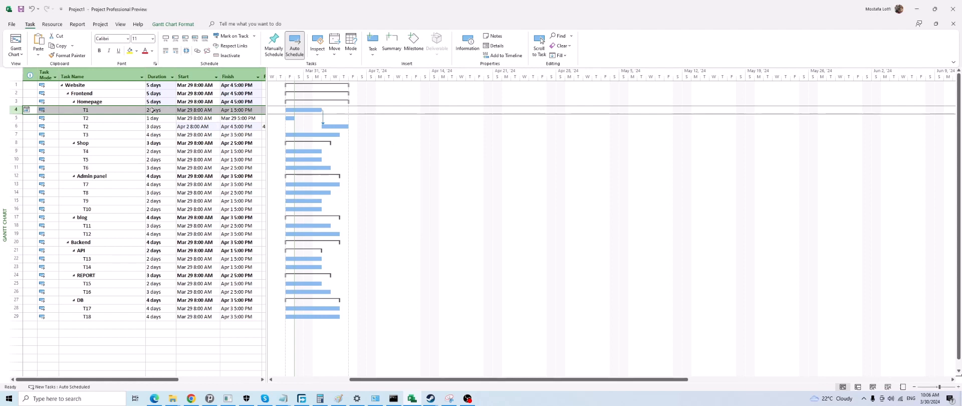
Inspect T1's advanced task information and the lag of its link to T2, cancelling both dialogs
{"action": "double_click", "coordinate": [225, 110]}
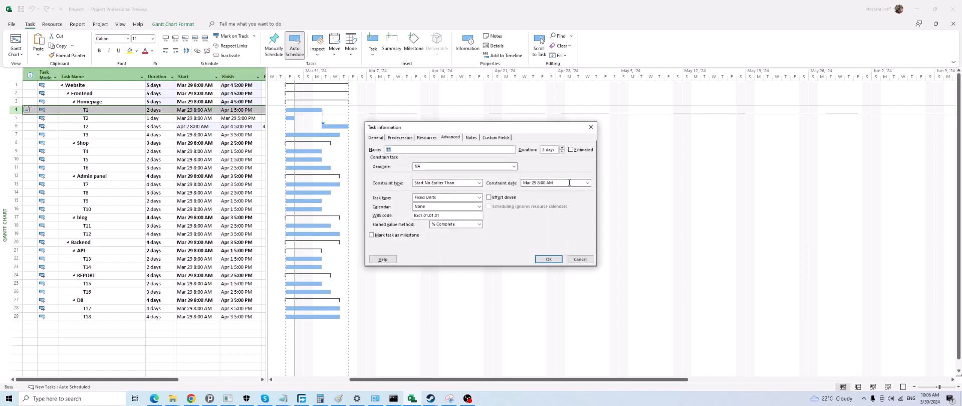
{"action": "left_click", "coordinate": [584, 261]}
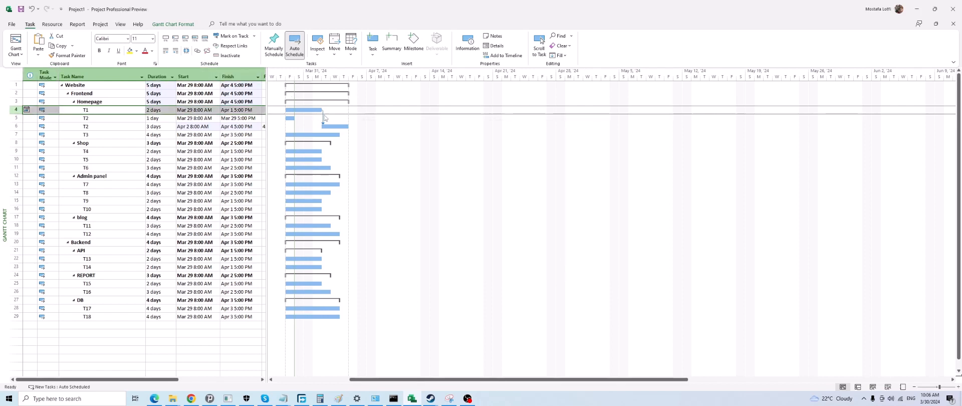
{"action": "double_click", "coordinate": [323, 119]}
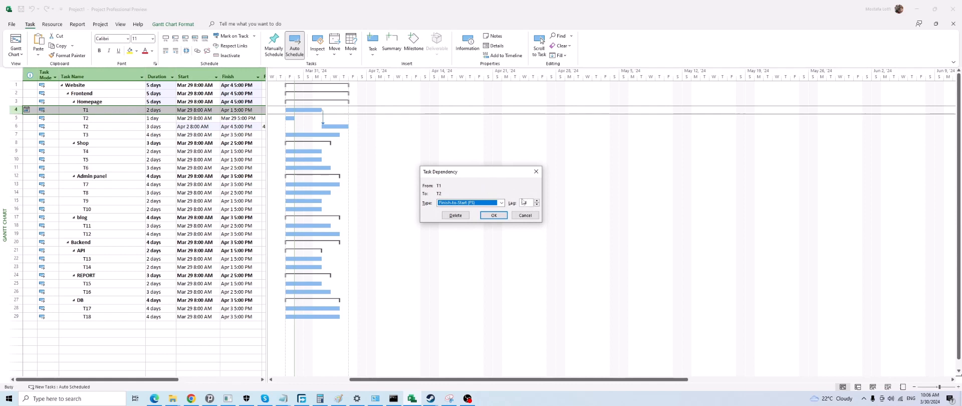
{"action": "left_click_drag", "start_coordinate": [526, 202], "coordinate": [517, 202]}
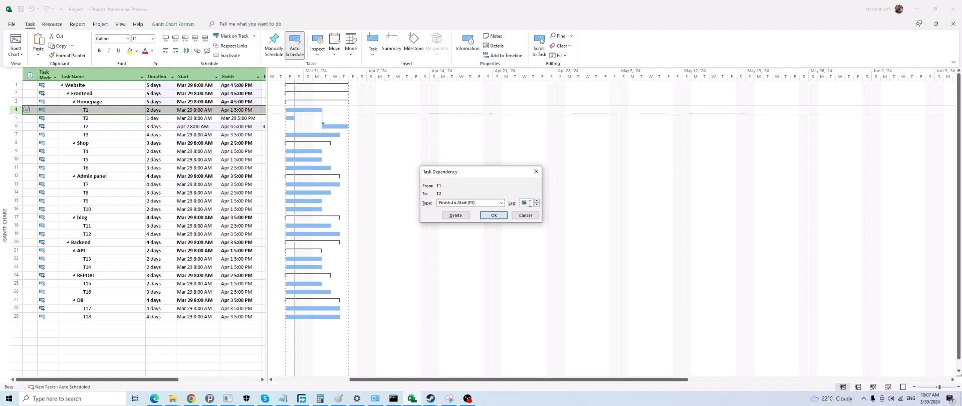
{"action": "left_click", "coordinate": [525, 215]}
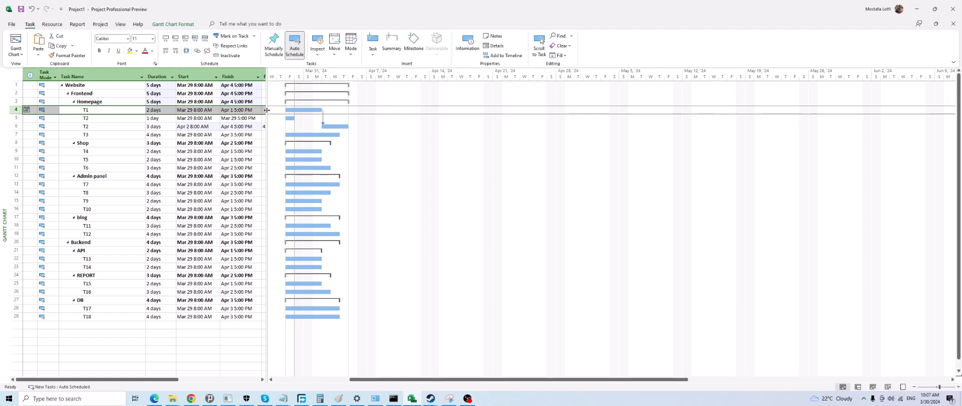
Widen the task table to expose the Predecessors and Resource Names columns, and select row 5's Predecessors cell
{"action": "left_click_drag", "start_coordinate": [266, 112], "coordinate": [346, 125]}
{"action": "left_click", "coordinate": [281, 120]}
{"action": "left_click", "coordinate": [283, 125]}
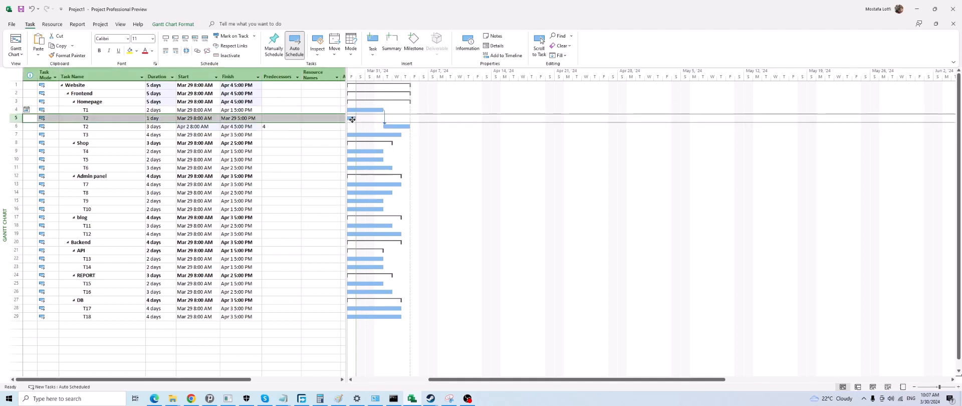
{"action": "left_click", "coordinate": [288, 119]}
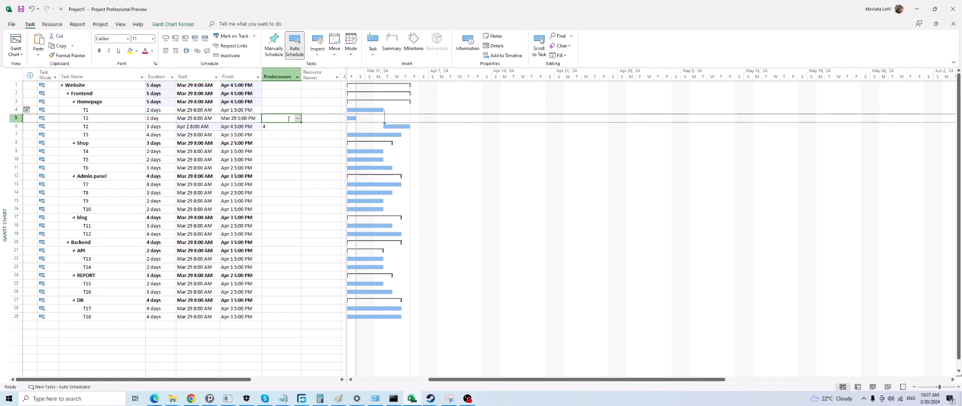
Set task 5 as the predecessor of T1 in the task table
{"action": "left_click", "coordinate": [365, 109]}
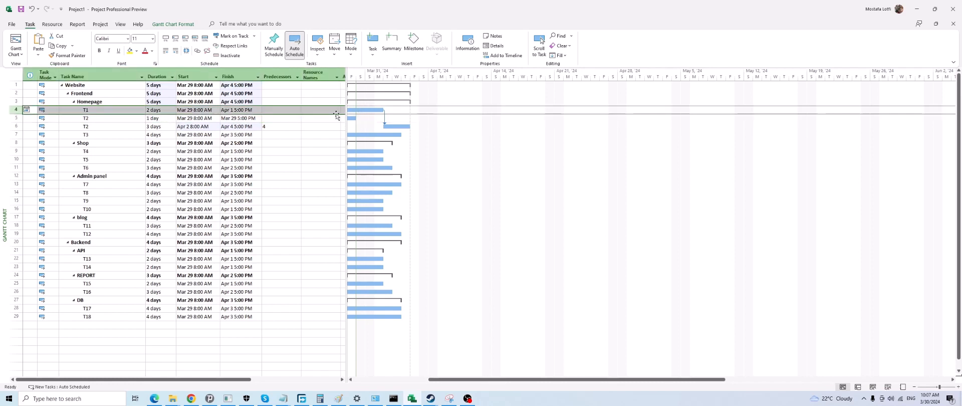
{"action": "left_click", "coordinate": [284, 118]}
{"action": "left_click", "coordinate": [286, 111]}
{"action": "left_click", "coordinate": [361, 110]}
{"action": "left_click", "coordinate": [276, 112]}
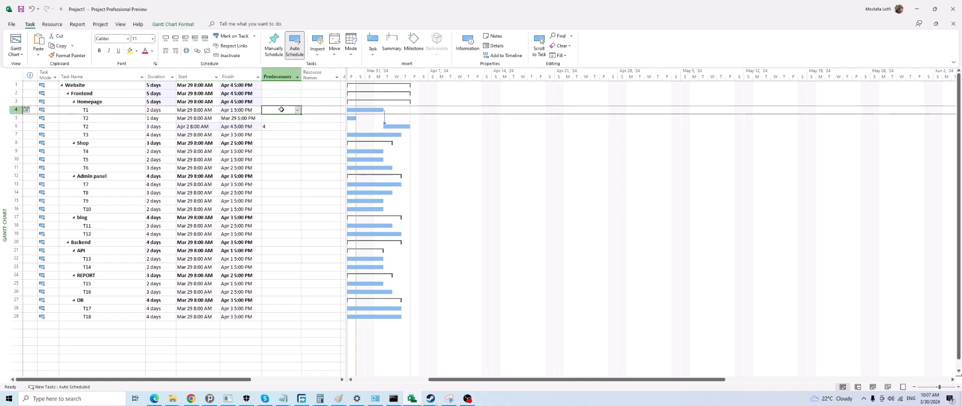
{"action": "type", "text": "5"}
{"action": "key", "text": "Return"}
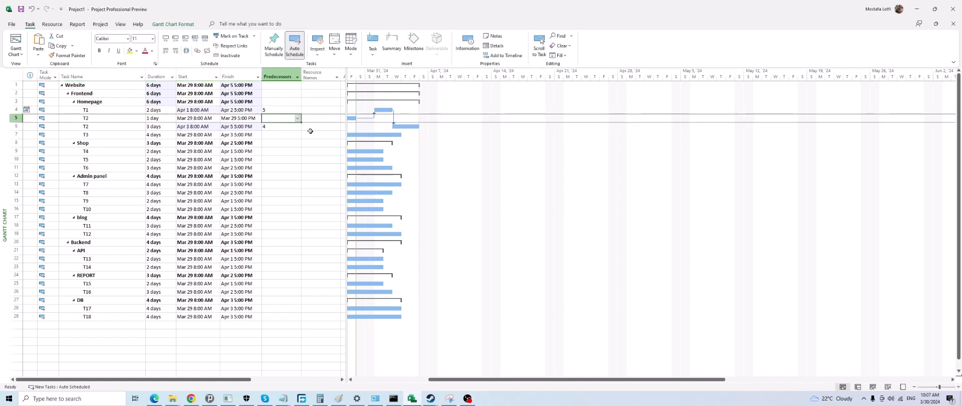
Change the dependency from T2 (row 5) to T1 to Start-to-Start (SS)
{"action": "double_click", "coordinate": [370, 119]}
{"action": "left_click", "coordinate": [481, 202]}
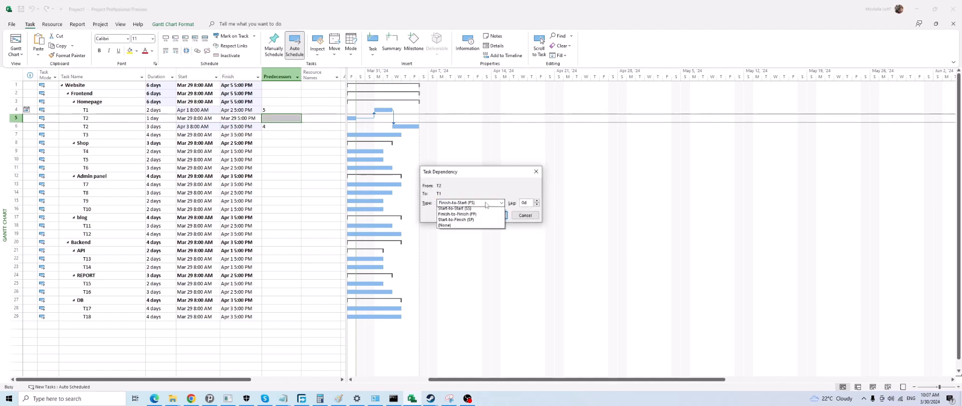
{"action": "left_click", "coordinate": [470, 215]}
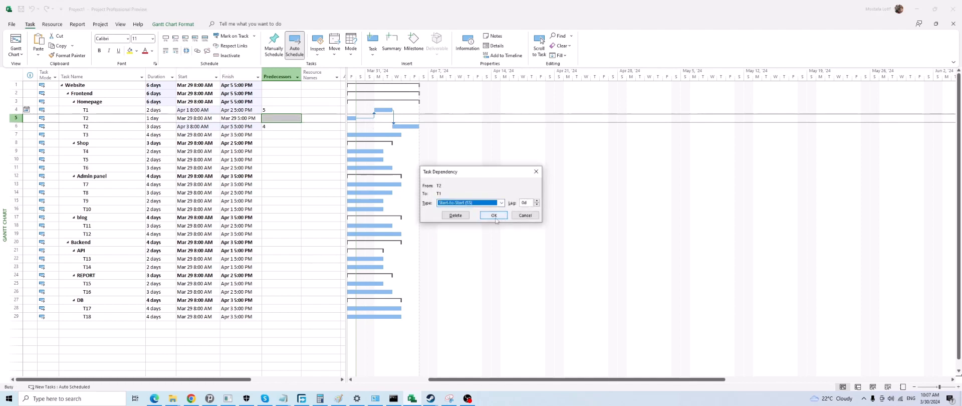
{"action": "left_click", "coordinate": [487, 215]}
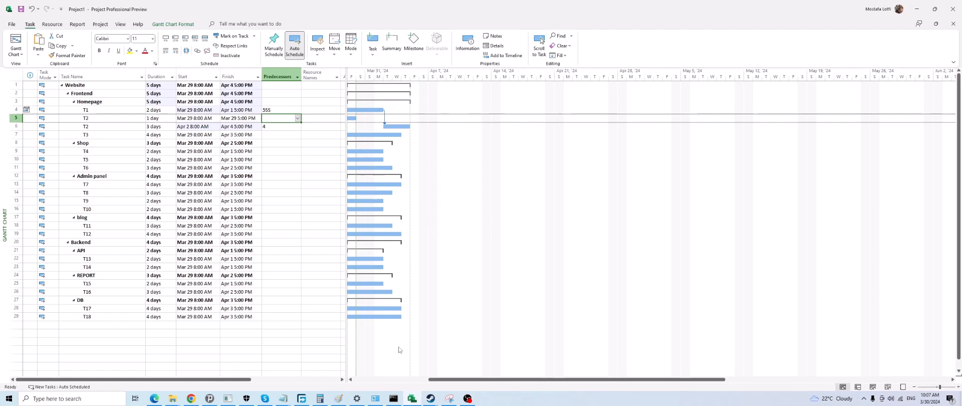
Give the Finish-to-Start link from T1 to T2 in row 6 a lag of -1 day
{"action": "left_click_drag", "start_coordinate": [447, 380], "coordinate": [430, 380]}
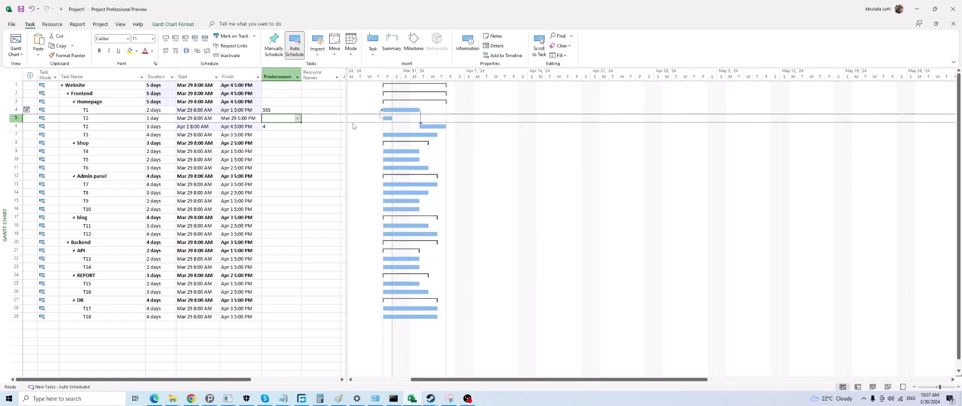
{"action": "double_click", "coordinate": [421, 115]}
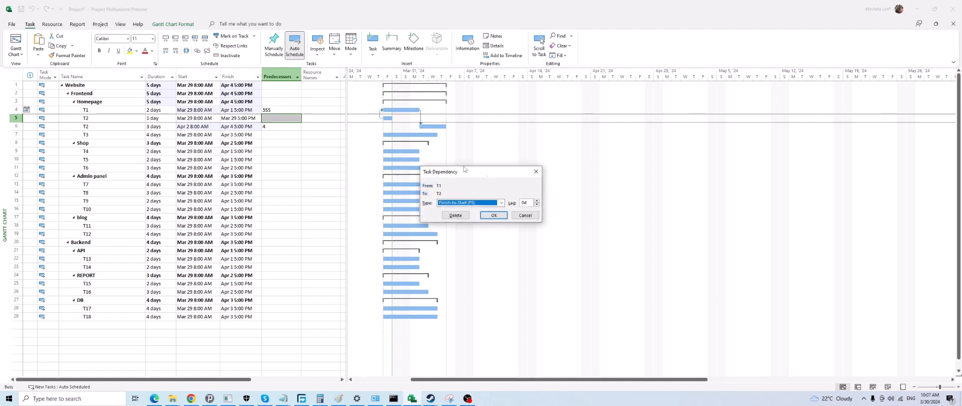
{"action": "double_click", "coordinate": [522, 202]}
{"action": "type", "text": "-1"}
{"action": "key", "text": "Return"}
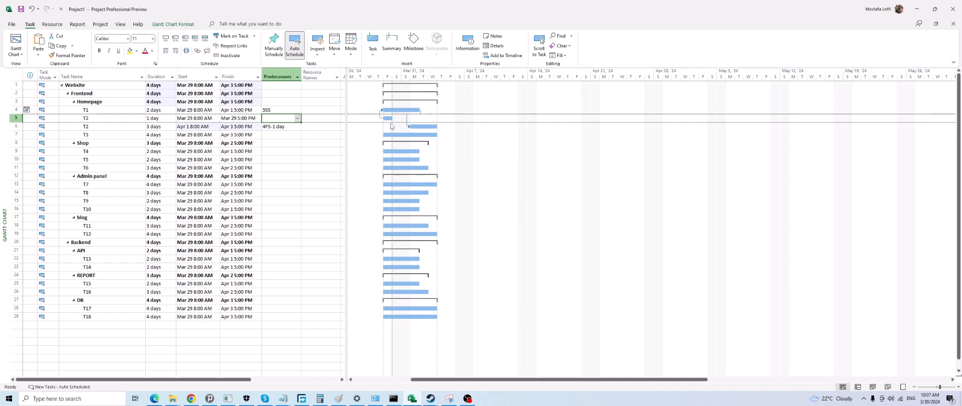
Set the lag of the Start-to-Start link from T2 (row 5) to T1 to 1 day
{"action": "scroll", "coordinate": [395, 126], "scroll_direction": "up", "scroll_amount": 1}
{"action": "scroll", "coordinate": [397, 129], "scroll_direction": "down", "scroll_amount": 1}
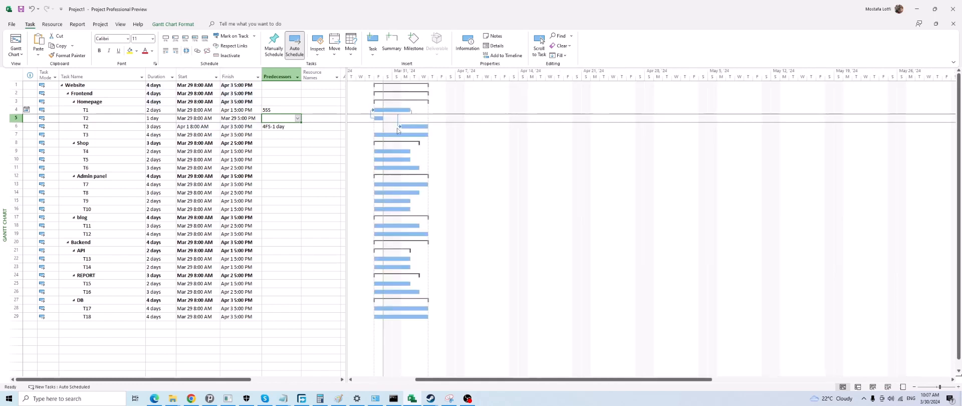
{"action": "double_click", "coordinate": [372, 118]}
{"action": "double_click", "coordinate": [517, 202]}
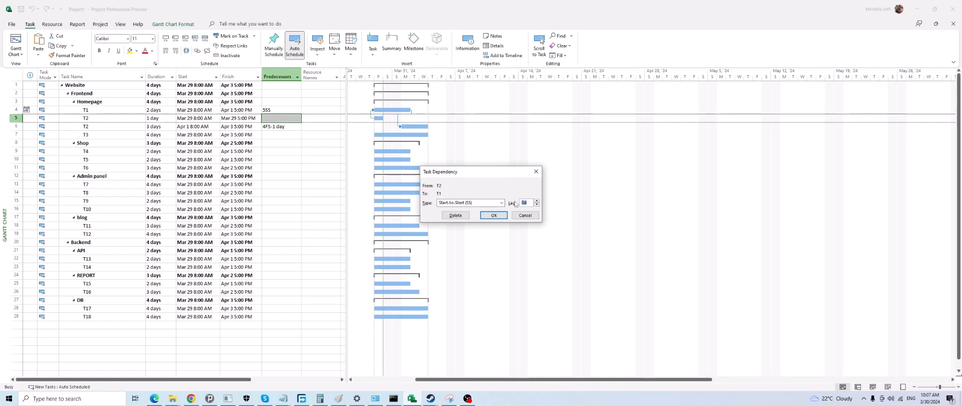
{"action": "key", "text": "Return"}
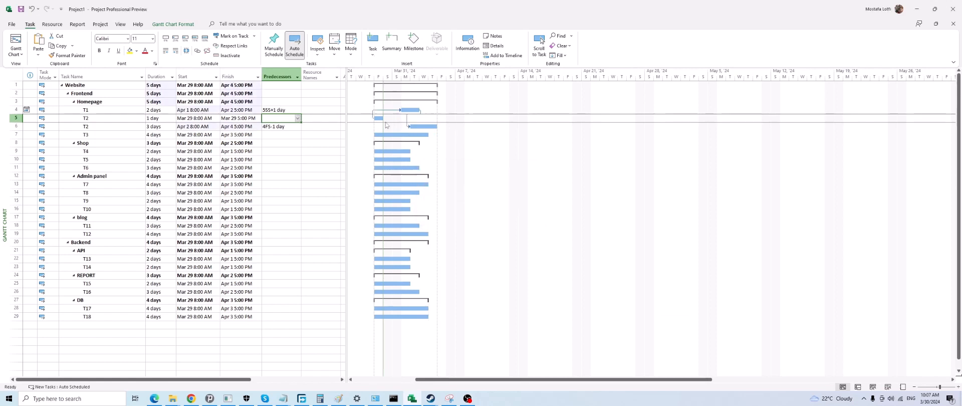
{"action": "scroll", "coordinate": [388, 126], "scroll_direction": "down", "scroll_amount": 1}
{"action": "left_click", "coordinate": [277, 132]}
{"action": "scroll", "coordinate": [277, 132], "scroll_direction": "up", "scroll_amount": 1}
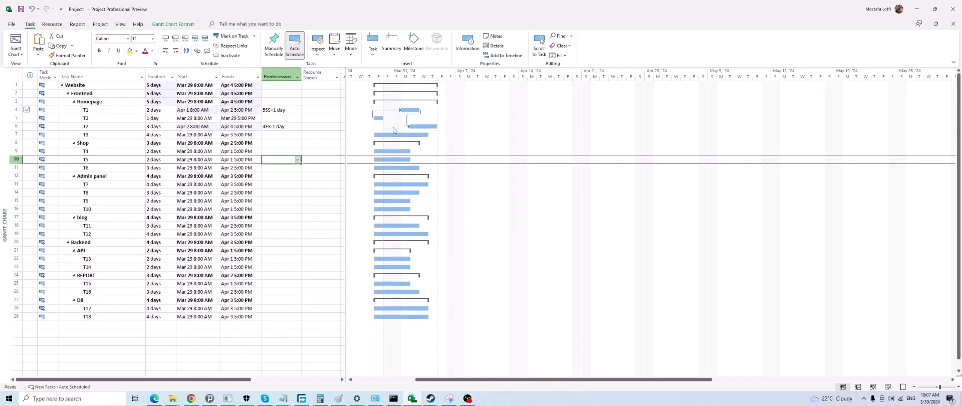
{"action": "left_click", "coordinate": [379, 119]}
{"action": "left_click", "coordinate": [228, 160]}
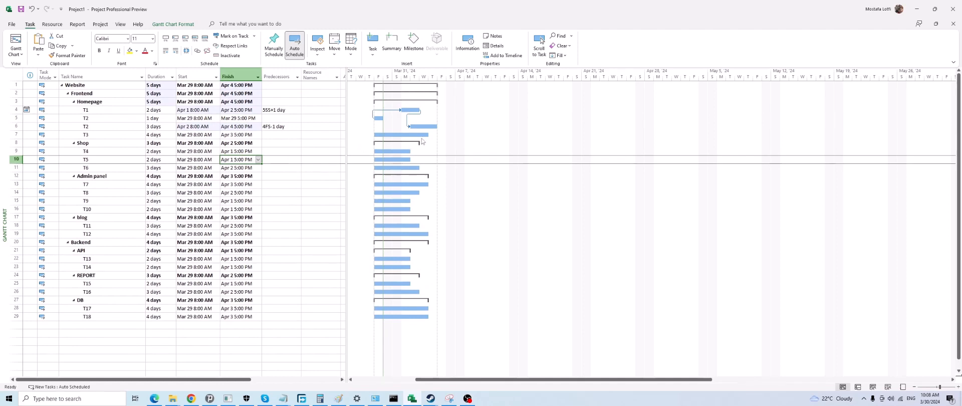
{"action": "scroll", "coordinate": [422, 130], "scroll_direction": "up", "scroll_amount": 2}
{"action": "scroll", "coordinate": [422, 129], "scroll_direction": "down", "scroll_amount": 2}
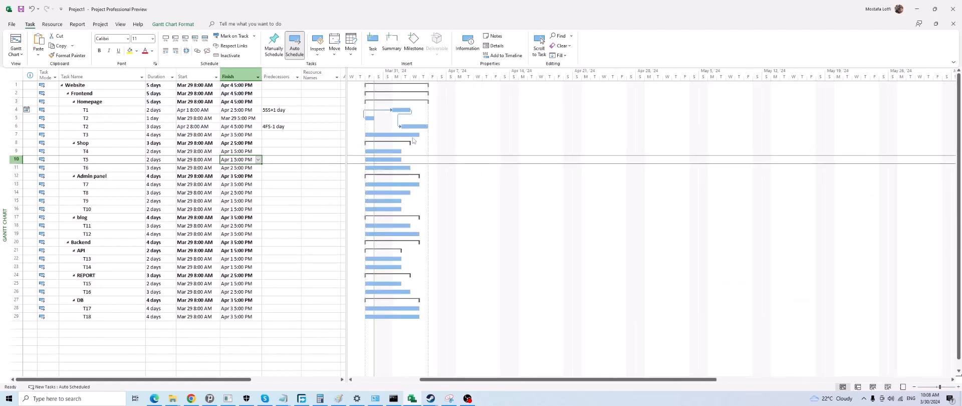
Capture the T1 and T2 rows with their Gantt bars in Snipping Tool, circle the linked bars in red, and minimize the capture
{"action": "left_click", "coordinate": [449, 398]}
{"action": "left_click", "coordinate": [274, 245]}
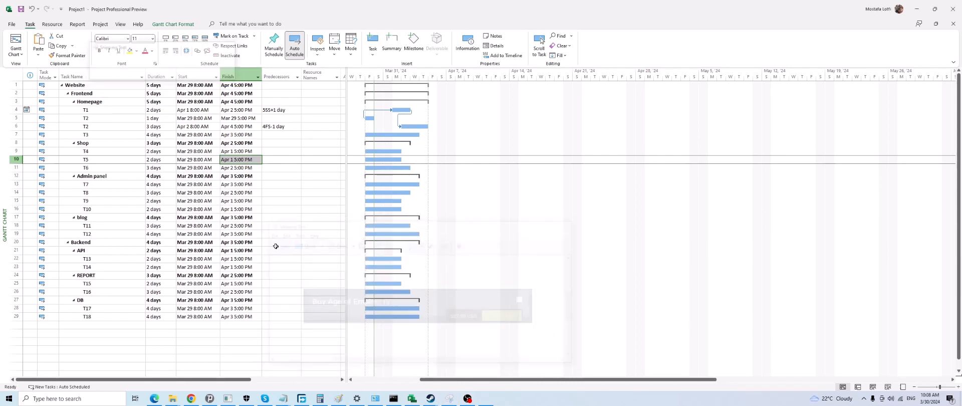
{"action": "left_click_drag", "start_coordinate": [39, 103], "coordinate": [457, 134]}
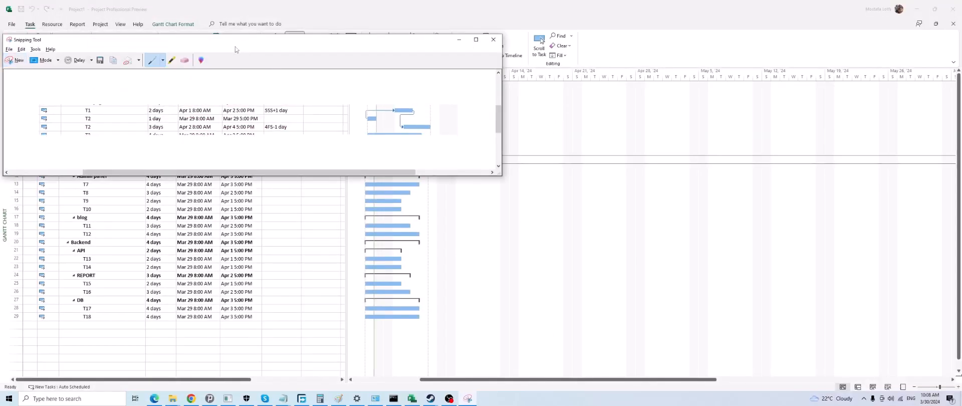
{"action": "left_click_drag", "start_coordinate": [235, 46], "coordinate": [451, 83]}
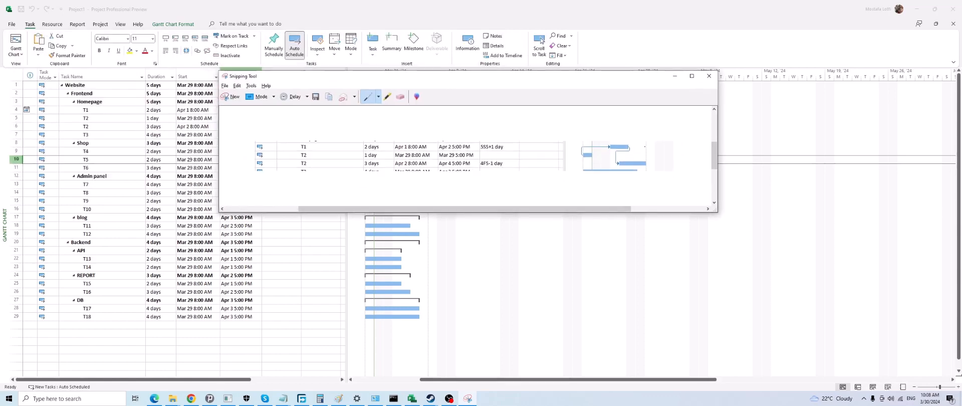
{"action": "mouse_move", "coordinate": [640, 136]}
{"action": "left_mouse_down"}
{"action": "mouse_move", "coordinate": [583, 145]}
{"action": "mouse_move", "coordinate": [651, 171]}
{"action": "mouse_move", "coordinate": [643, 136]}
{"action": "left_mouse_up"}
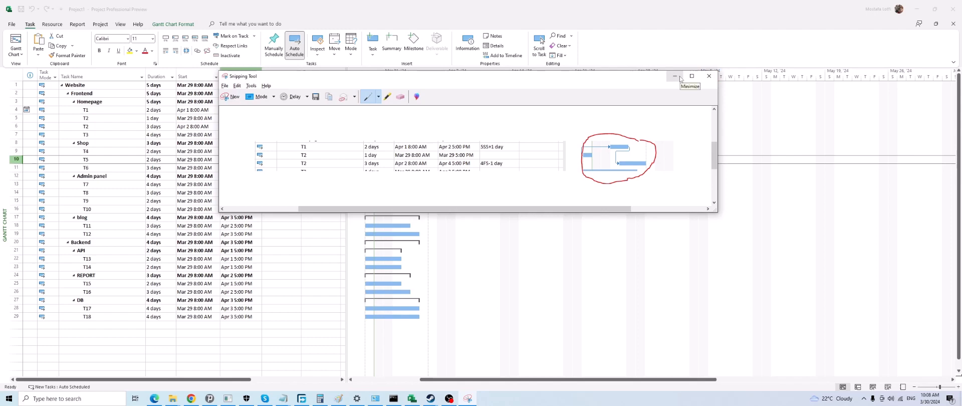
{"action": "left_click", "coordinate": [675, 77]}
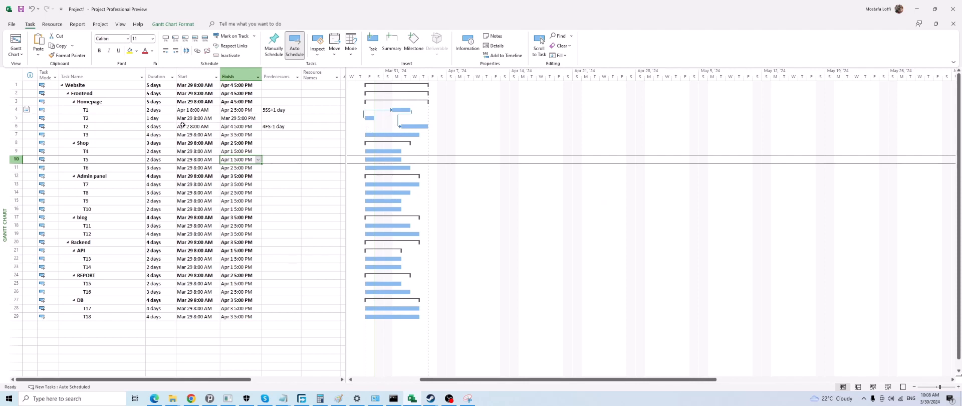
Examine the T1 row and the T2 row below it, comparing their durations, dates and predecessors with the linked bars
{"action": "left_click", "coordinate": [116, 111]}
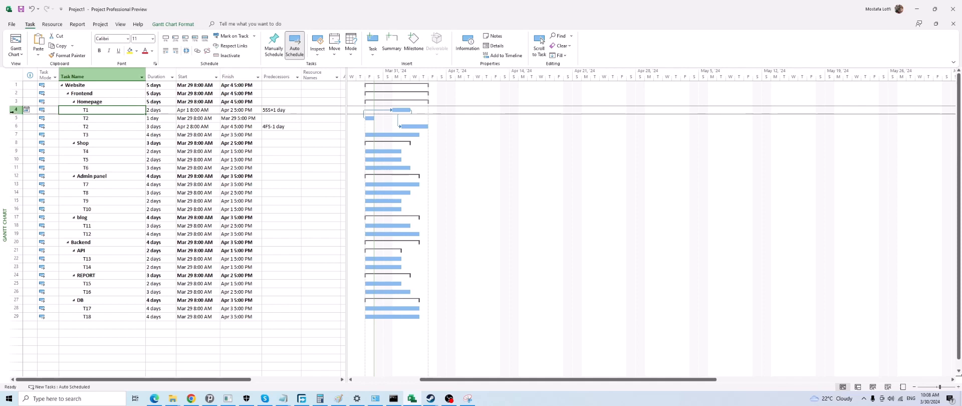
{"action": "left_click", "coordinate": [13, 110]}
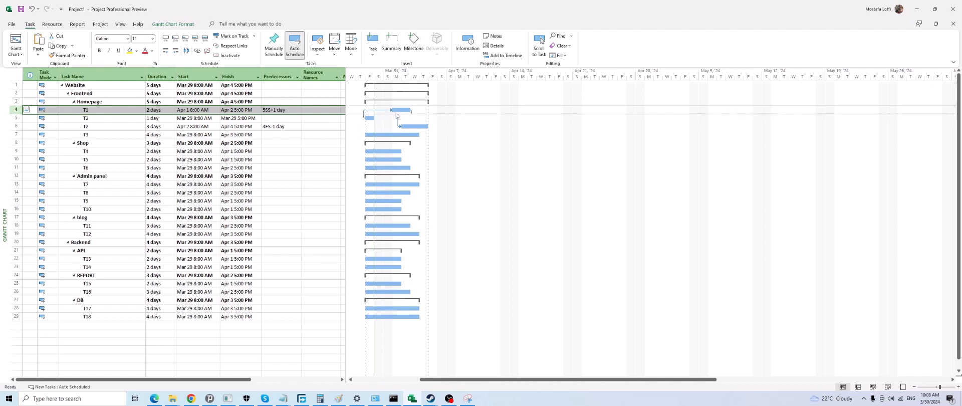
{"action": "left_click", "coordinate": [102, 110]}
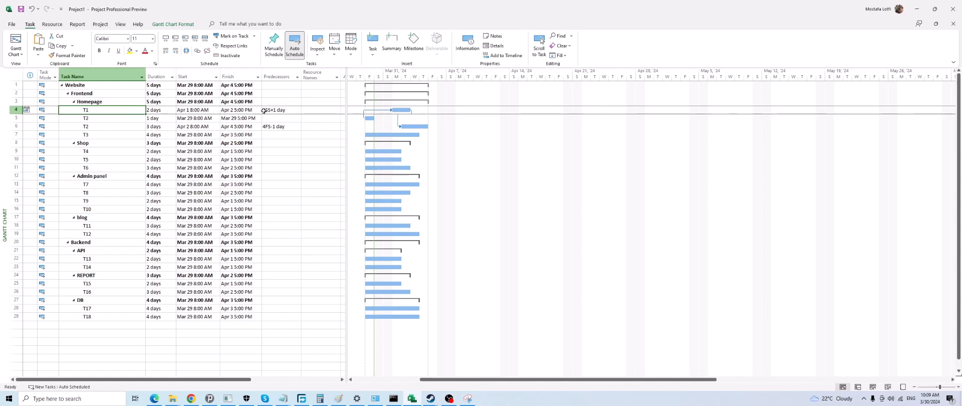
{"action": "left_click", "coordinate": [14, 118]}
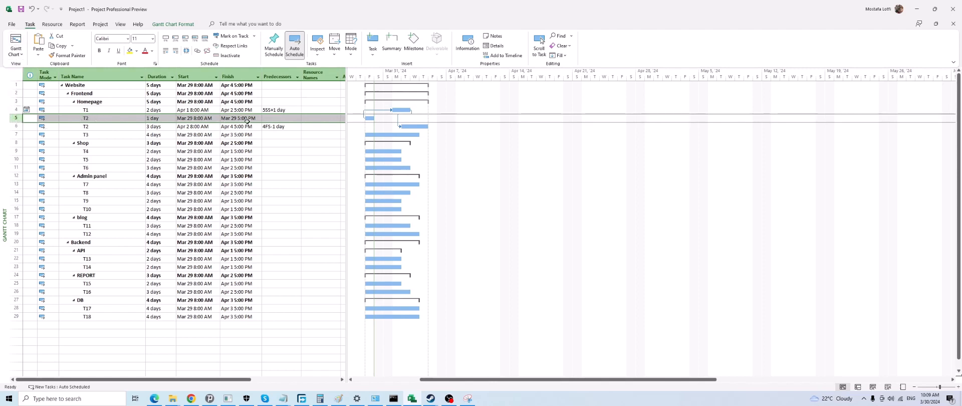
{"action": "left_click", "coordinate": [161, 118]}
{"action": "left_click", "coordinate": [15, 118]}
{"action": "left_click", "coordinate": [398, 109]}
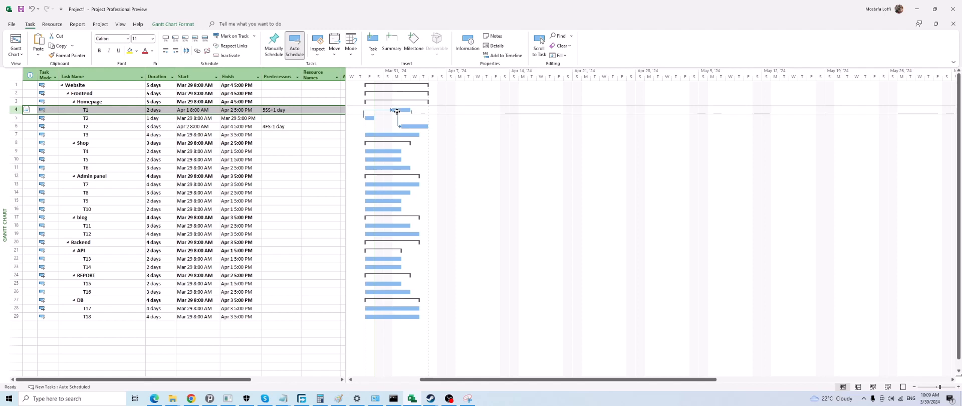
{"action": "key", "text": "Down"}
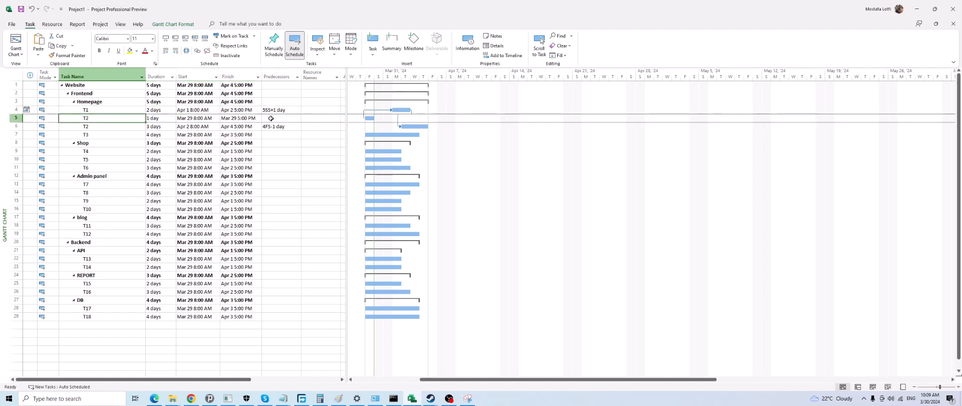
{"action": "left_click", "coordinate": [270, 110]}
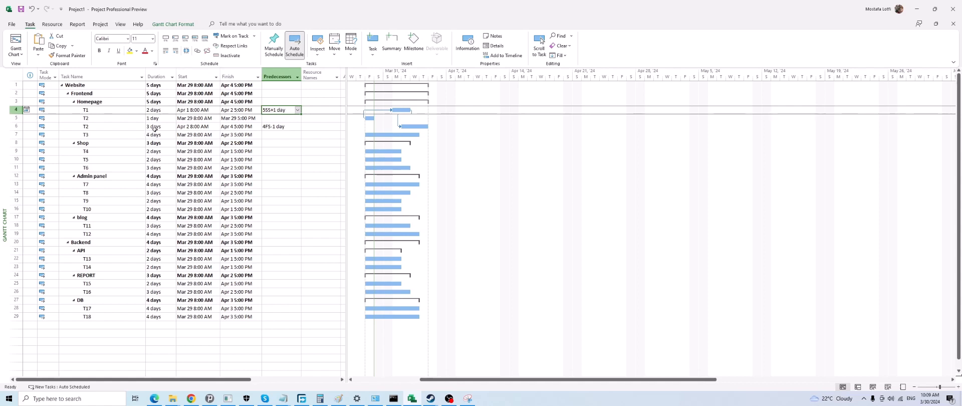
{"action": "left_click", "coordinate": [116, 109]}
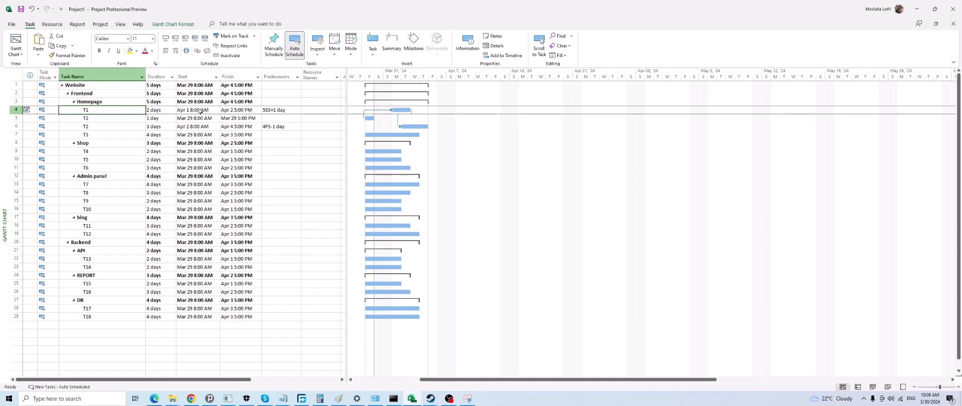
{"action": "left_click", "coordinate": [124, 118]}
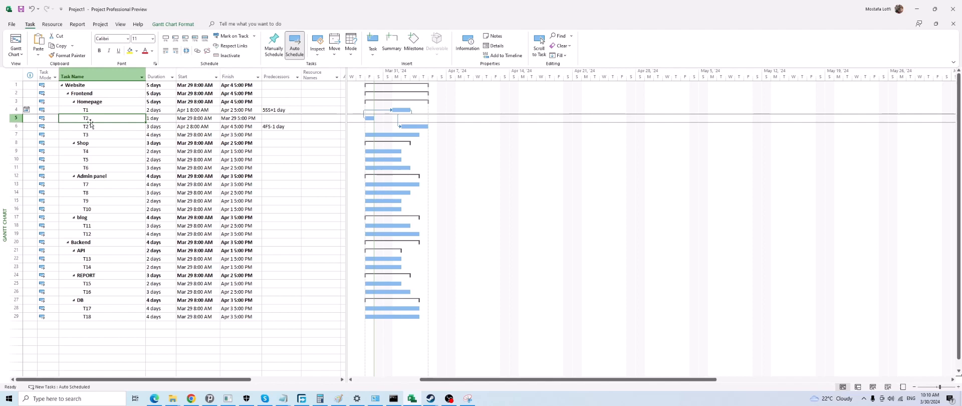
Move the T2 bar of row 5 in the Gantt chart so that the task starts on Apr 10
{"action": "left_click_drag", "start_coordinate": [370, 123], "coordinate": [481, 125]}
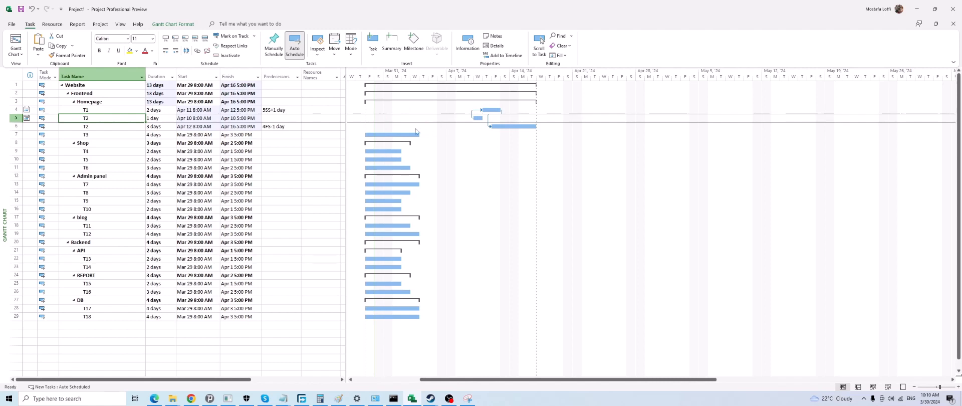
{"action": "left_click", "coordinate": [197, 134]}
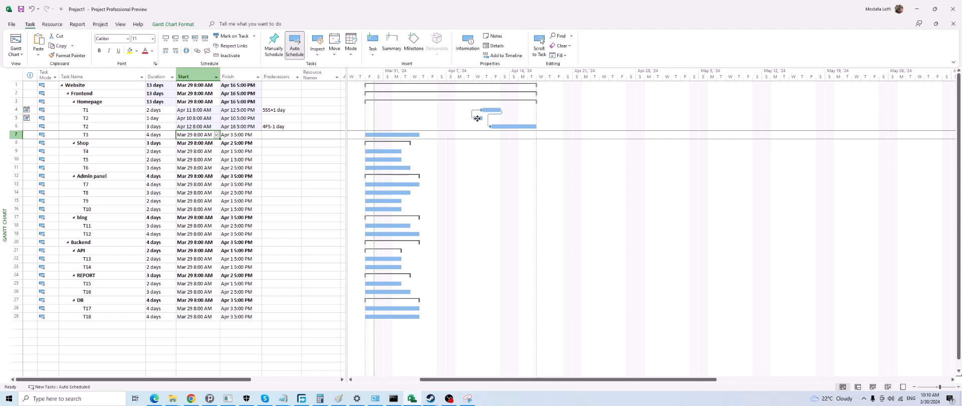
{"action": "left_click", "coordinate": [488, 110]}
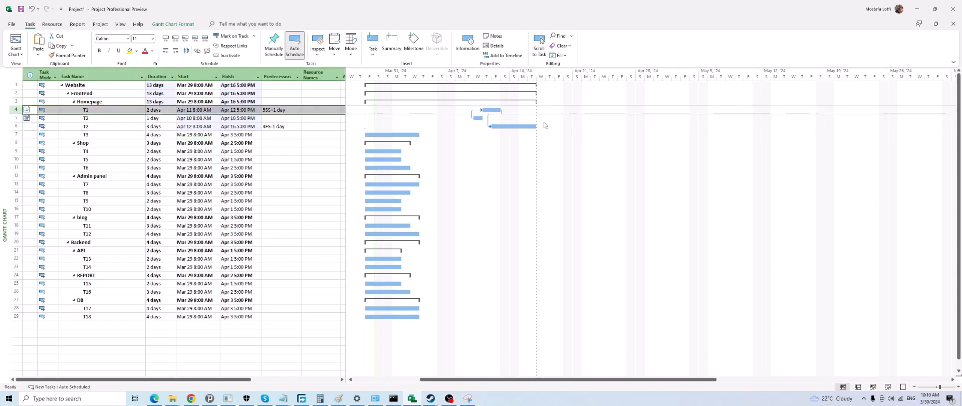
{"action": "left_click", "coordinate": [479, 117]}
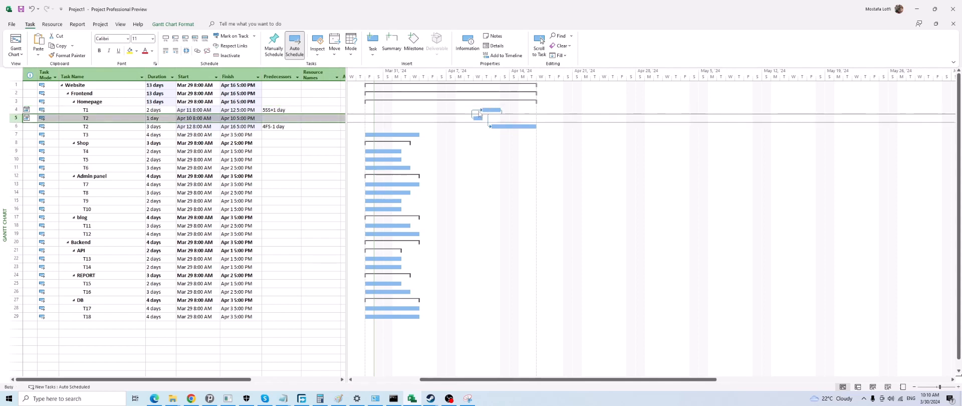
Set the lag of the Start-to-Start link from T2 (row 5) to T1 to 3 days, and select T1
{"action": "double_click", "coordinate": [479, 111]}
{"action": "left_click", "coordinate": [612, 290]}
{"action": "double_click", "coordinate": [477, 114]}
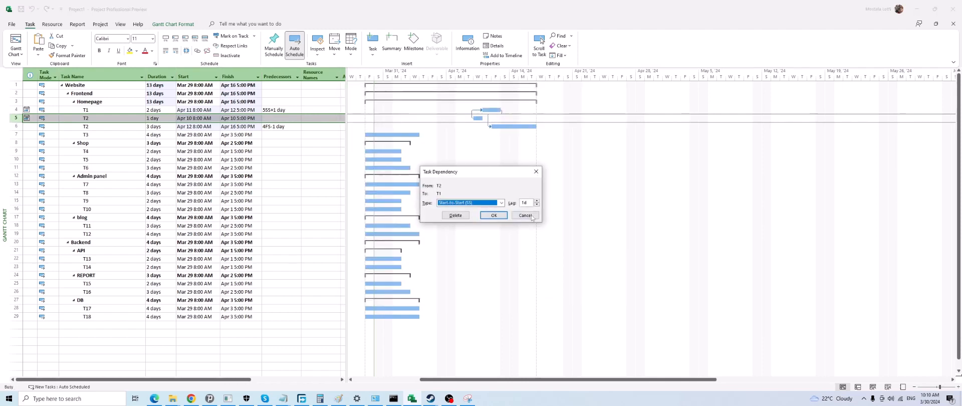
{"action": "key", "text": "Tab"}
{"action": "type", "text": "3d"}
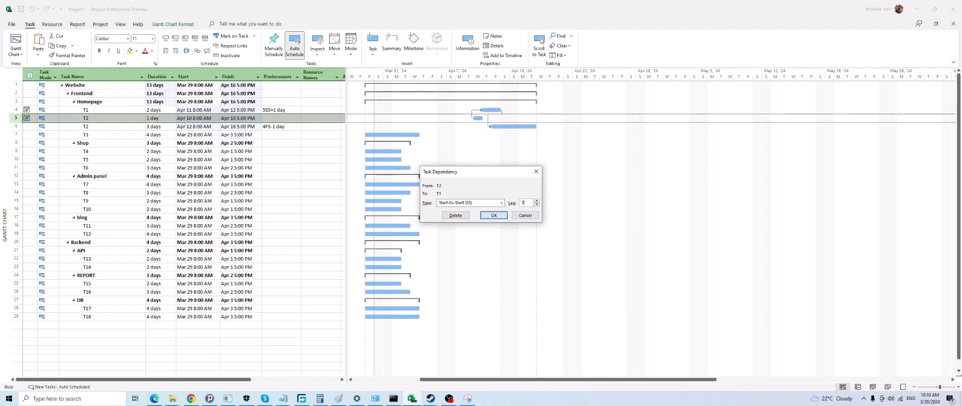
{"action": "left_click", "coordinate": [498, 215]}
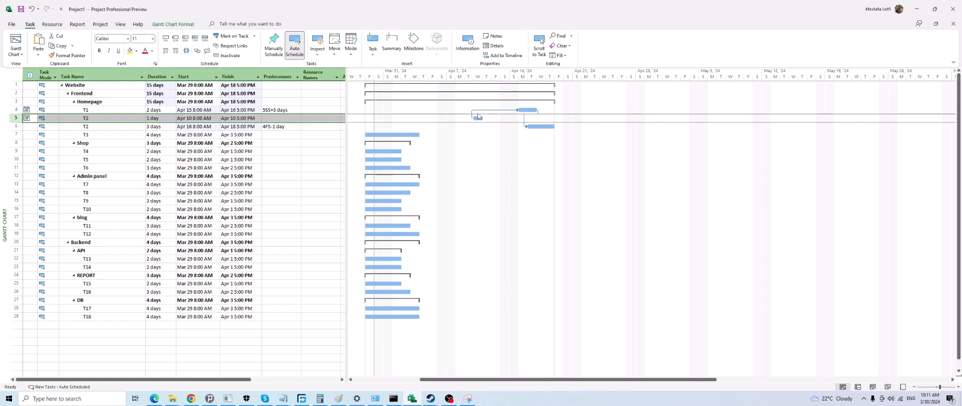
{"action": "left_click", "coordinate": [526, 110]}
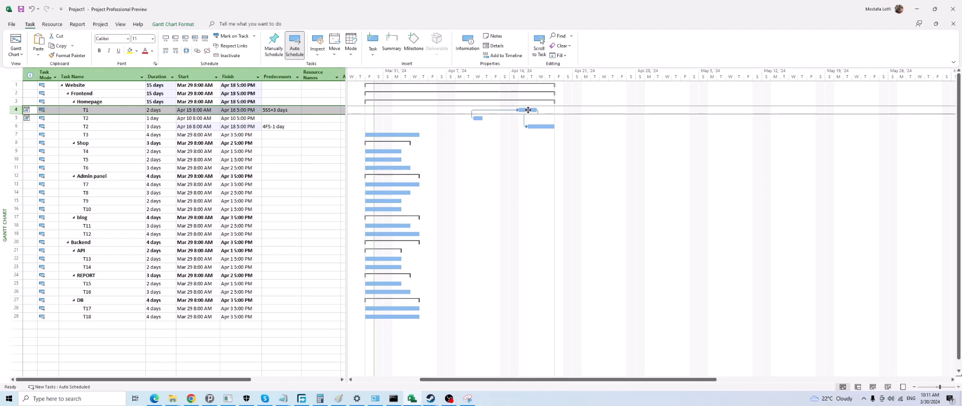
Set the duration of T2 in row 5 to 5 days
{"action": "left_click", "coordinate": [478, 119]}
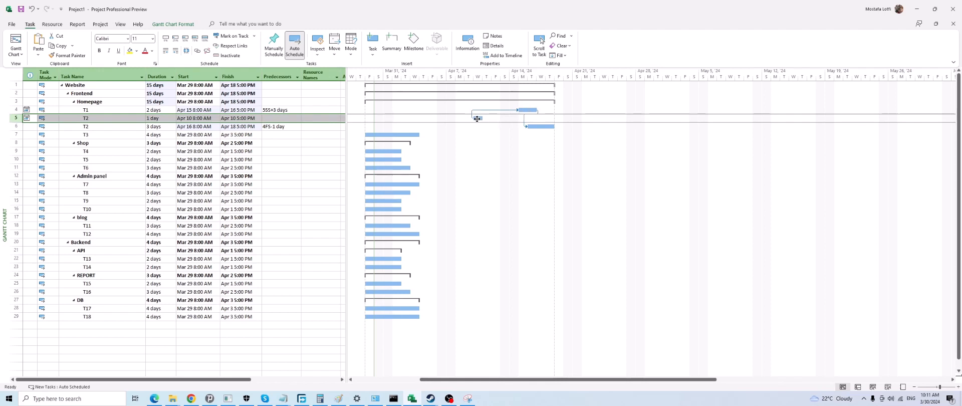
{"action": "left_click", "coordinate": [164, 119]}
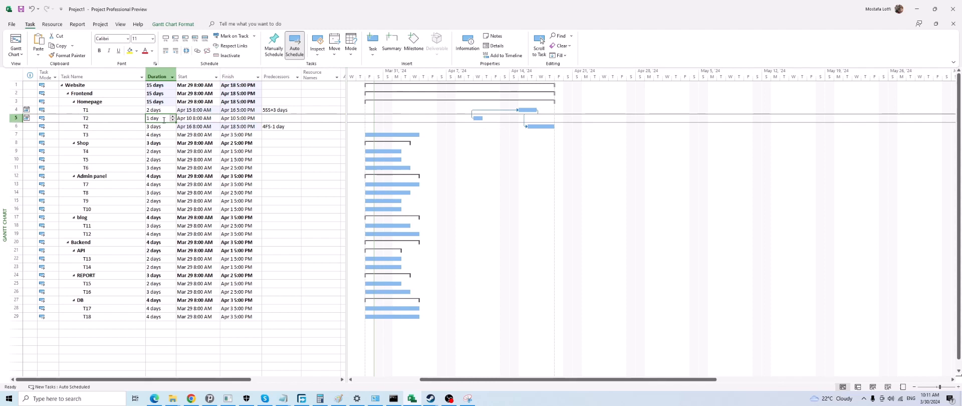
{"action": "type", "text": "5"}
{"action": "key", "text": "Return"}
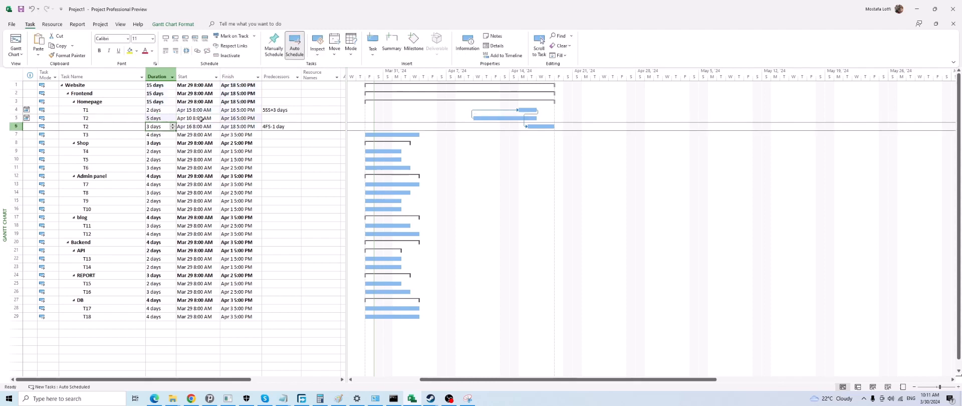
Compare the T1 bar with the T2 bar in row 5, and check the type and lag of the link between them
{"action": "left_click", "coordinate": [529, 109]}
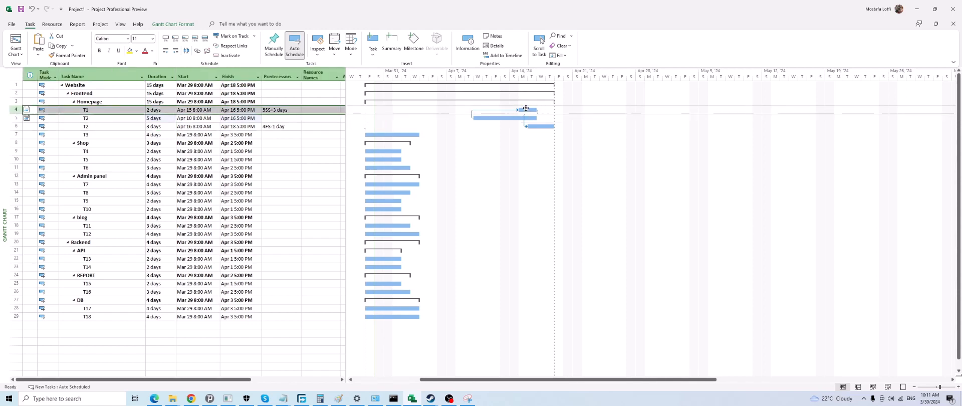
{"action": "left_click", "coordinate": [488, 118]}
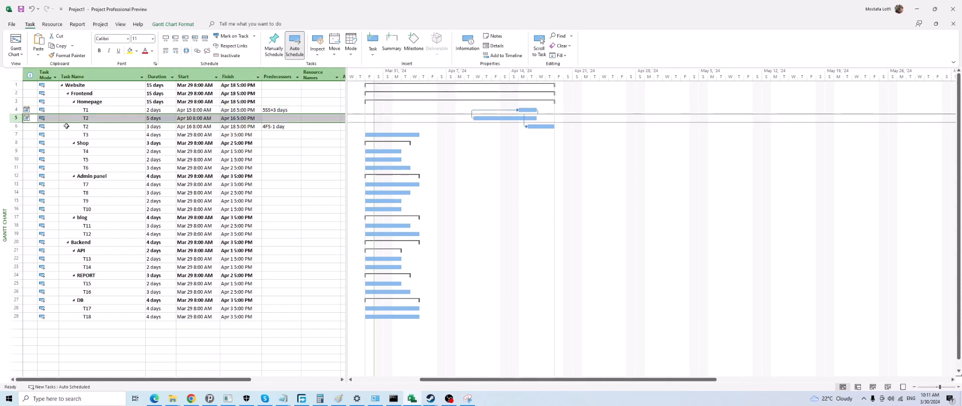
{"action": "left_click", "coordinate": [528, 109]}
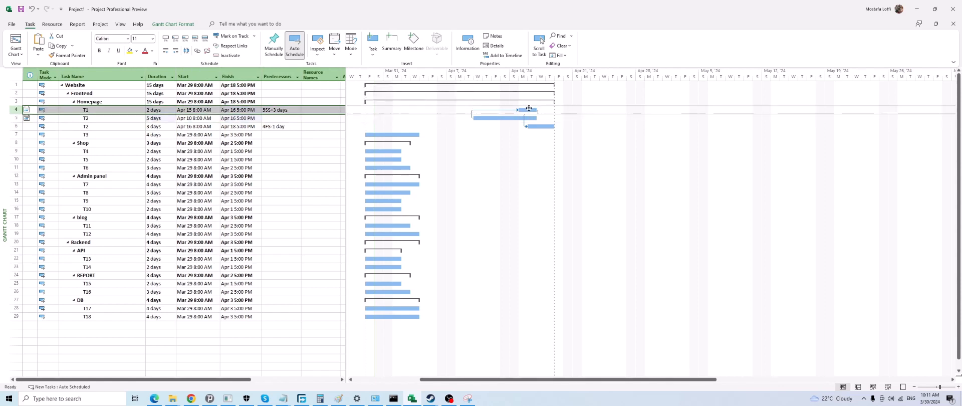
{"action": "left_click", "coordinate": [509, 117]}
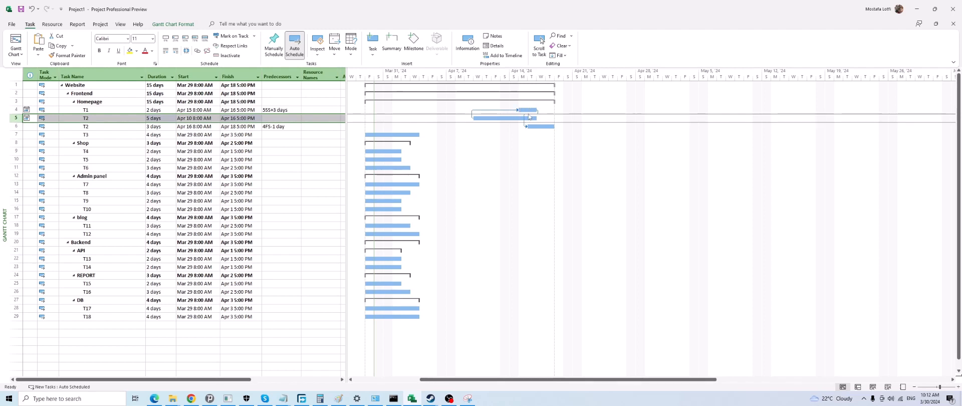
{"action": "left_click", "coordinate": [529, 110]}
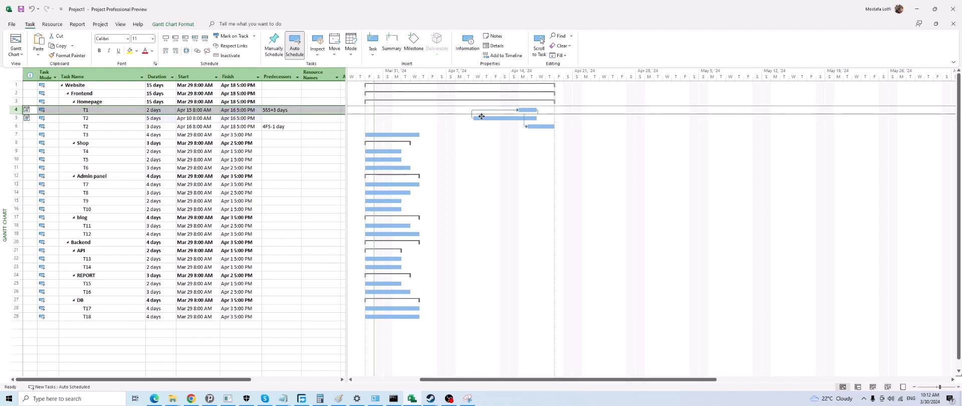
{"action": "left_click", "coordinate": [95, 117]}
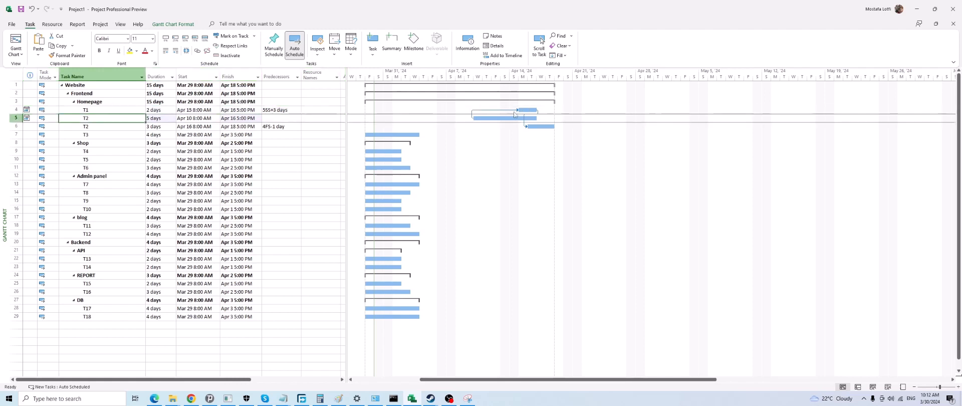
{"action": "double_click", "coordinate": [493, 111]}
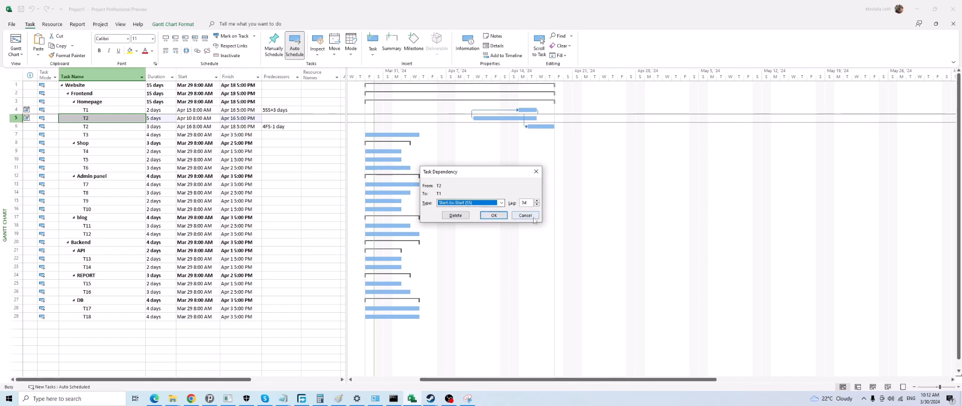
{"action": "left_click", "coordinate": [518, 214]}
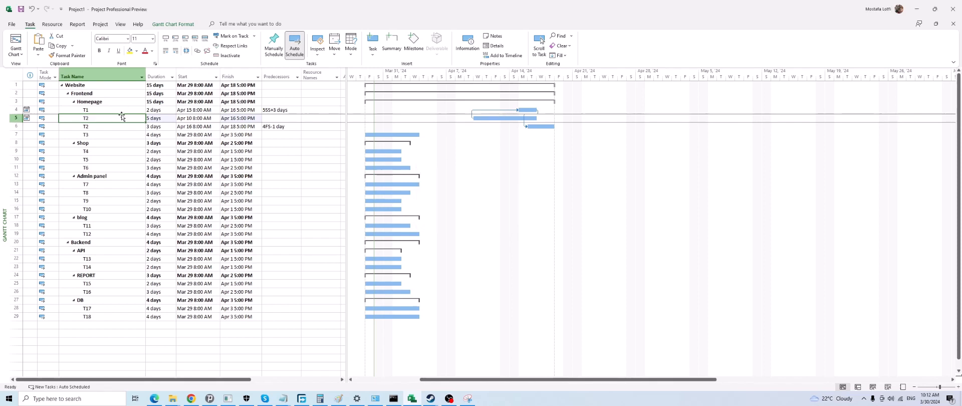
Try a 2-day duration for T2 in row 5, and set it back to 1 day
{"action": "left_click", "coordinate": [166, 119]}
{"action": "type", "text": "2"}
{"action": "left_click", "coordinate": [159, 142]}
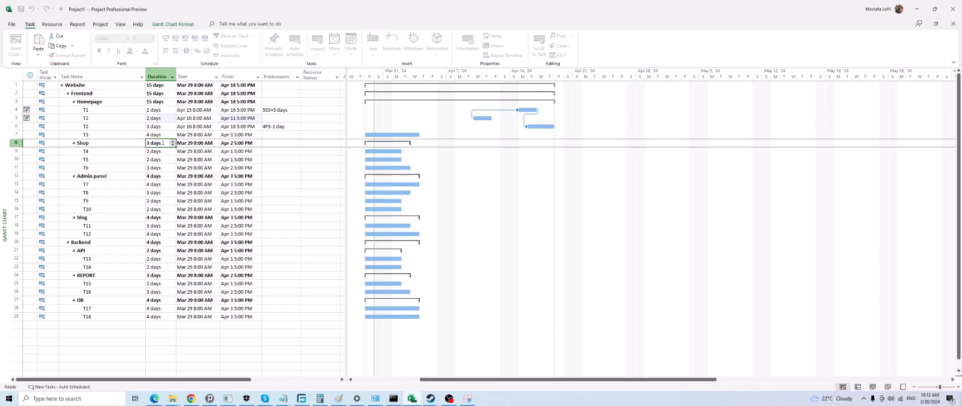
{"action": "left_click", "coordinate": [162, 118]}
{"action": "type", "text": "1"}
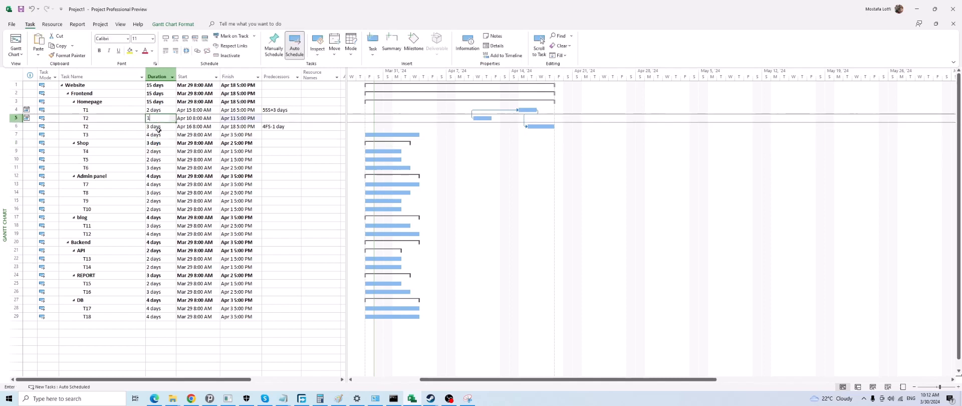
{"action": "left_click", "coordinate": [160, 134]}
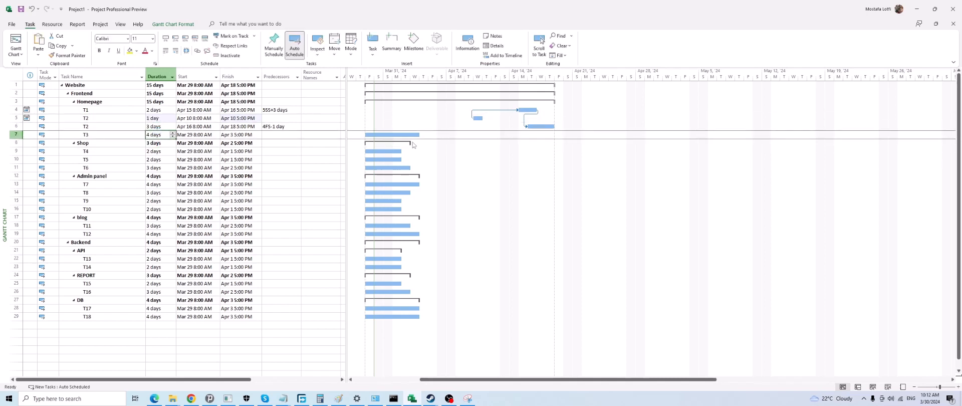
Change the constraint type of T1 to As Soon As Possible
{"action": "double_click", "coordinate": [72, 110]}
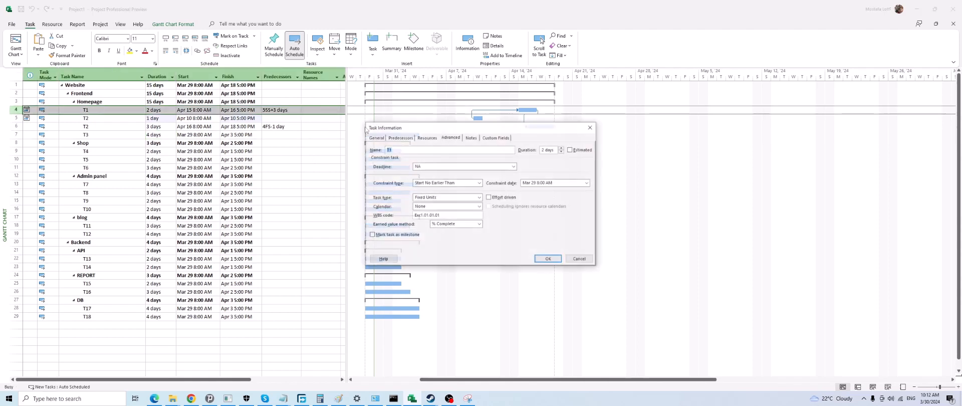
{"action": "left_click", "coordinate": [441, 183]}
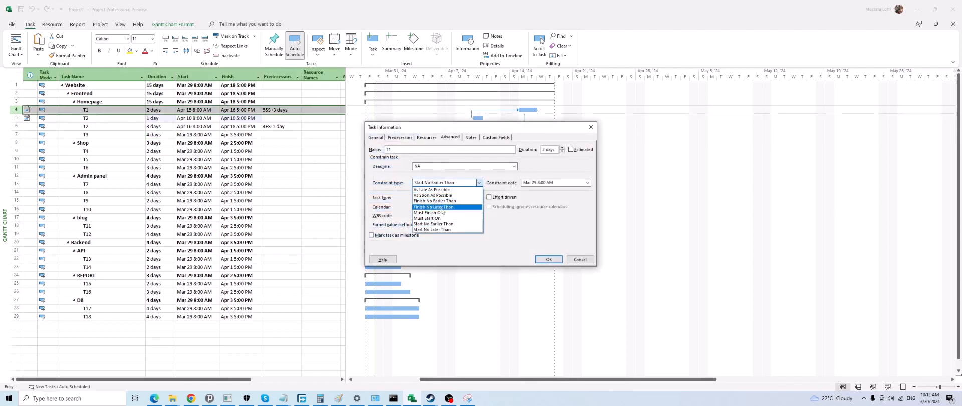
{"action": "left_click", "coordinate": [432, 195]}
{"action": "left_click", "coordinate": [548, 259]}
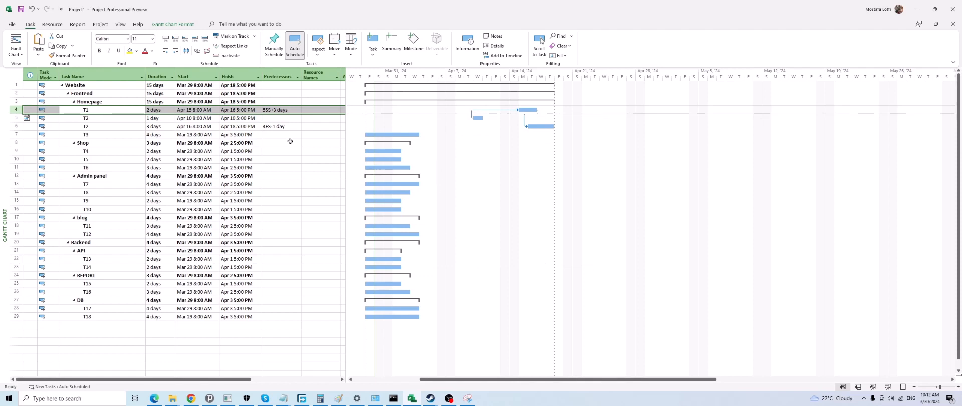
Change the constraint type of T2 in row 5 to As Soon As Possible
{"action": "left_click", "coordinate": [102, 126]}
{"action": "double_click", "coordinate": [101, 120]}
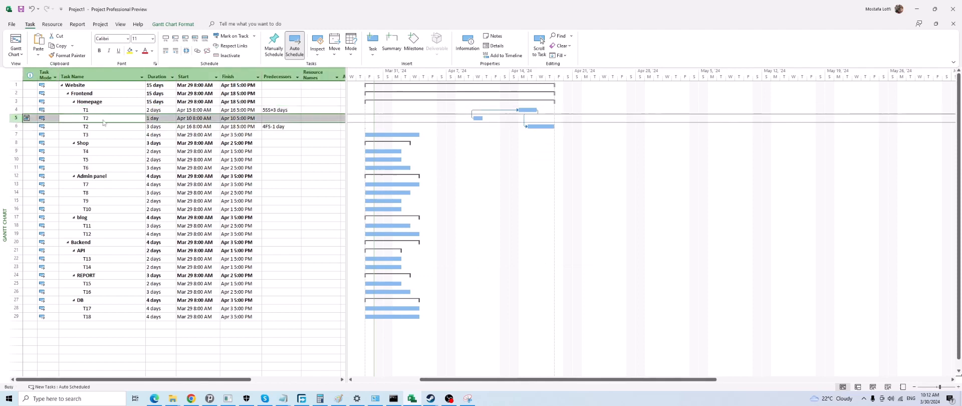
{"action": "left_click", "coordinate": [444, 183]}
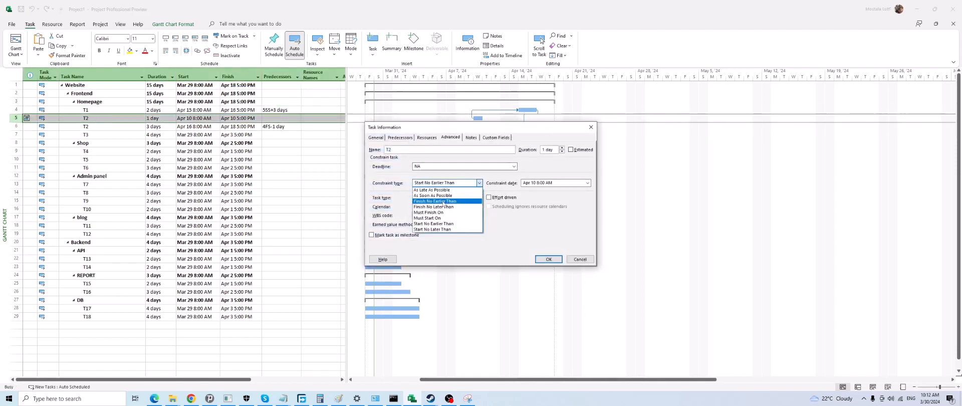
{"action": "left_click", "coordinate": [432, 195]}
{"action": "left_click", "coordinate": [548, 259]}
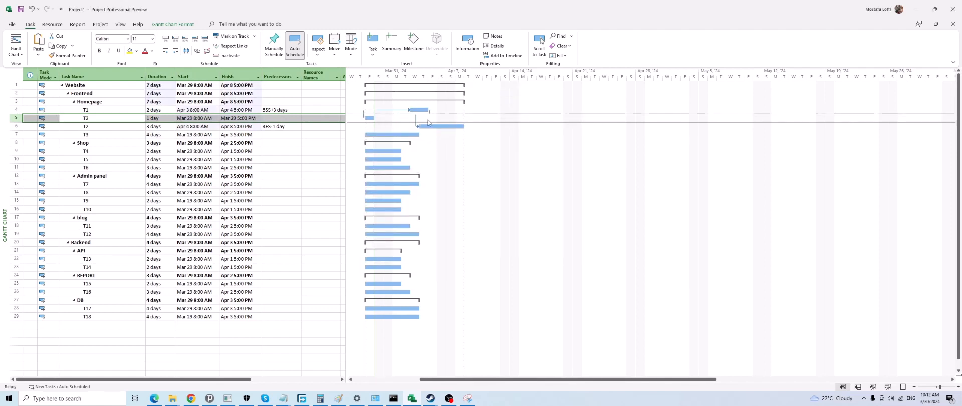
Link T2 in row 6 to T3 in the Gantt chart, and split the view to show the task form
{"action": "left_click_drag", "start_coordinate": [436, 127], "coordinate": [413, 135]}
{"action": "right_click", "coordinate": [504, 181]}
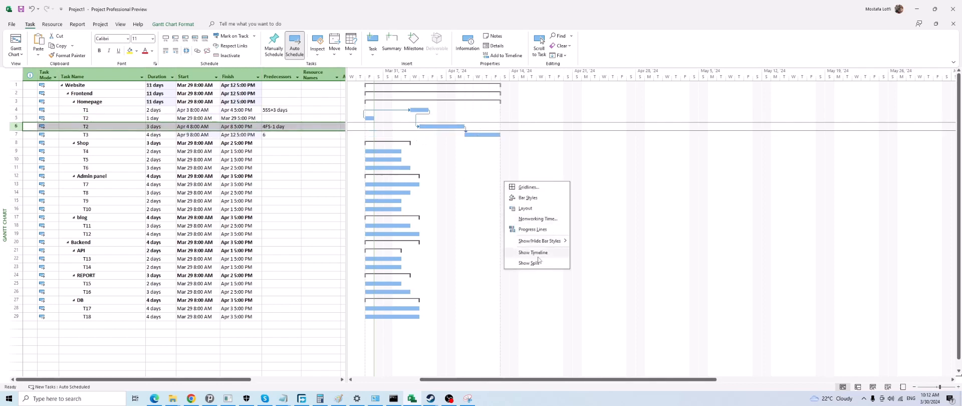
{"action": "left_click", "coordinate": [532, 261]}
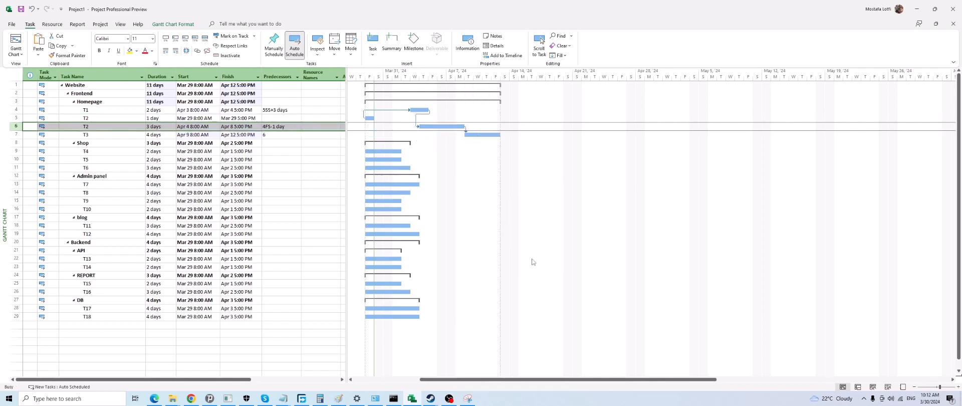
Add T5 as the successor of T4 in the task form
{"action": "left_click", "coordinate": [392, 151]}
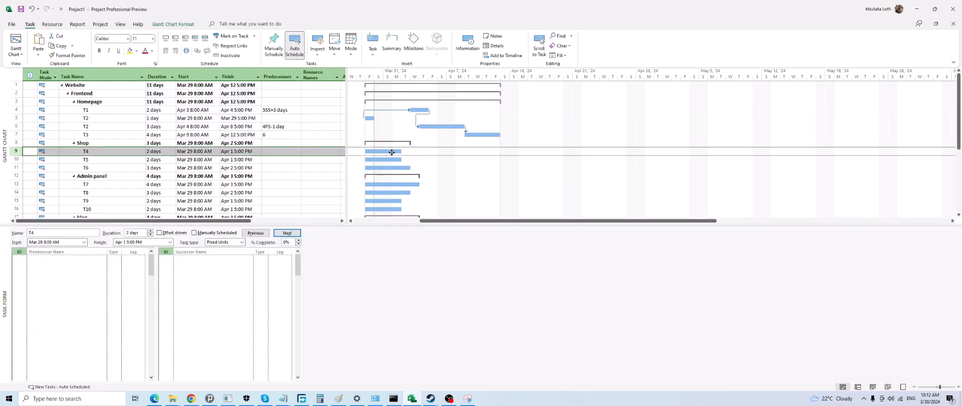
{"action": "left_click", "coordinate": [97, 261]}
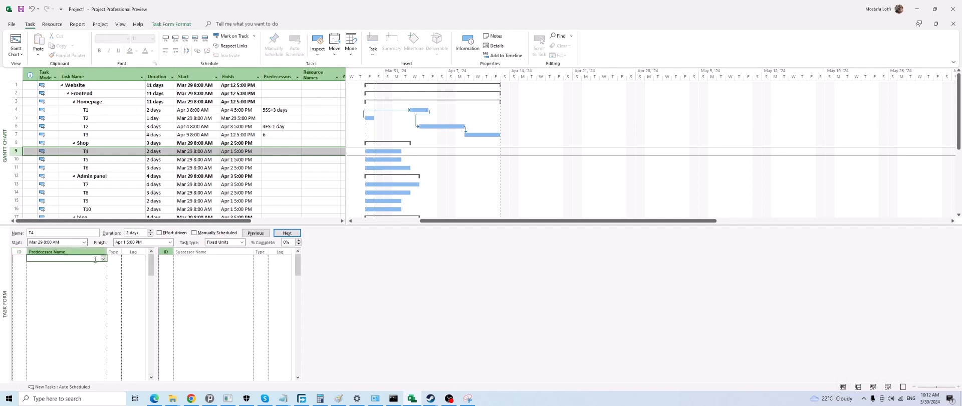
{"action": "left_click", "coordinate": [205, 257]}
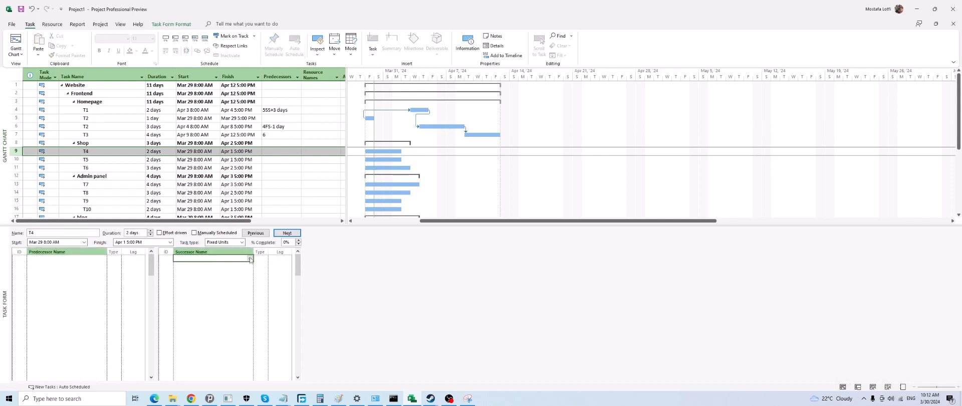
{"action": "left_click", "coordinate": [250, 259]}
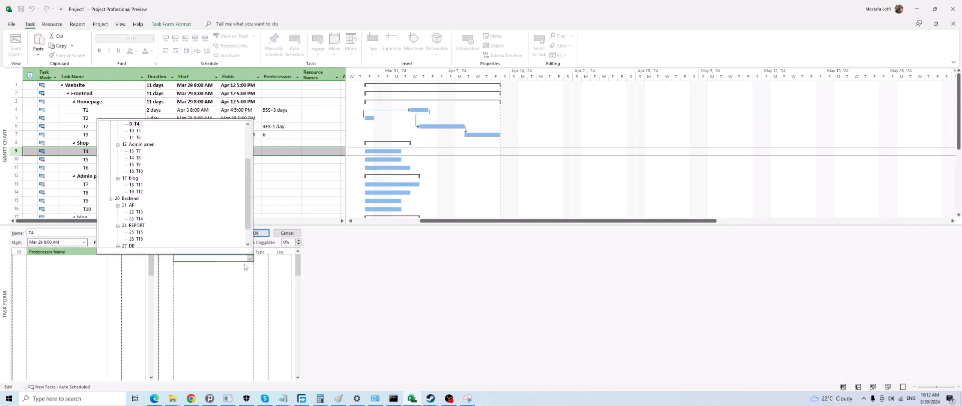
{"action": "left_click", "coordinate": [138, 130]}
{"action": "left_click", "coordinate": [254, 233]}
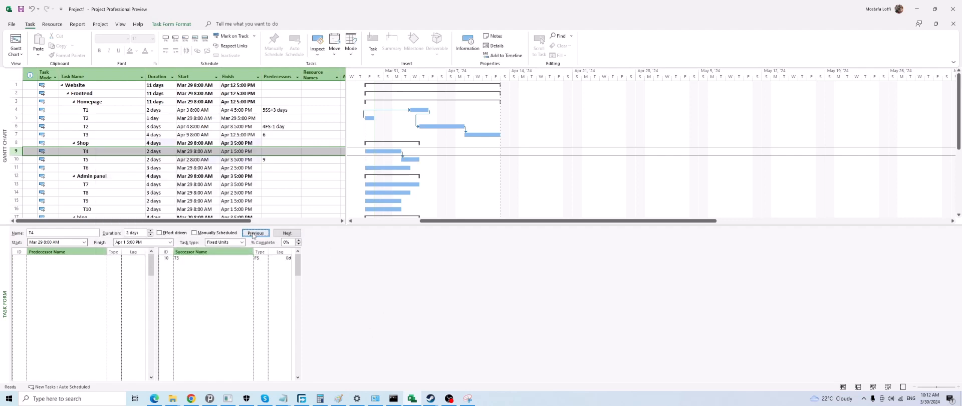
Link the T5 bar to T6 in the Gantt chart, and hide the split task form
{"action": "left_click_drag", "start_coordinate": [411, 159], "coordinate": [404, 168]}
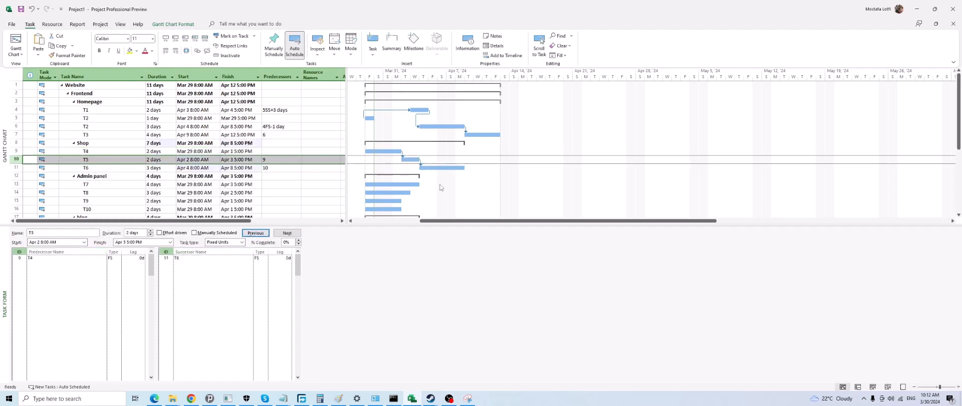
{"action": "right_click", "coordinate": [564, 178]}
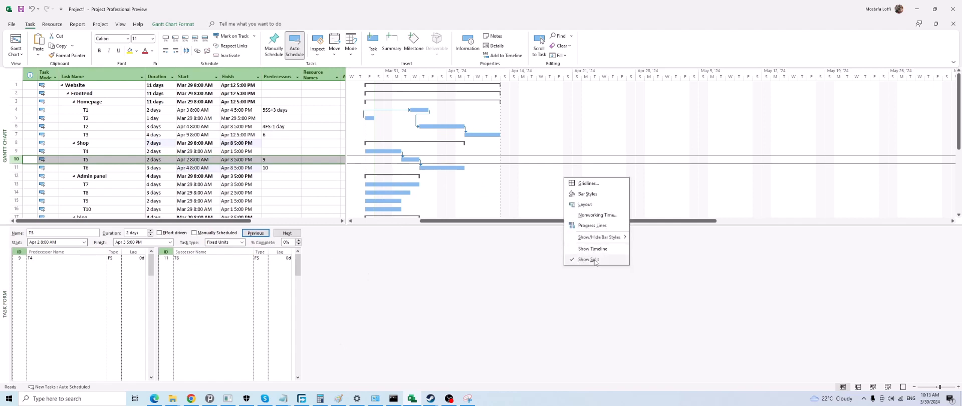
{"action": "left_click", "coordinate": [588, 259]}
Add T7, T10, T9 and T8 in that order to the selected T5, and link the tasks in this sequence
{"action": "left_click", "coordinate": [393, 184]}
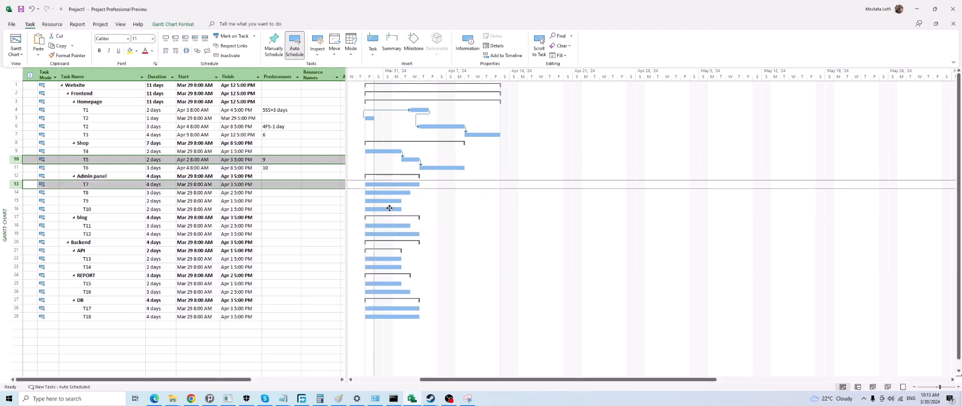
{"action": "left_click", "coordinate": [389, 207], "text": "ctrl"}
{"action": "left_click", "coordinate": [390, 201], "text": "ctrl"}
{"action": "left_click", "coordinate": [389, 192], "text": "ctrl"}
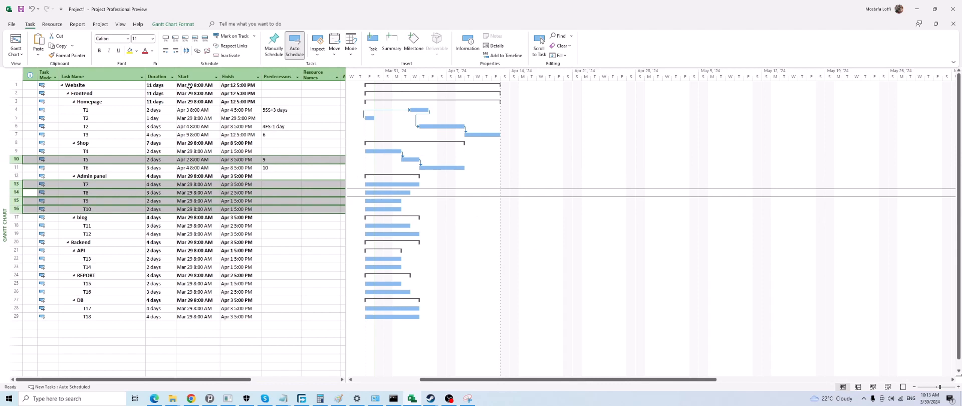
{"action": "left_click", "coordinate": [197, 51]}
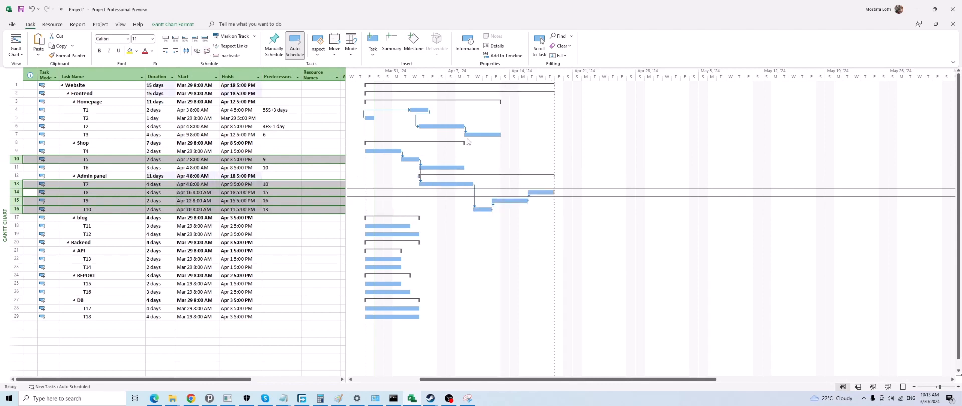
Link T3 to T9 and T11 to T12 in the Gantt chart, and select the Admin panel summary task
{"action": "left_click_drag", "start_coordinate": [478, 136], "coordinate": [507, 203]}
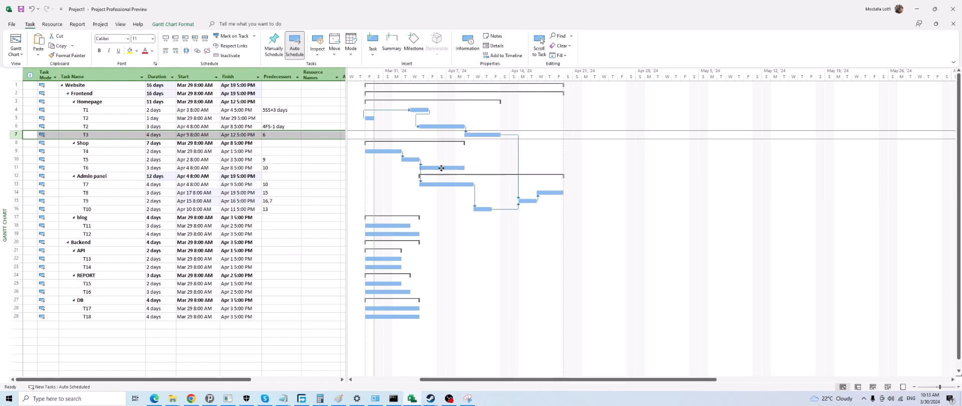
{"action": "left_click_drag", "start_coordinate": [401, 225], "coordinate": [402, 234]}
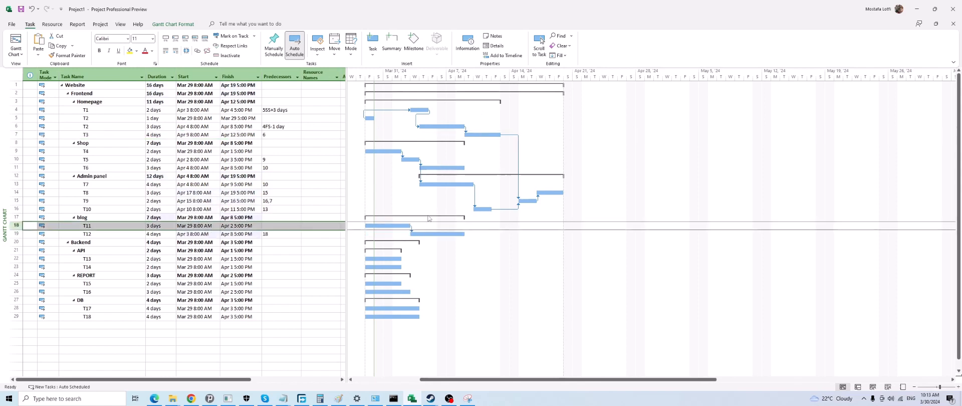
{"action": "left_click", "coordinate": [459, 176]}
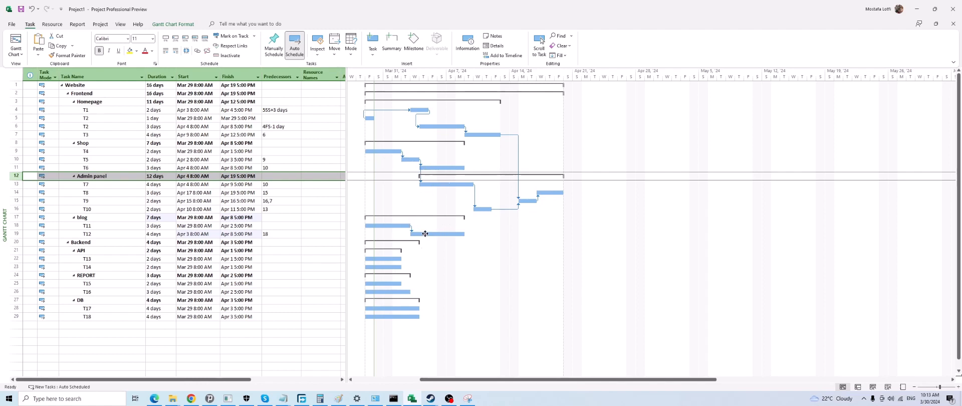
In the Gantt chart, link T12 to T5, T13 to T14 and T15, T14 to T12, and T15 to T16
{"action": "left_click_drag", "start_coordinate": [430, 235], "coordinate": [414, 161]}
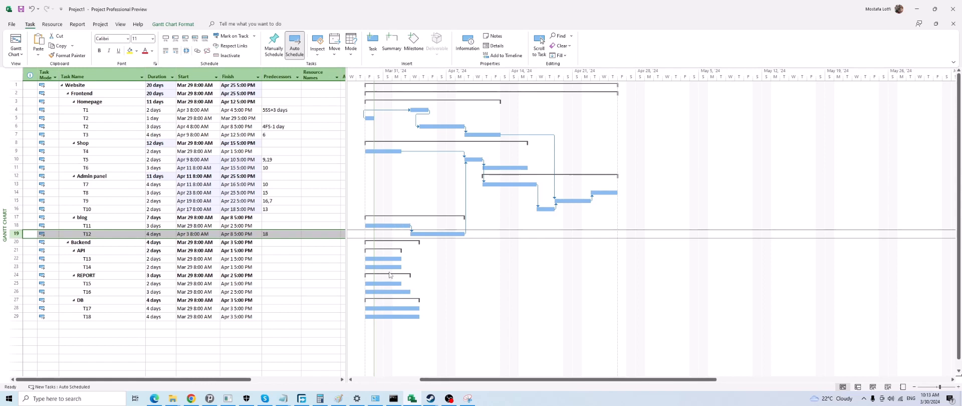
{"action": "left_click_drag", "start_coordinate": [389, 259], "coordinate": [432, 235]}
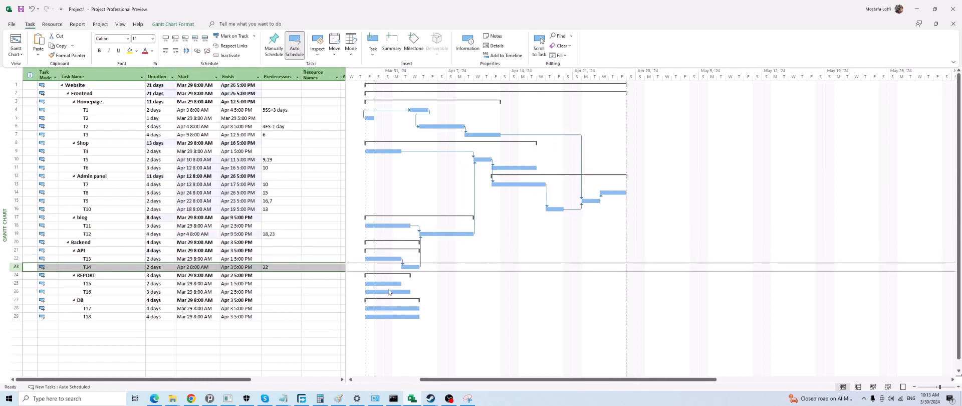
{"action": "left_click_drag", "start_coordinate": [367, 257], "coordinate": [406, 291]}
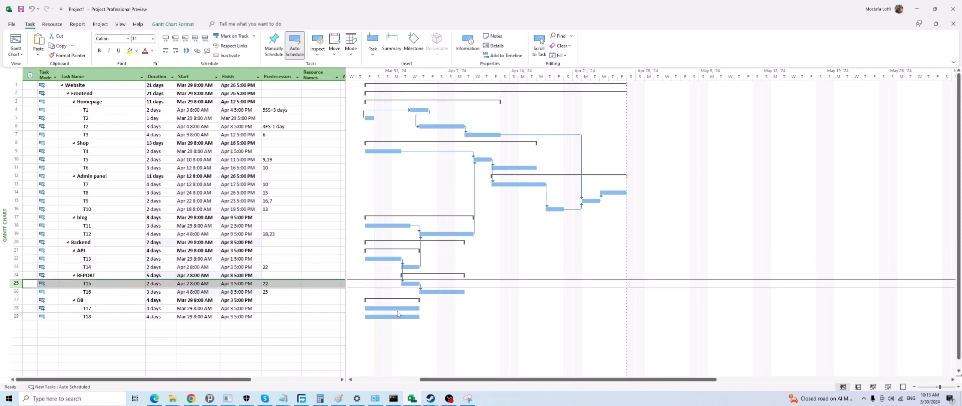
Select T16, T18, T7 and T17 in that order, and link the tasks in this sequence
{"action": "left_click", "coordinate": [450, 292]}
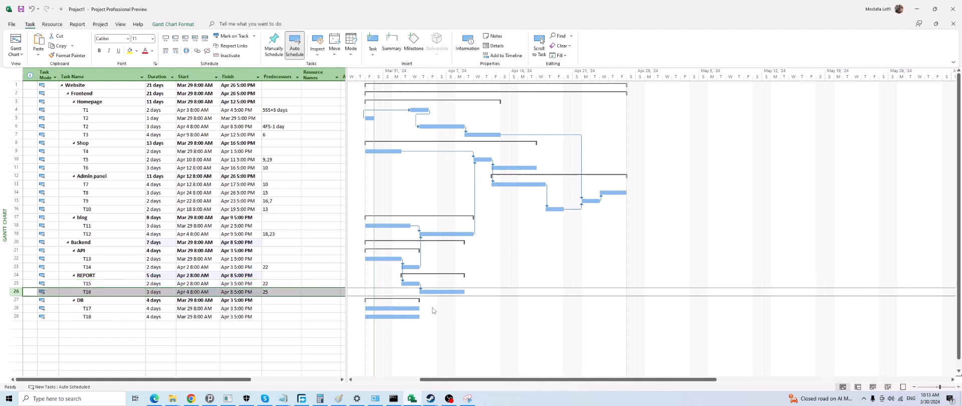
{"action": "left_click", "coordinate": [408, 318], "text": "ctrl"}
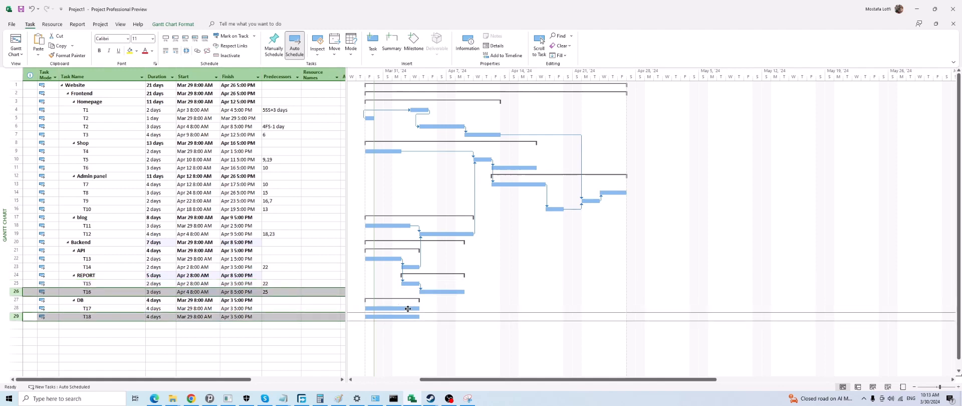
{"action": "left_click", "coordinate": [524, 184], "text": "ctrl"}
{"action": "left_click", "coordinate": [403, 307], "text": "ctrl"}
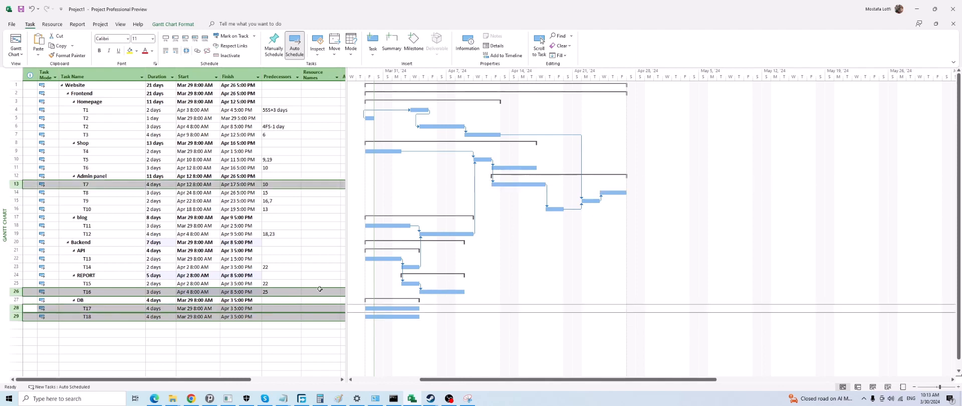
{"action": "left_click", "coordinate": [197, 51]}
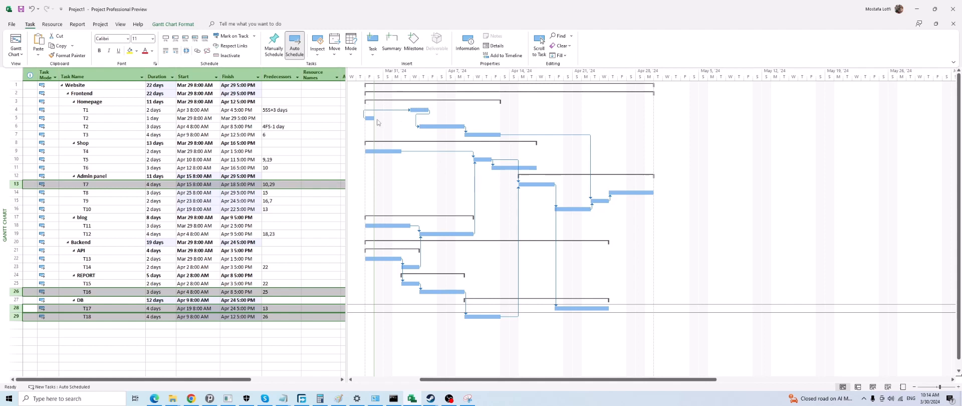
Review the T1 bar and its successor T2 under Homepage, and set T1's duration to 4 days after trying 5 days
{"action": "left_click", "coordinate": [419, 109]}
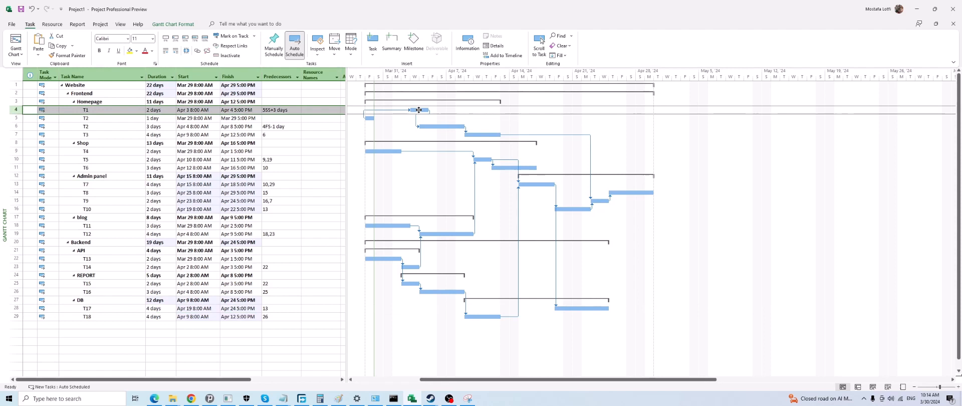
{"action": "left_click", "coordinate": [443, 126]}
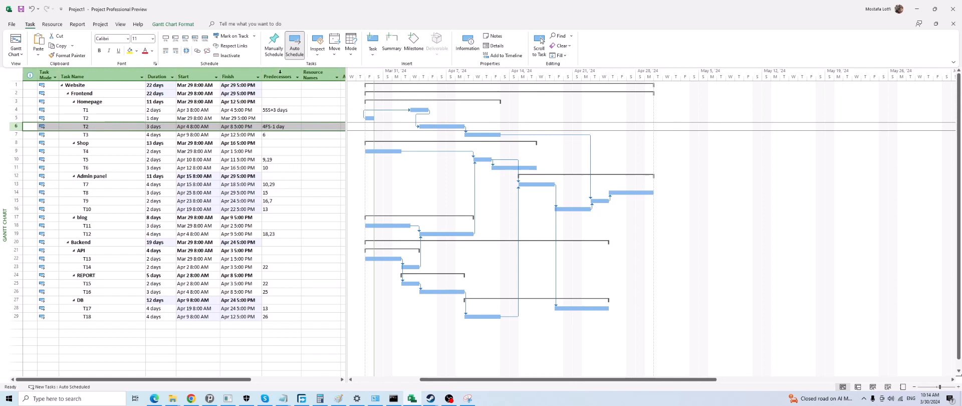
{"action": "left_click", "coordinate": [266, 127]}
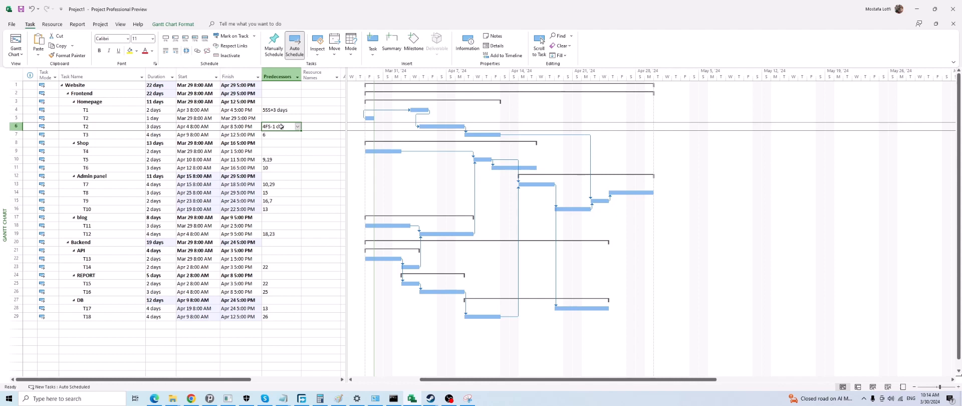
{"action": "left_click", "coordinate": [433, 127]}
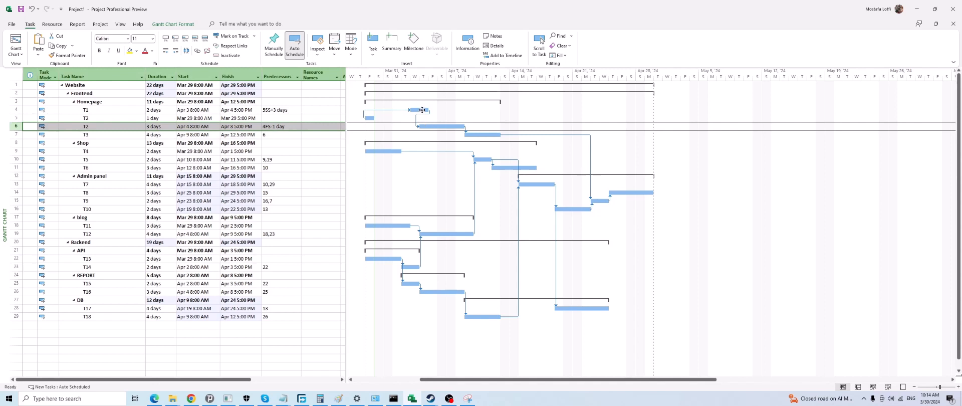
{"action": "left_click", "coordinate": [422, 109]}
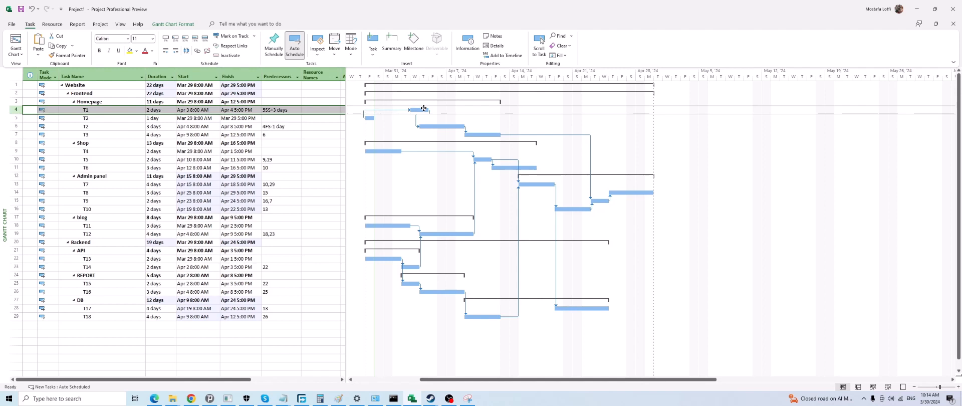
{"action": "left_click", "coordinate": [157, 110]}
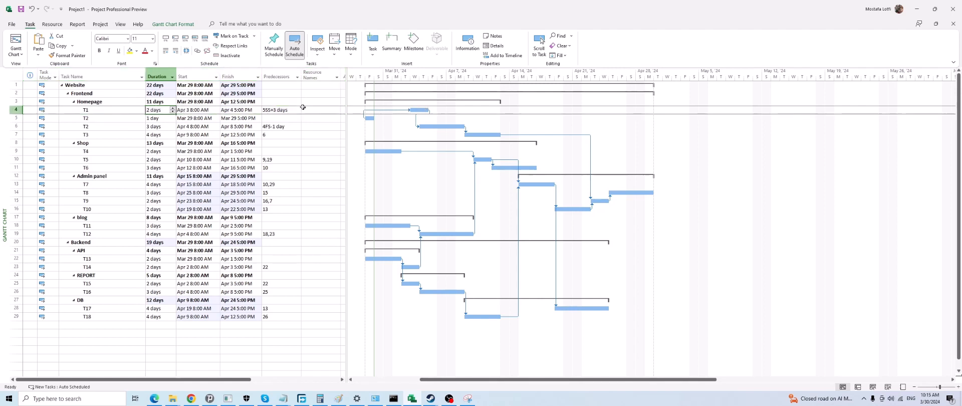
{"action": "type", "text": "5"}
{"action": "key", "text": "Return"}
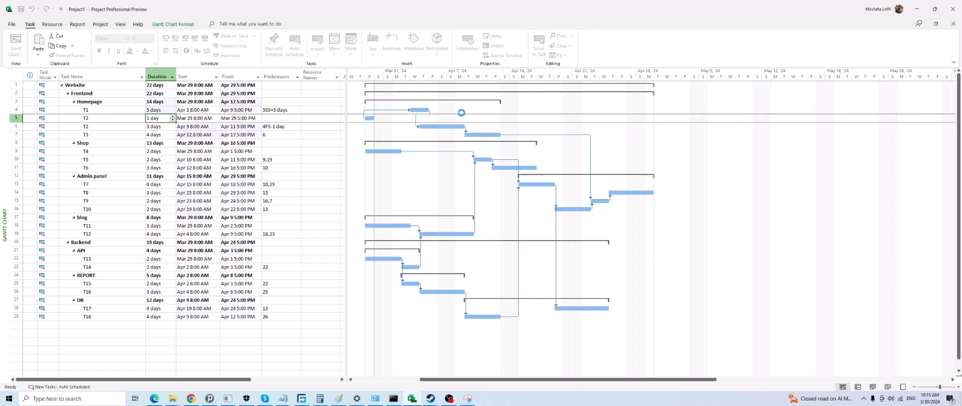
{"action": "type", "text": "4"}
{"action": "key", "text": "Return"}
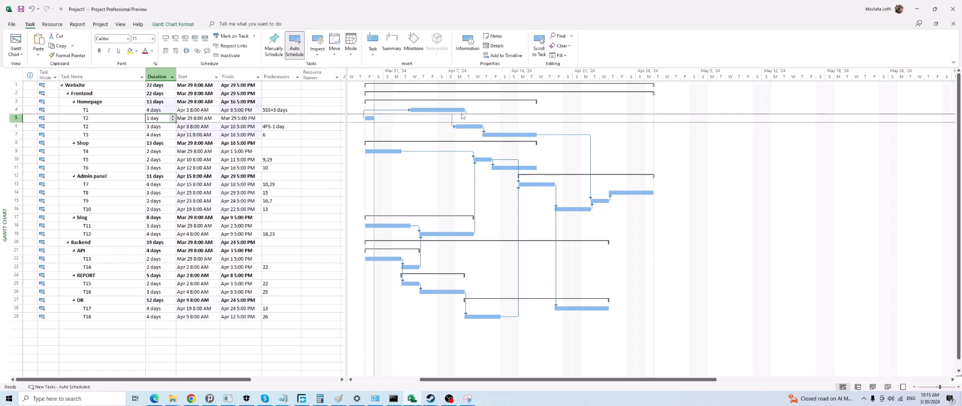
{"action": "left_click", "coordinate": [464, 127]}
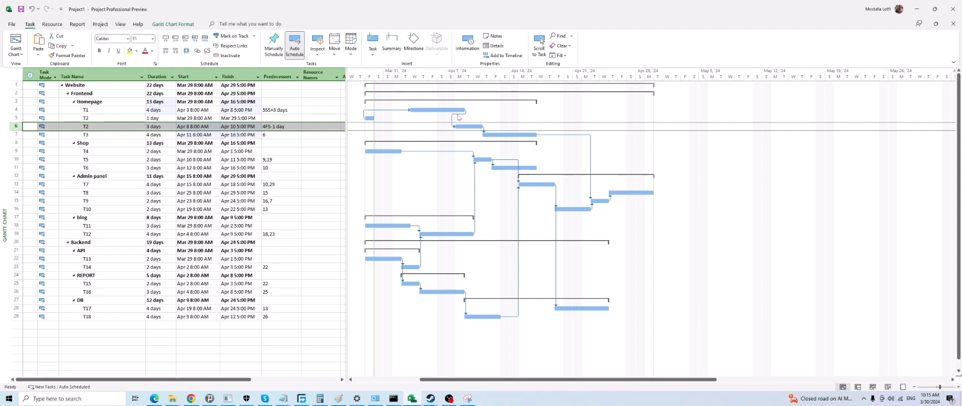
{"action": "left_click", "coordinate": [460, 109]}
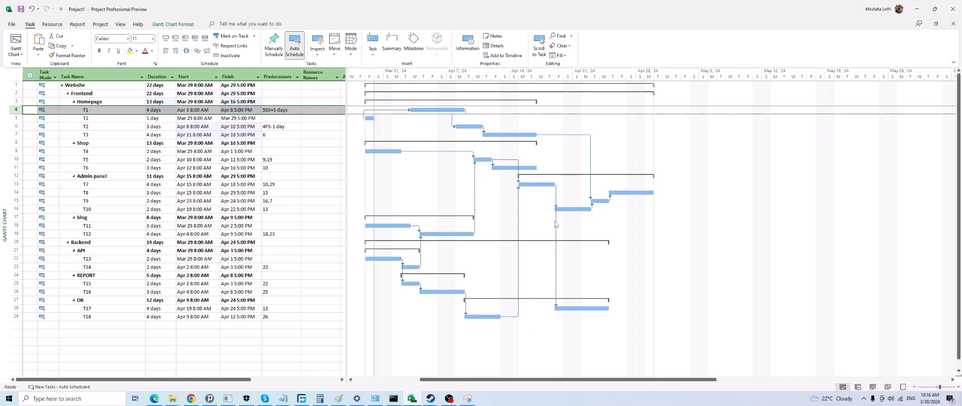
{"action": "scroll", "coordinate": [245, 286], "scroll_direction": "down", "scroll_amount": 3}
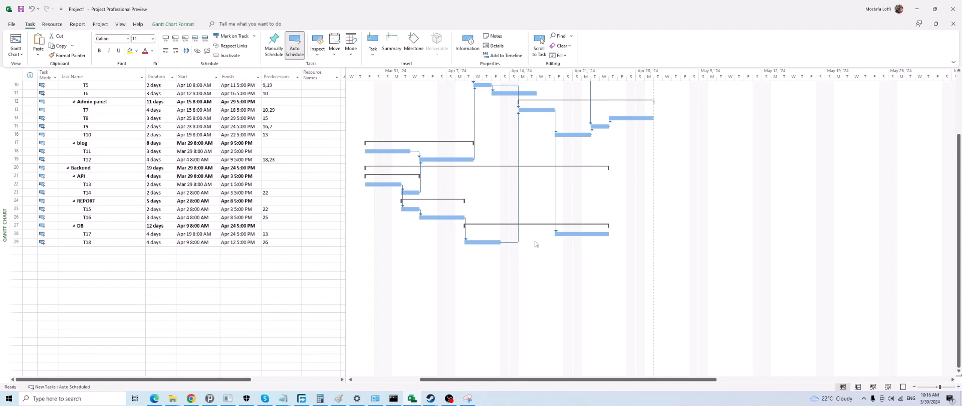
{"action": "scroll", "coordinate": [530, 150], "scroll_direction": "up", "scroll_amount": 3}
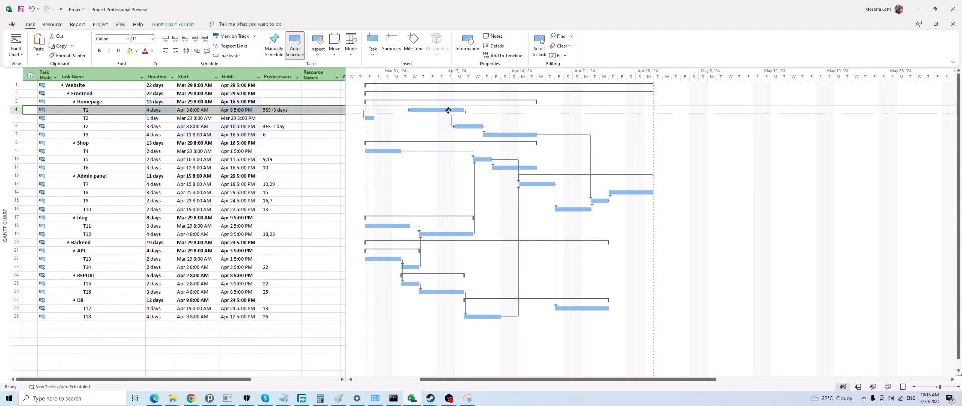
{"action": "left_click", "coordinate": [469, 126]}
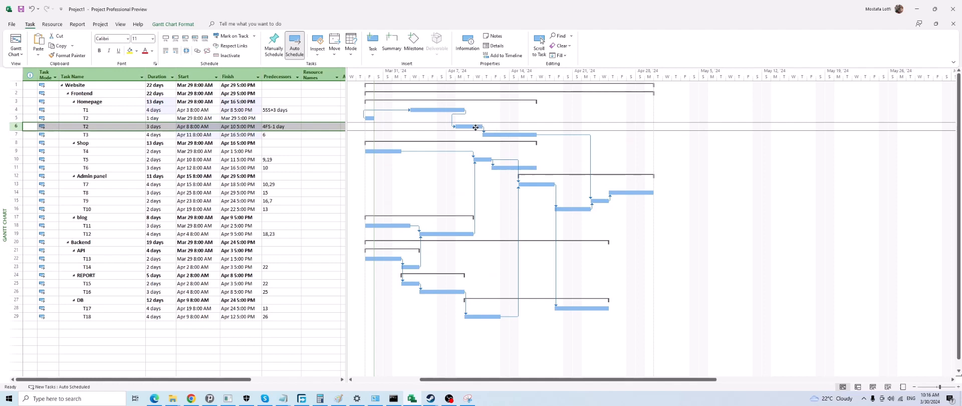
{"action": "left_click", "coordinate": [112, 126]}
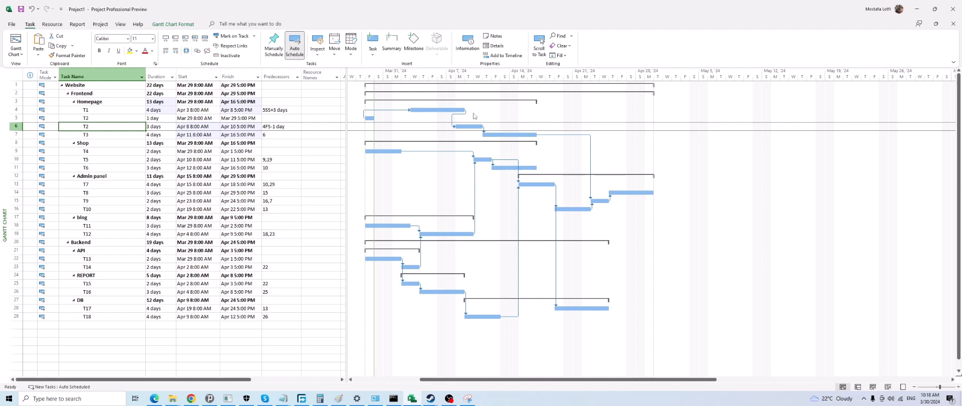
Examine the constraint types available in the advanced task information of T2, the successor of T1, and close it without changes
{"action": "left_click", "coordinate": [468, 127]}
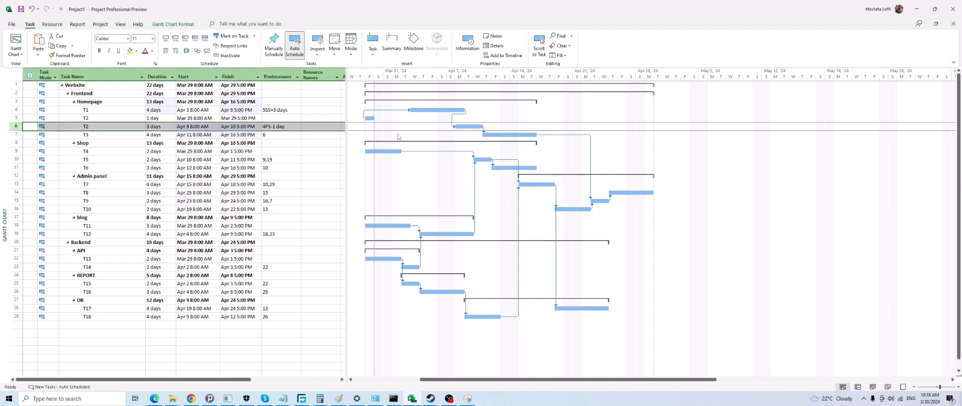
{"action": "double_click", "coordinate": [128, 128]}
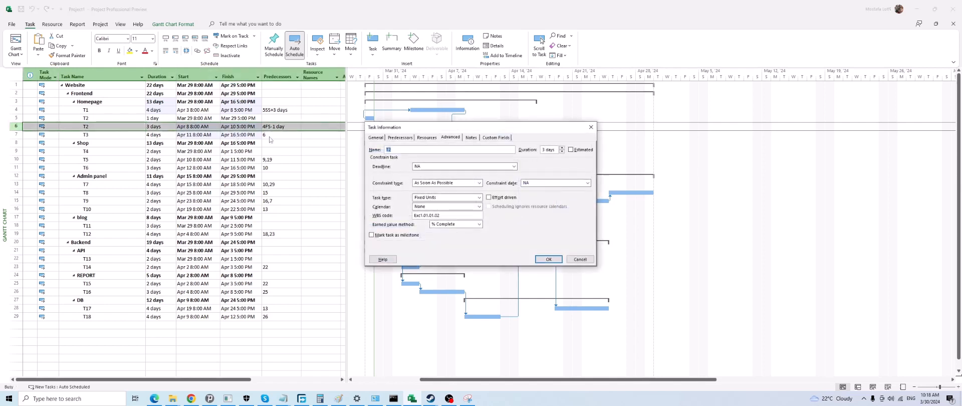
{"action": "left_click", "coordinate": [450, 139]}
{"action": "left_click", "coordinate": [436, 183]}
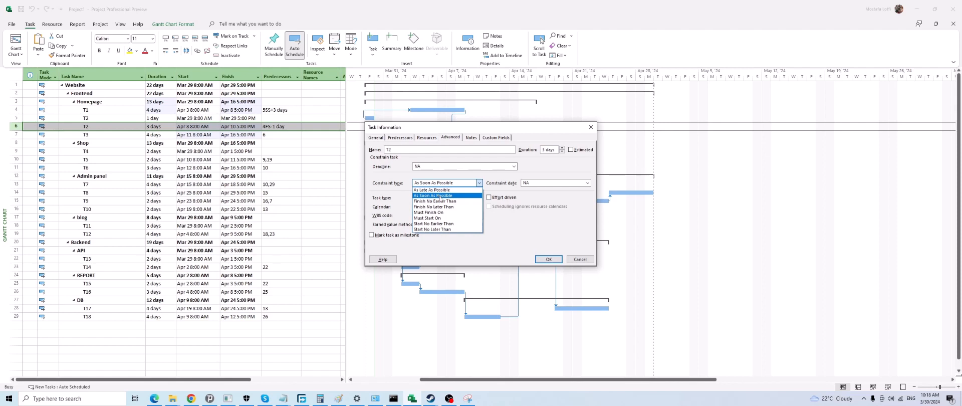
{"action": "left_click", "coordinate": [535, 198]}
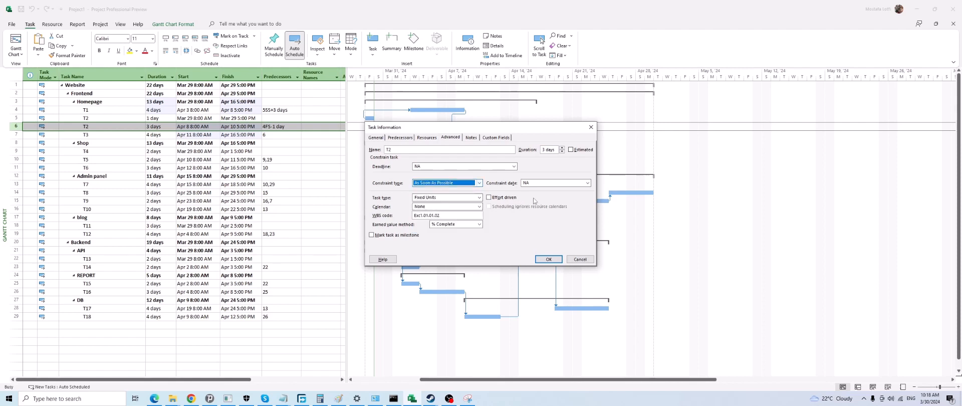
{"action": "left_click", "coordinate": [453, 185]}
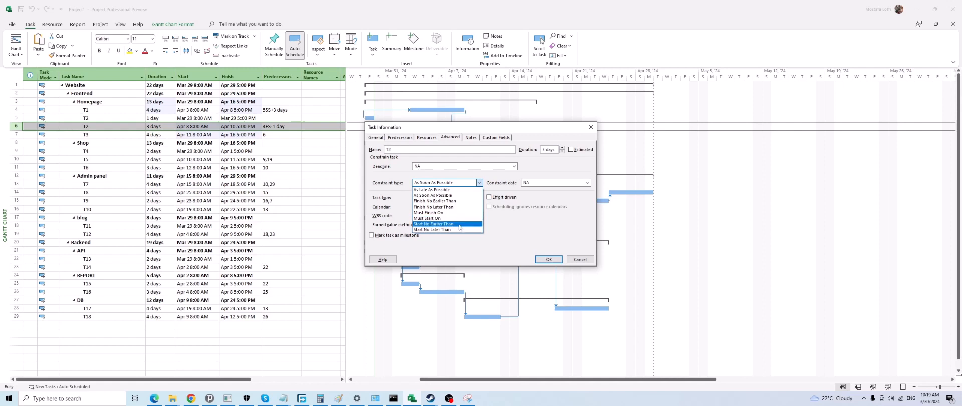
{"action": "left_click", "coordinate": [444, 183]}
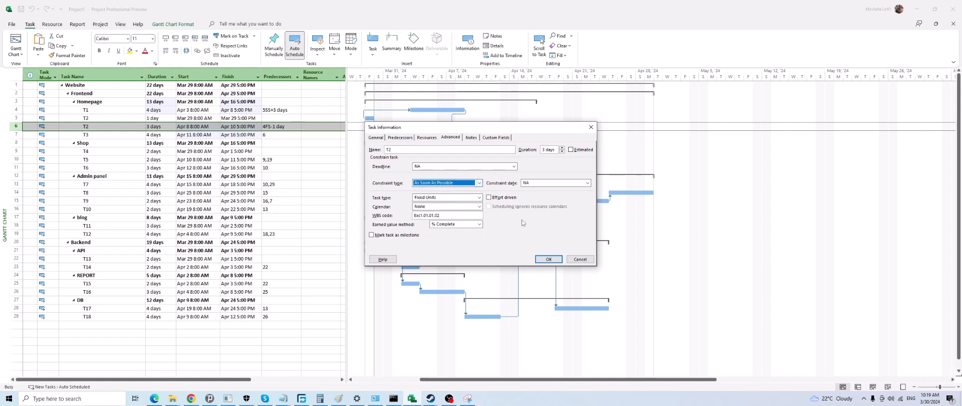
{"action": "left_click", "coordinate": [444, 183]}
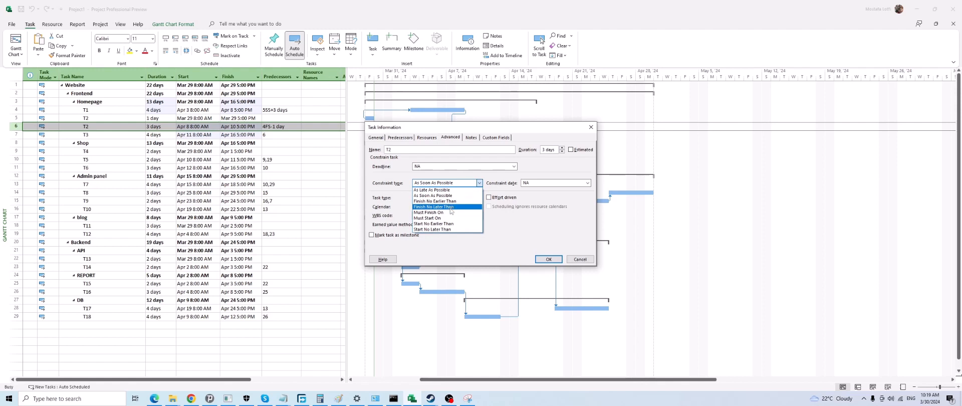
{"action": "left_click", "coordinate": [536, 172]}
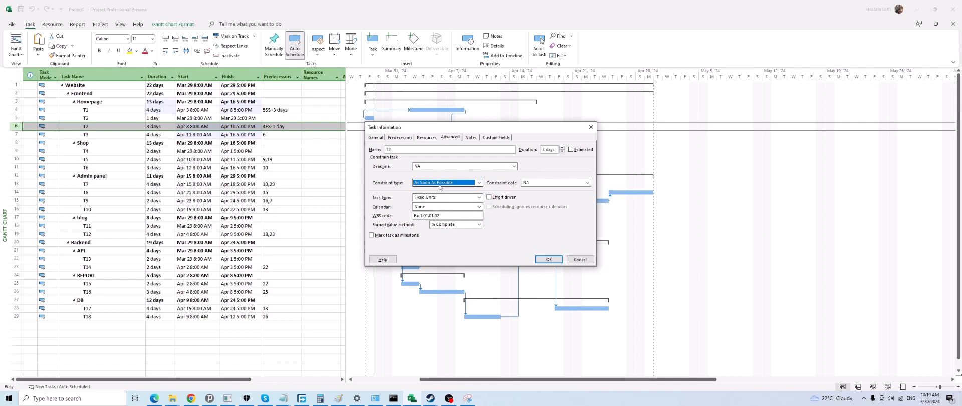
{"action": "left_click", "coordinate": [569, 259]}
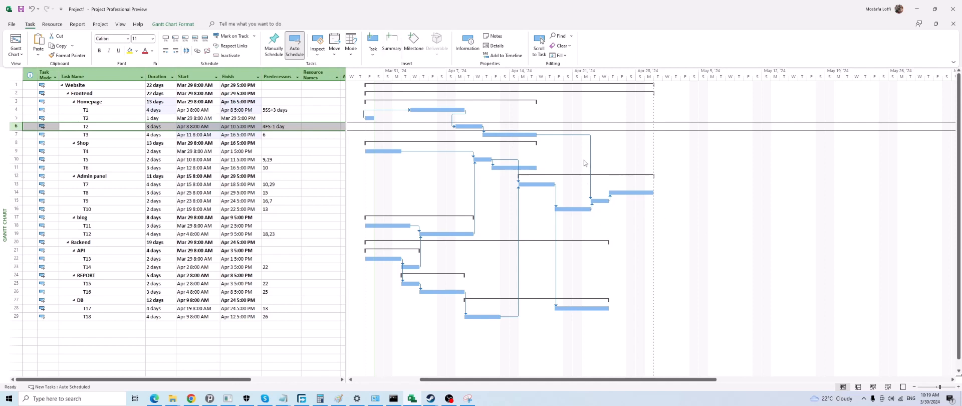
{"action": "left_click", "coordinate": [472, 127]}
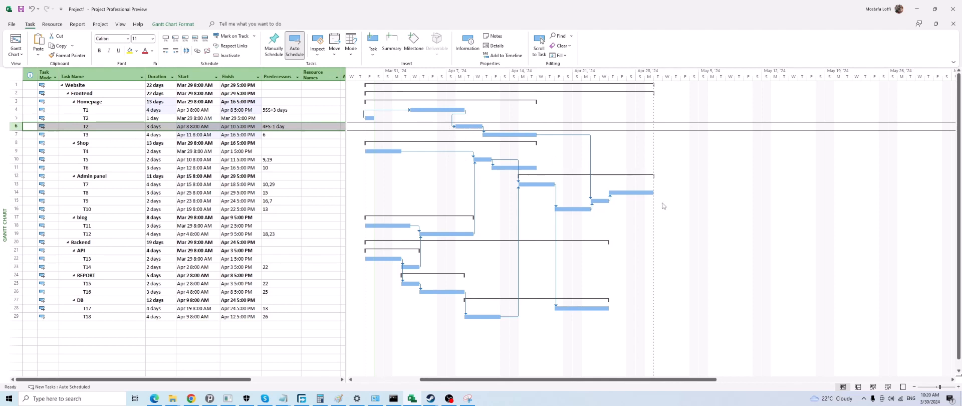
Try to give T9 under Admin panel a Must Finish On constraint dated March 16, 2024
{"action": "left_click", "coordinate": [600, 200]}
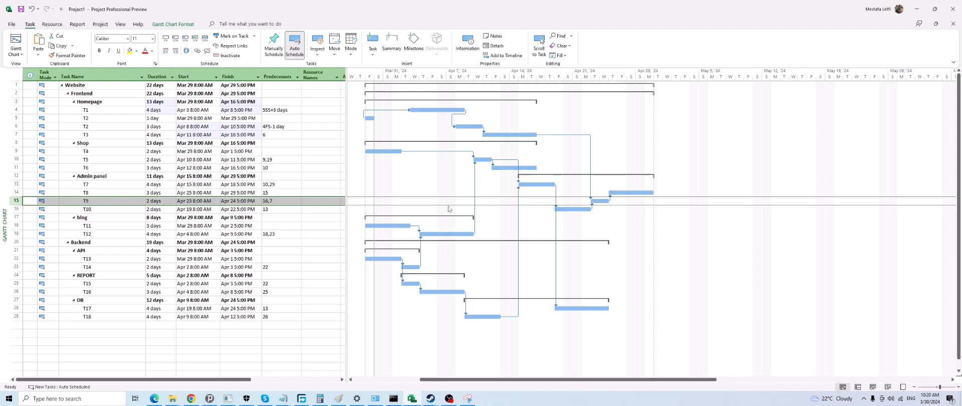
{"action": "double_click", "coordinate": [115, 201]}
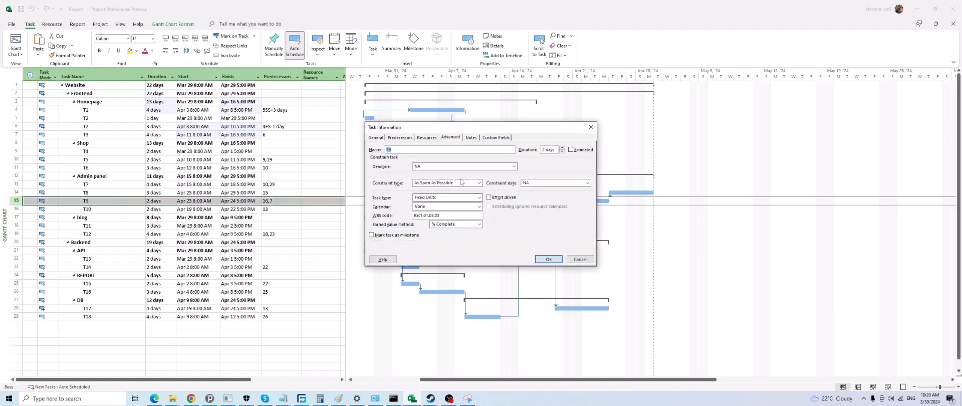
{"action": "left_click", "coordinate": [448, 183]}
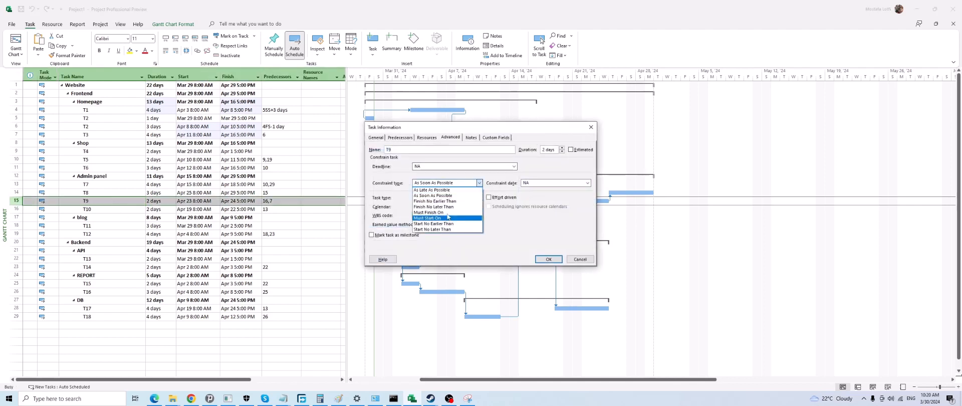
{"action": "left_click", "coordinate": [447, 213]}
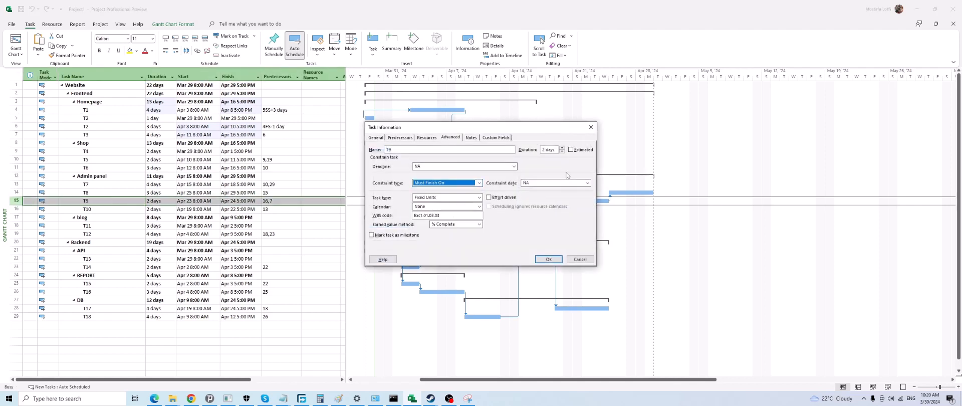
{"action": "left_click", "coordinate": [587, 182]}
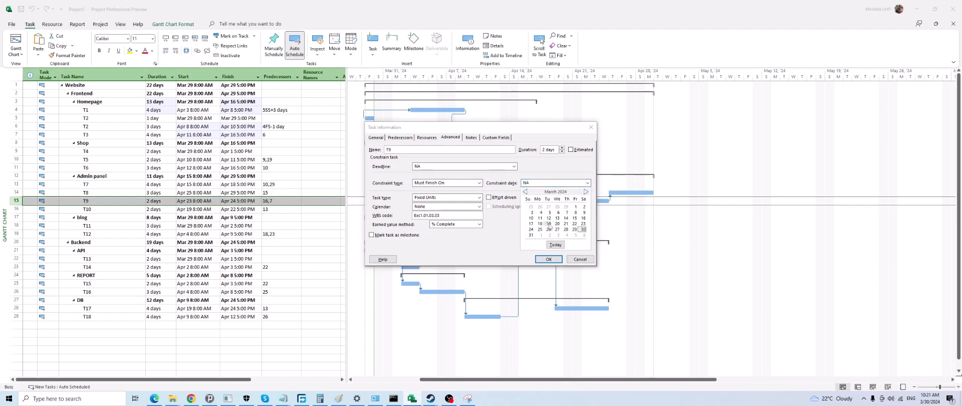
{"action": "left_click", "coordinate": [583, 218]}
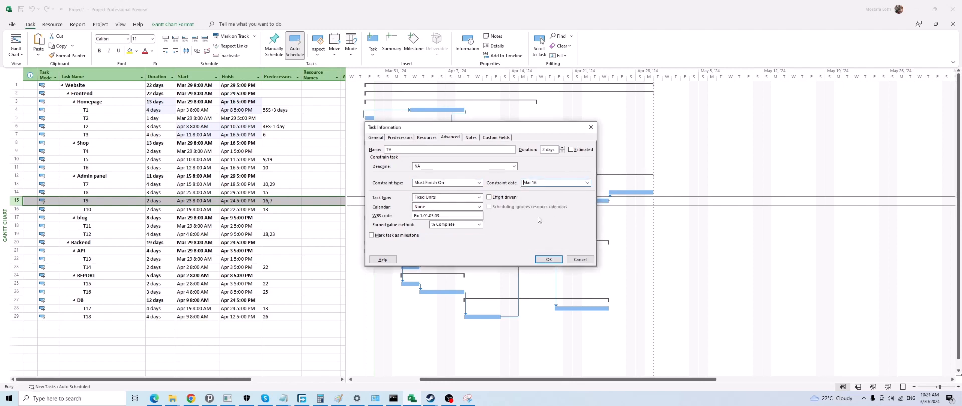
{"action": "left_click", "coordinate": [549, 258]}
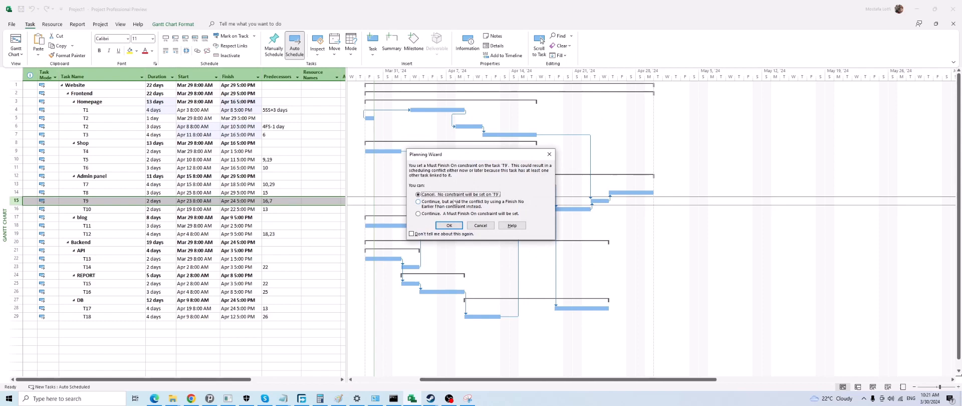
Choose to continue with the Must Finish On constraint for T9 and allow the scheduling conflict
{"action": "left_click_drag", "start_coordinate": [470, 154], "coordinate": [534, 149]}
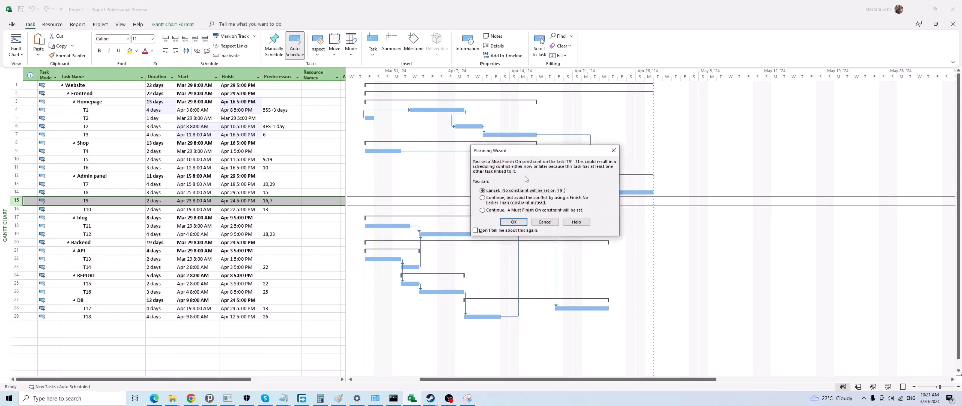
{"action": "left_click", "coordinate": [512, 203]}
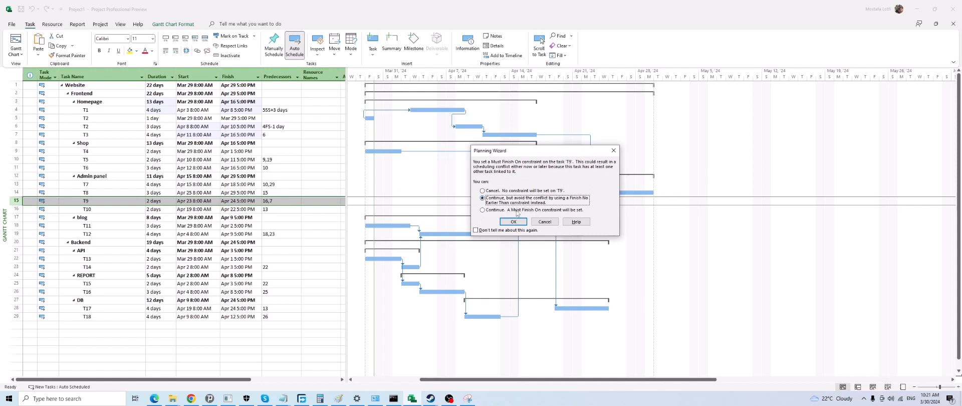
{"action": "left_click", "coordinate": [517, 211]}
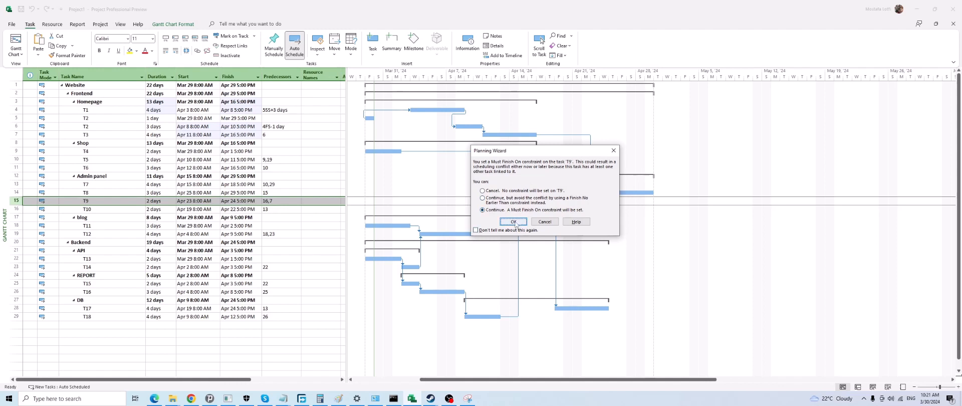
{"action": "left_click", "coordinate": [513, 222]}
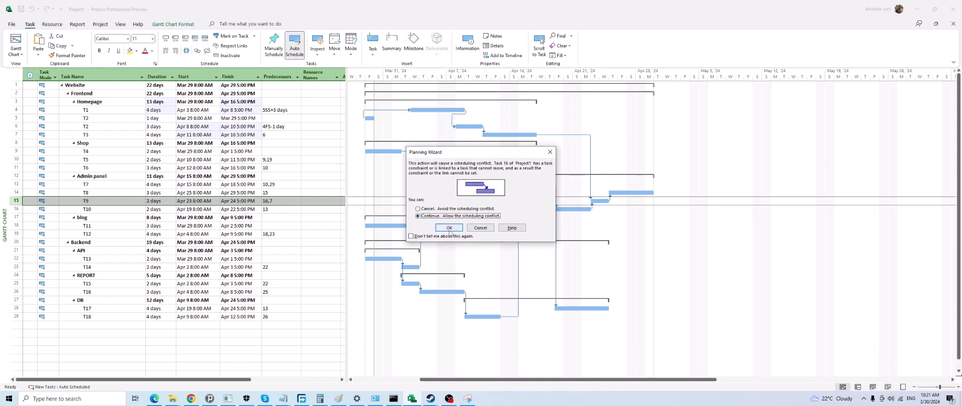
{"action": "left_click", "coordinate": [449, 228]}
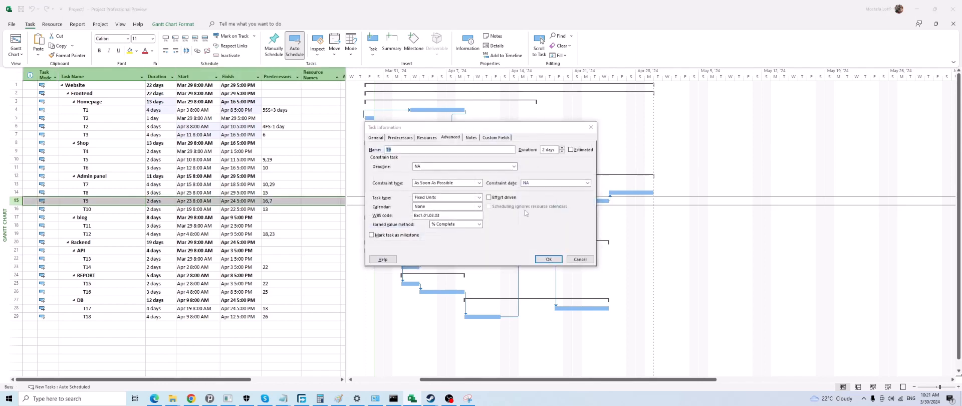
Set T9's constraint again to Must Finish On March 16, 2024, letting the task start before the project start date
{"action": "left_click", "coordinate": [478, 183]}
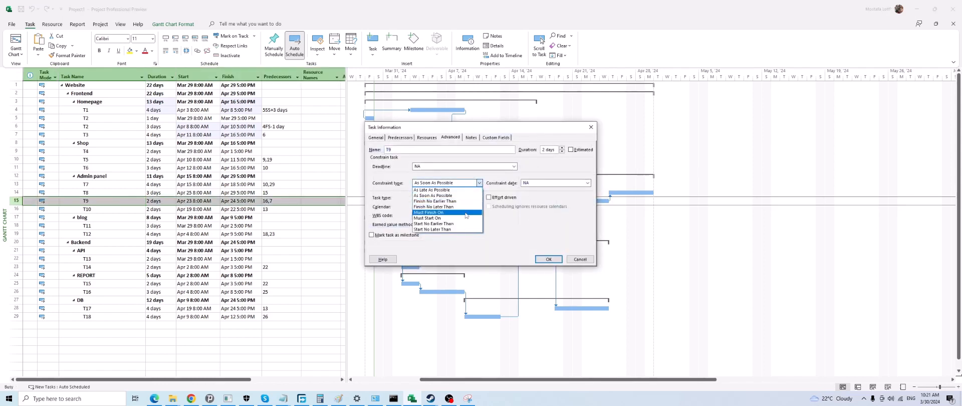
{"action": "left_click", "coordinate": [465, 213]}
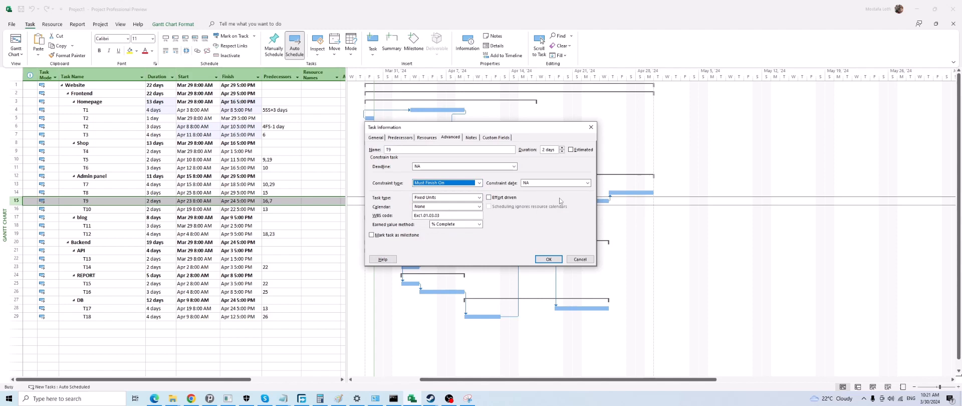
{"action": "left_click", "coordinate": [587, 183]}
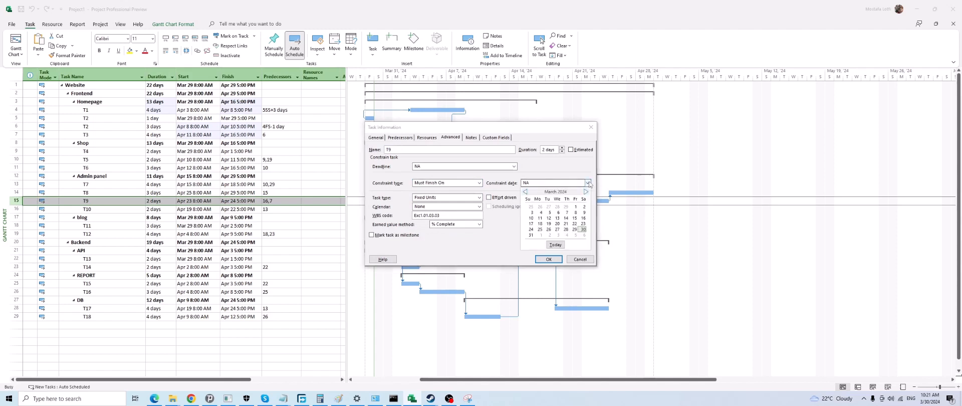
{"action": "left_click", "coordinate": [582, 221]}
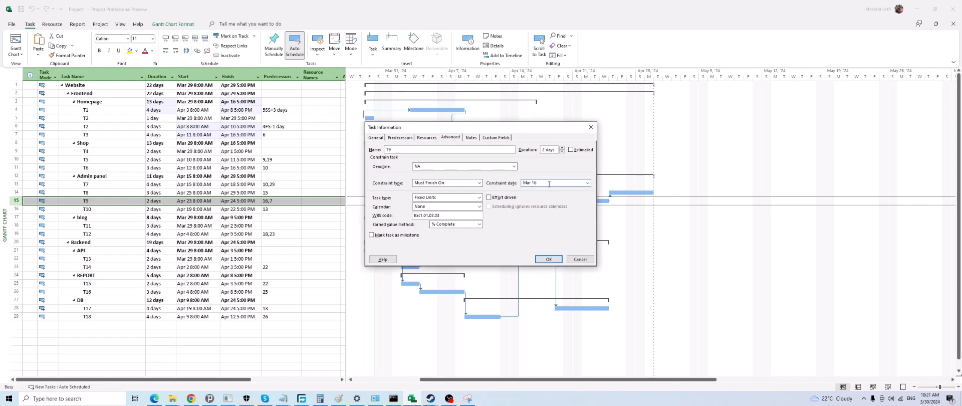
{"action": "left_click", "coordinate": [548, 259]}
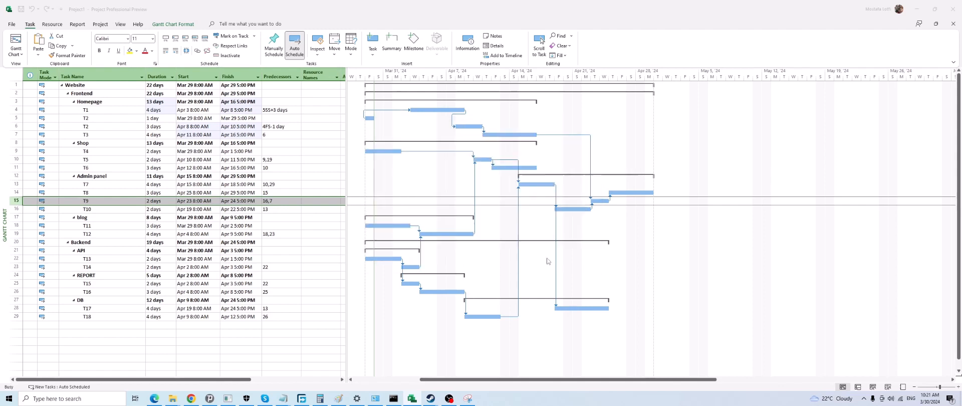
{"action": "left_click", "coordinate": [450, 226]}
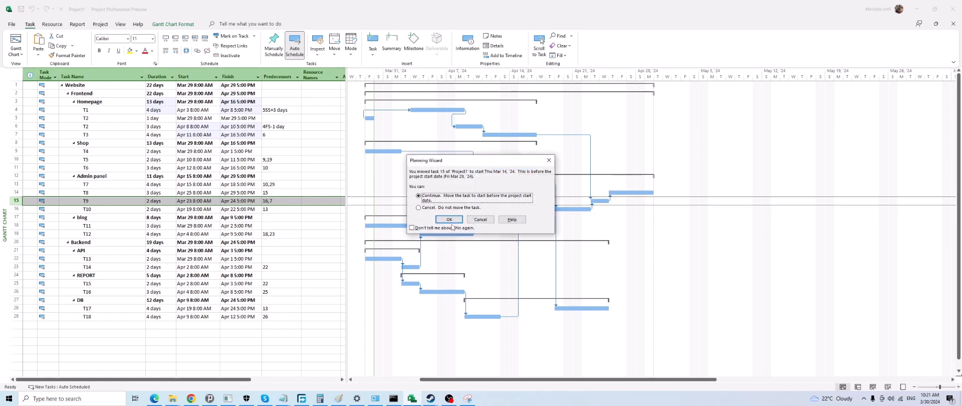
{"action": "left_click", "coordinate": [448, 220]}
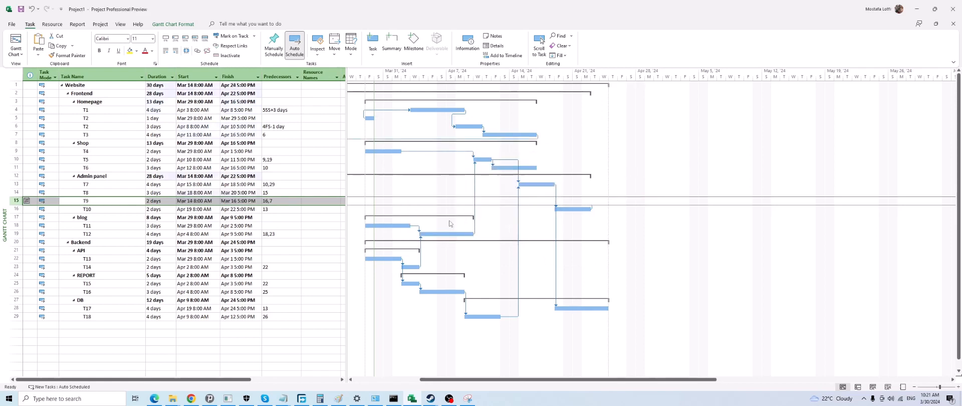
Inspect T9's start and finish dates in the task table, and cancel the finish date edit so the constraint is kept
{"action": "left_click", "coordinate": [195, 201]}
{"action": "left_click", "coordinate": [233, 203]}
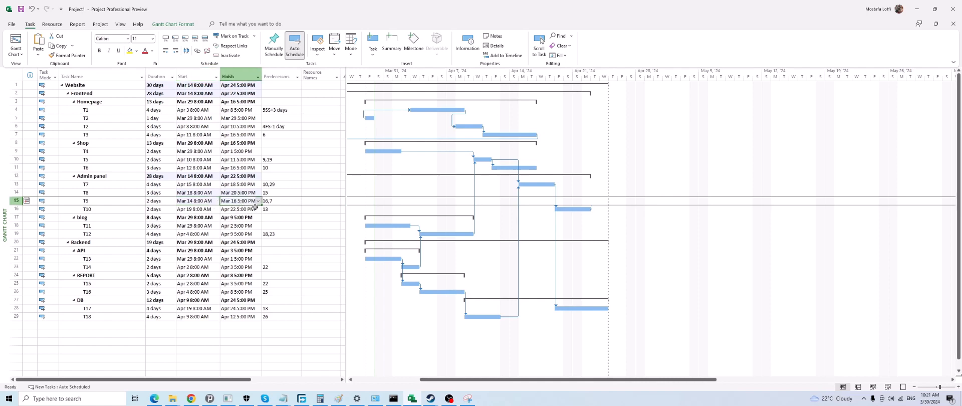
{"action": "left_click", "coordinate": [257, 201]}
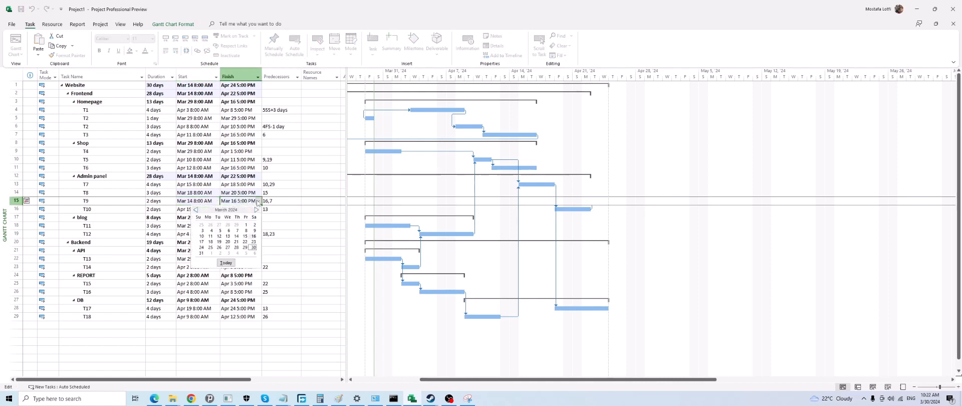
{"action": "left_click", "coordinate": [282, 213]}
{"action": "left_click", "coordinate": [476, 204]}
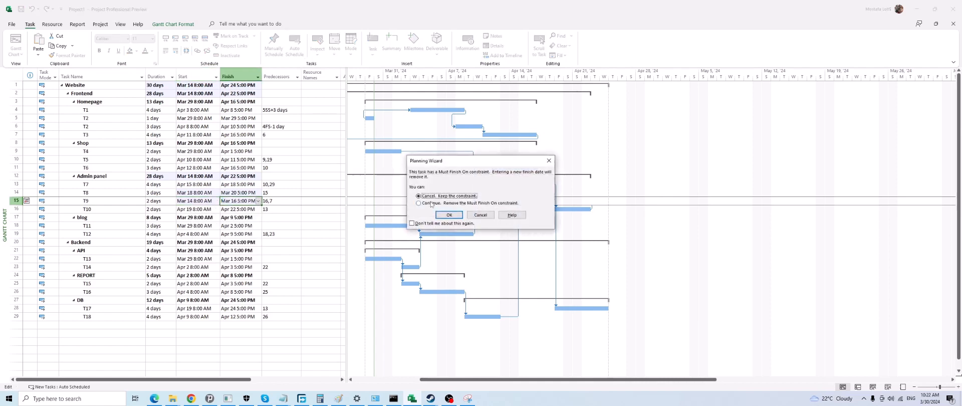
{"action": "left_click", "coordinate": [483, 217]}
Locate T9's bar on the Gantt timeline, and undo its March 16 constraint
{"action": "scroll", "coordinate": [493, 214], "scroll_direction": "down", "scroll_amount": 2}
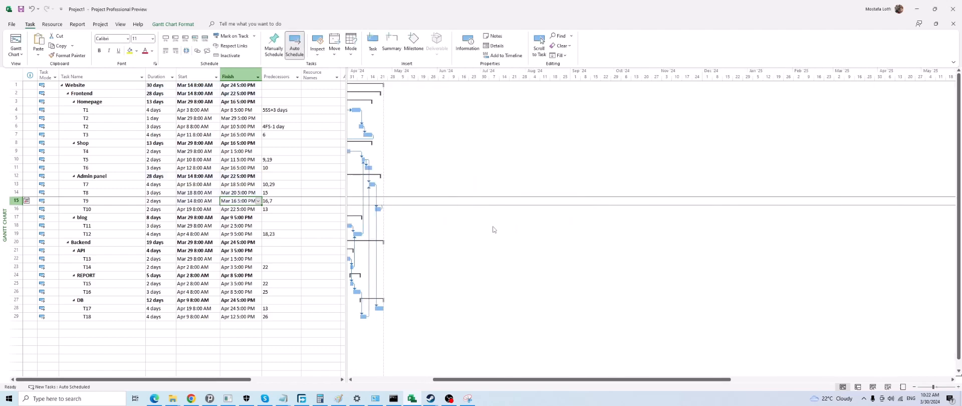
{"action": "left_click_drag", "start_coordinate": [513, 383], "coordinate": [434, 383]}
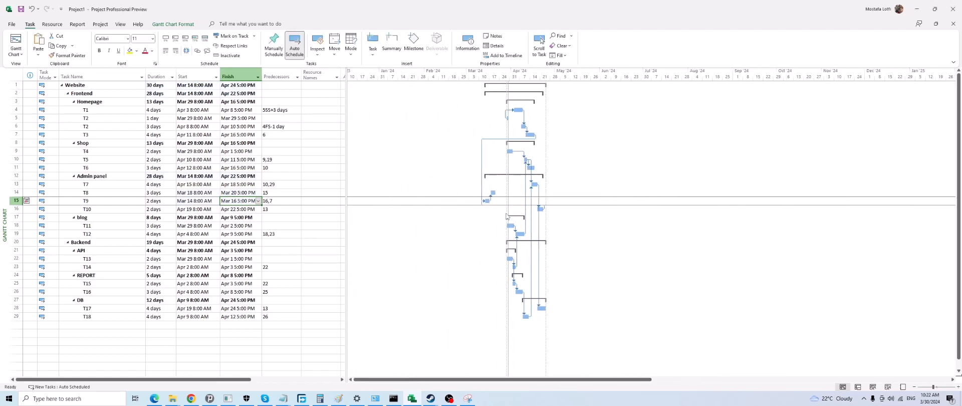
{"action": "scroll", "coordinate": [518, 206], "scroll_direction": "up", "scroll_amount": 1}
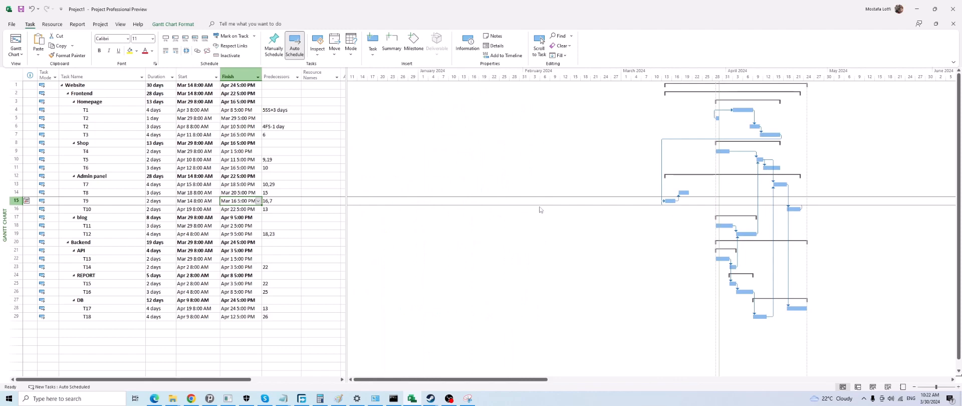
{"action": "key", "text": "ctrl+z"}
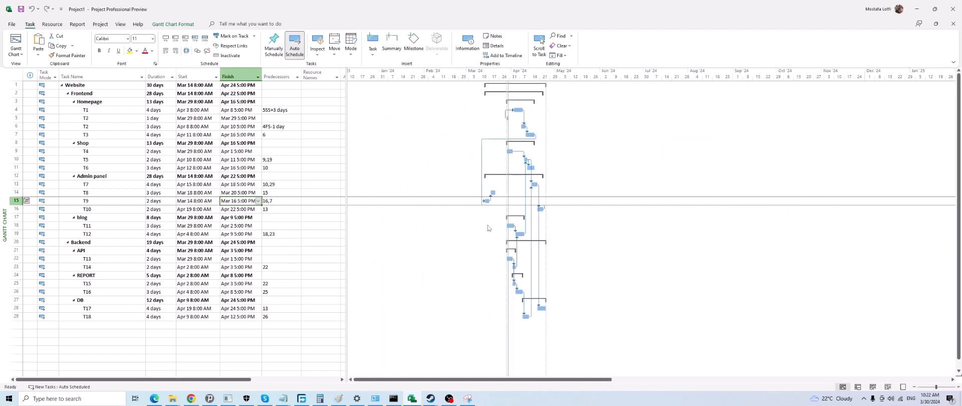
{"action": "key", "text": "ctrl+z"}
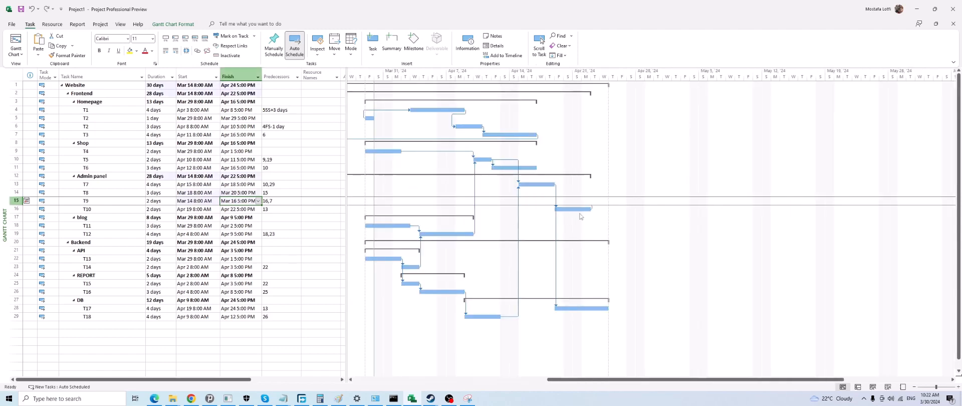
Set T9's constraint type to Must Finish On with a constraint date of April 16, 2024
{"action": "left_click", "coordinate": [594, 201]}
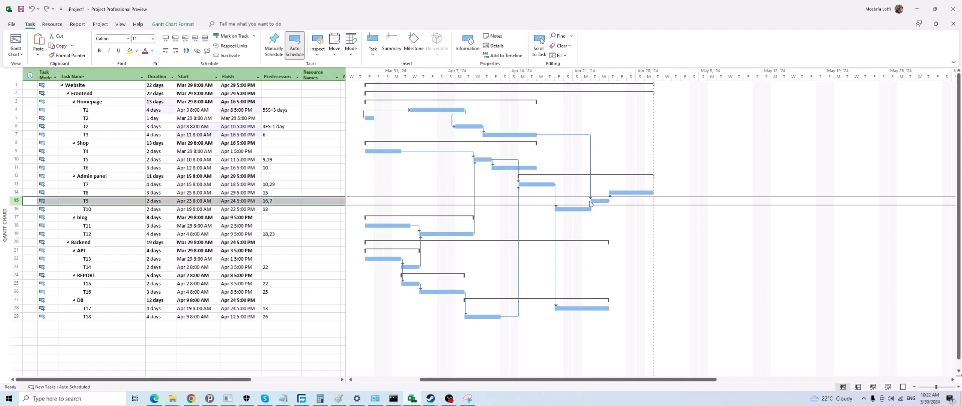
{"action": "double_click", "coordinate": [115, 201]}
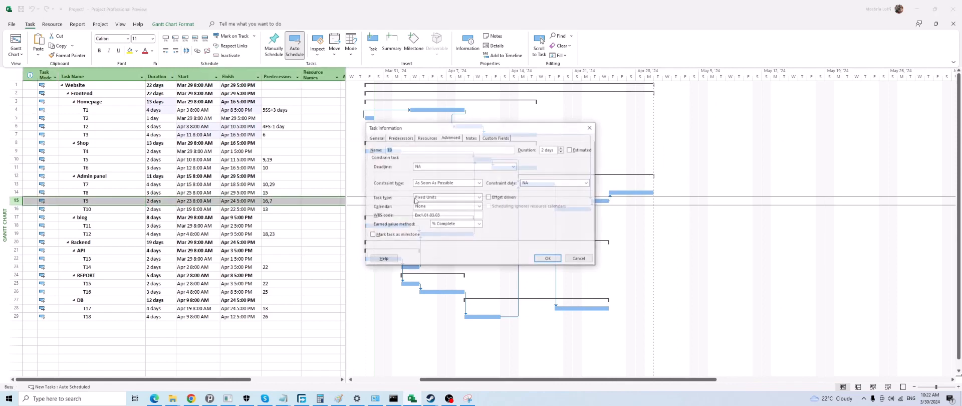
{"action": "left_click", "coordinate": [450, 136]}
{"action": "left_click", "coordinate": [453, 182]}
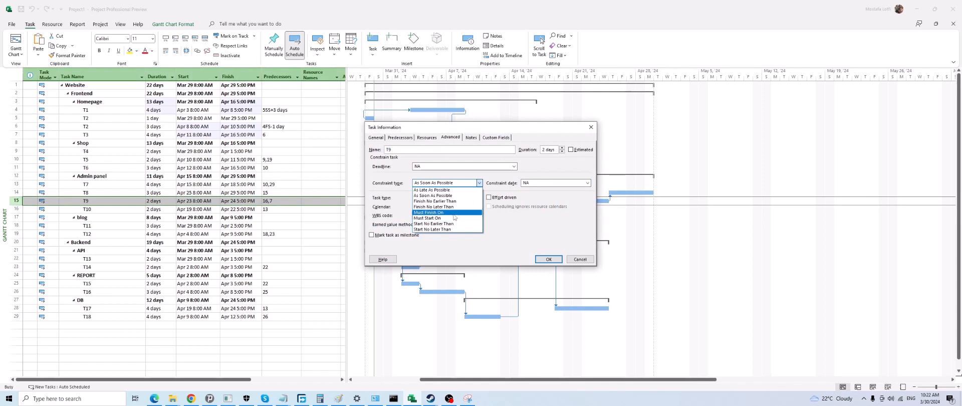
{"action": "left_click", "coordinate": [454, 214]}
{"action": "left_click", "coordinate": [586, 183]}
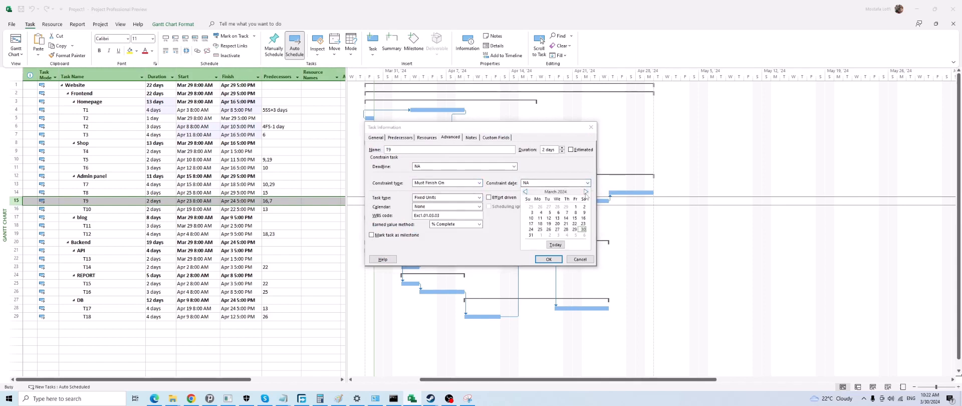
{"action": "left_click", "coordinate": [585, 192]}
{"action": "left_click", "coordinate": [554, 221]}
{"action": "left_click", "coordinate": [548, 259]}
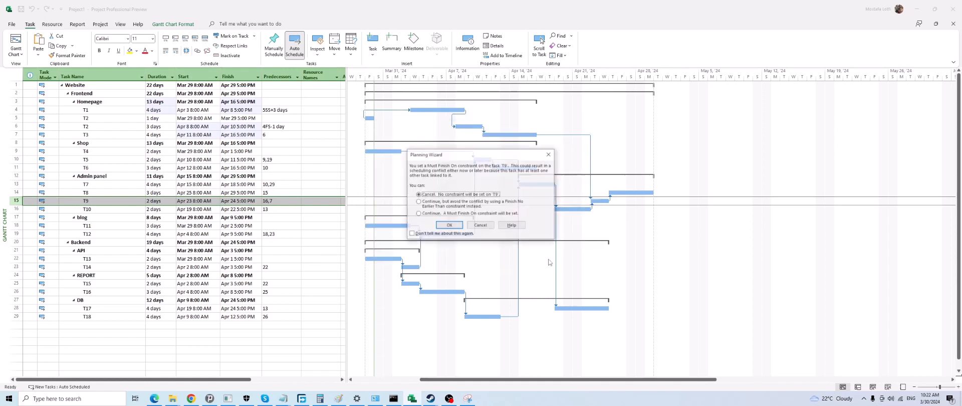
Continue with T9's Must Finish On constraint, and allow the resulting scheduling conflict
{"action": "left_click", "coordinate": [445, 214]}
{"action": "left_click", "coordinate": [449, 225]}
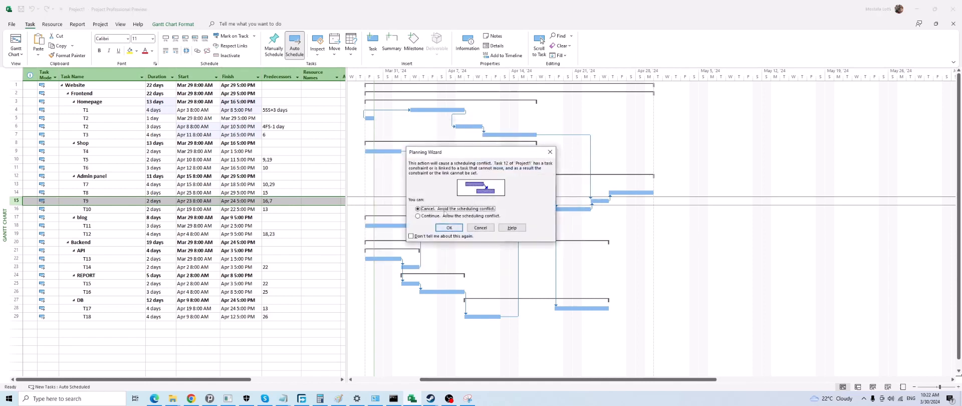
{"action": "left_click", "coordinate": [443, 215]}
{"action": "left_click", "coordinate": [449, 227]}
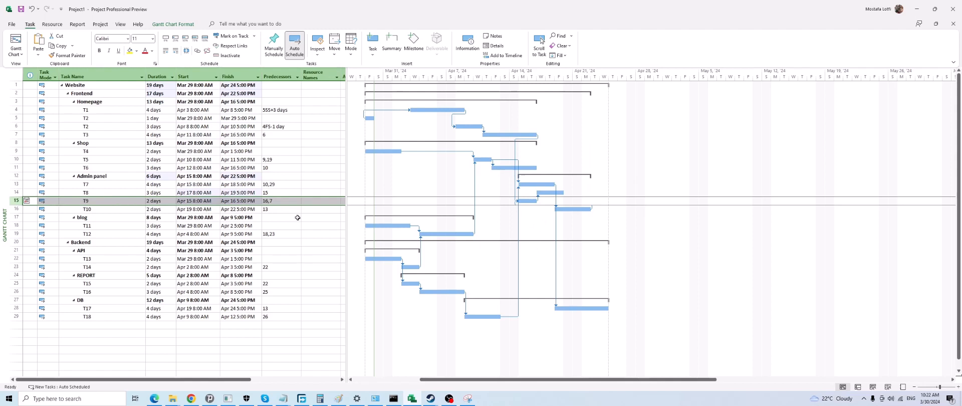
{"action": "left_click", "coordinate": [120, 203]}
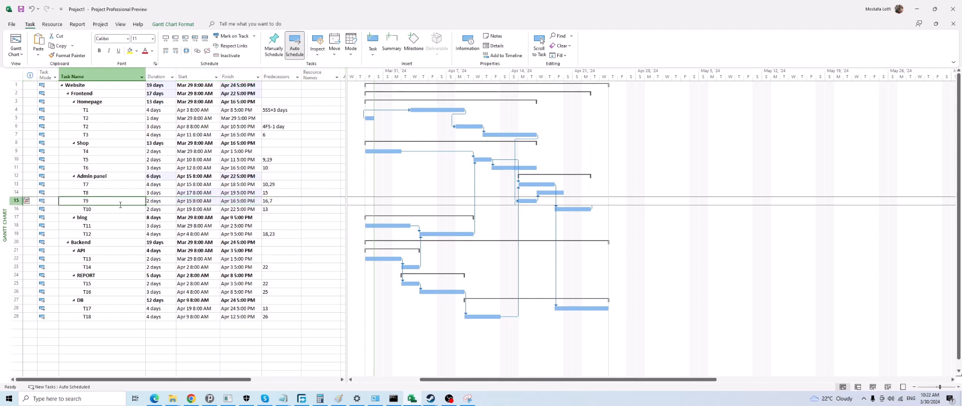
Review T9's predecessor tasks with their link types and lags in its task information
{"action": "left_click", "coordinate": [279, 201]}
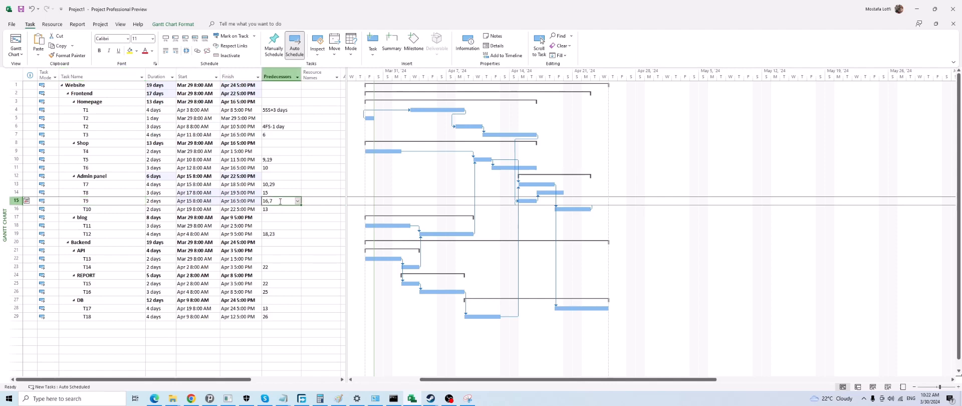
{"action": "double_click", "coordinate": [143, 196]}
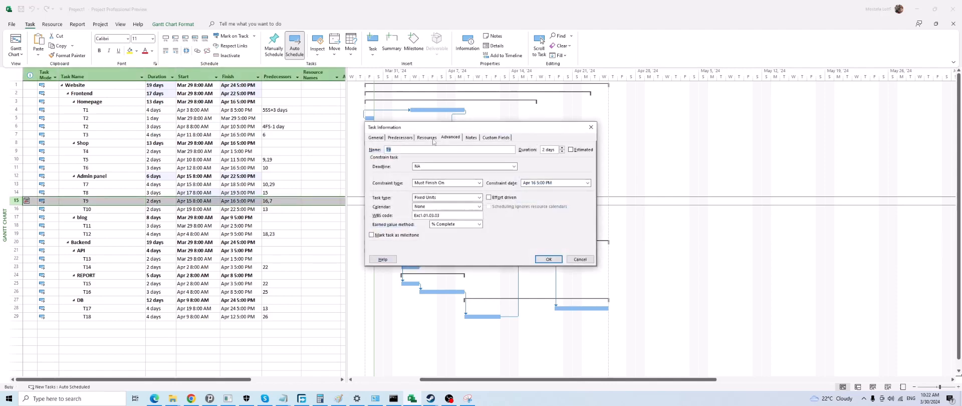
{"action": "left_click", "coordinate": [432, 140]}
{"action": "left_click", "coordinate": [399, 137]}
{"action": "left_click", "coordinate": [433, 171]}
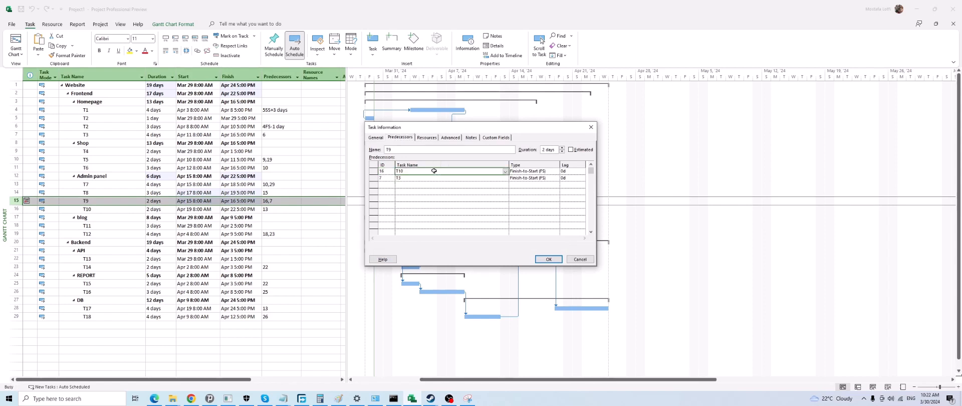
{"action": "left_click", "coordinate": [426, 178]}
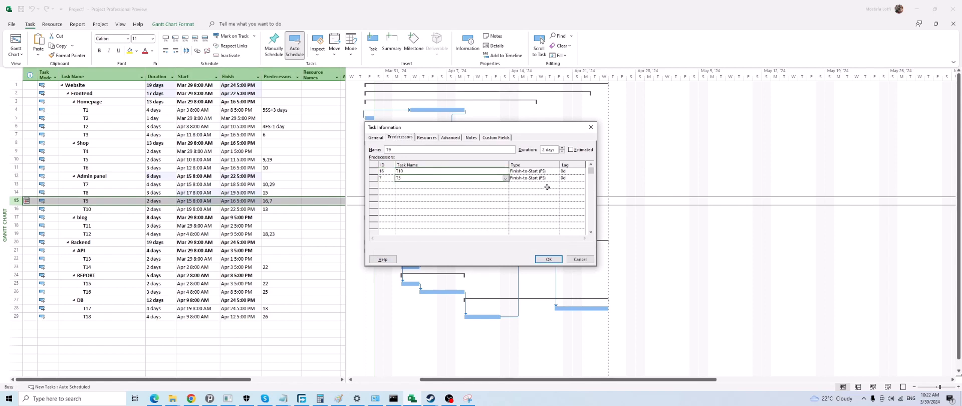
{"action": "left_click", "coordinate": [590, 127]}
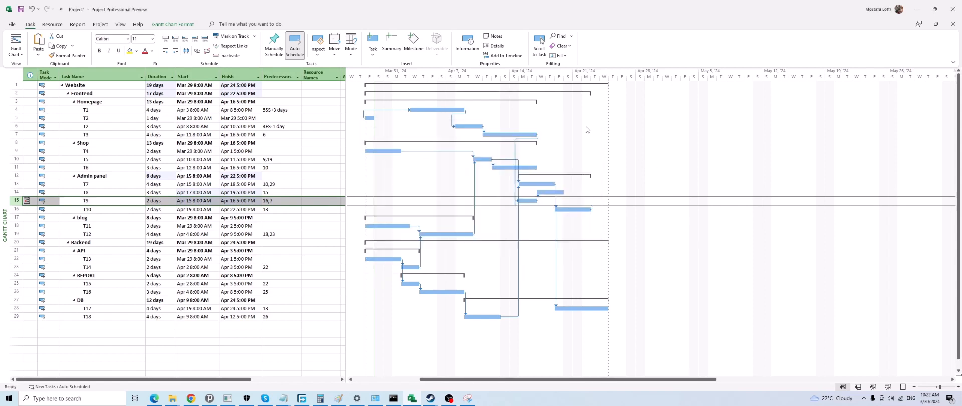
Compare the Gantt bars and dependency links of T9 and T3, leaving the bar formatting as it is
{"action": "left_click", "coordinate": [526, 199]}
{"action": "left_click", "coordinate": [109, 135]}
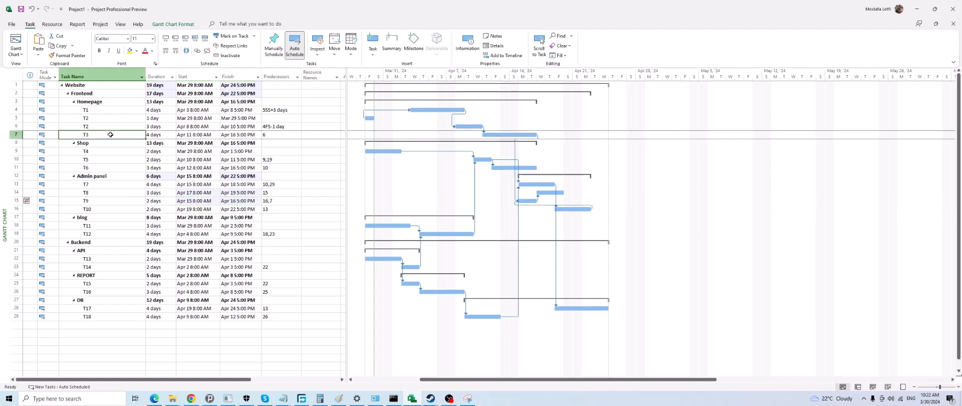
{"action": "left_click", "coordinate": [514, 136]}
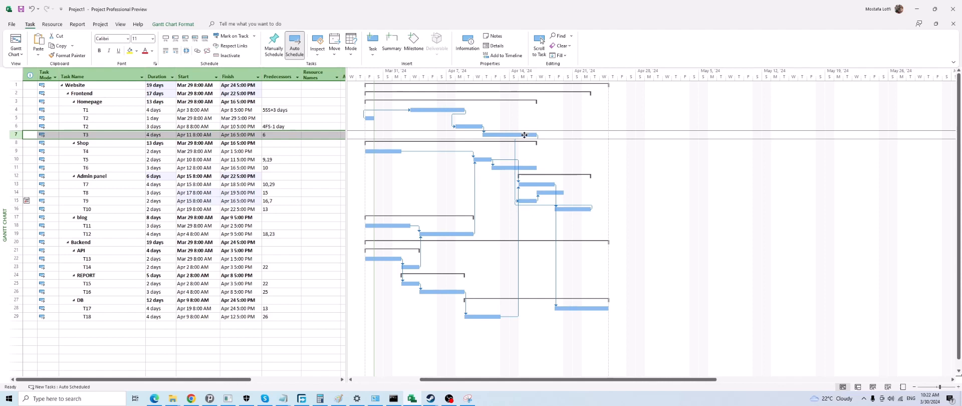
{"action": "left_click", "coordinate": [530, 200]}
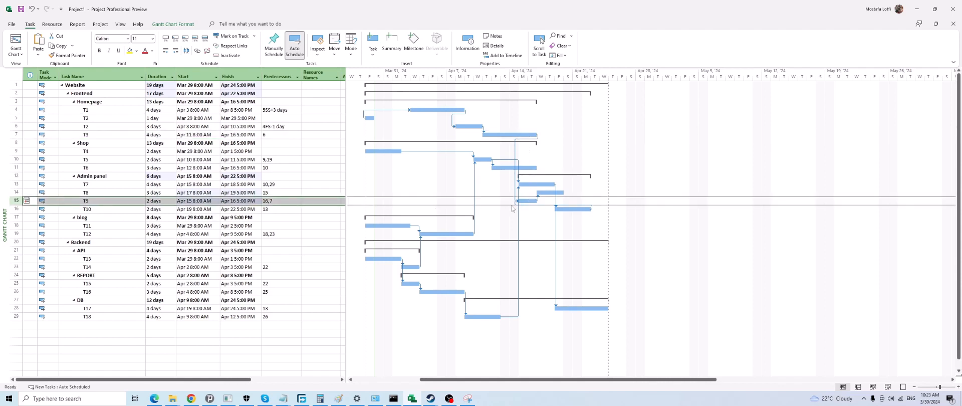
{"action": "double_click", "coordinate": [575, 215]}
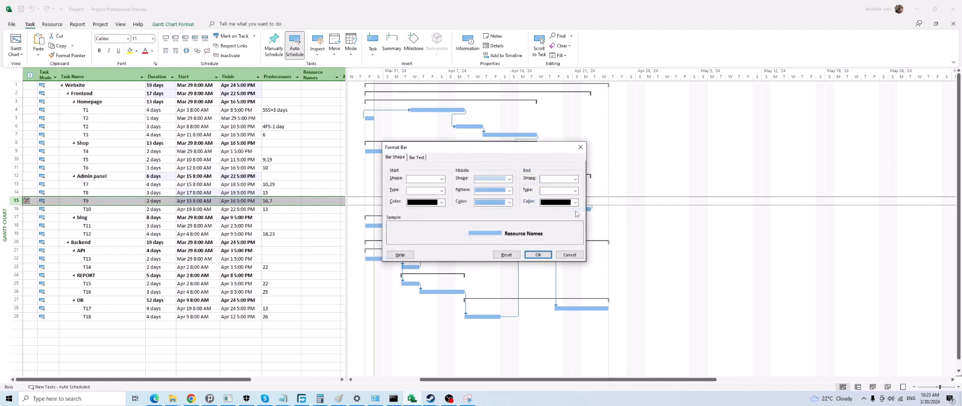
{"action": "left_click", "coordinate": [579, 147]}
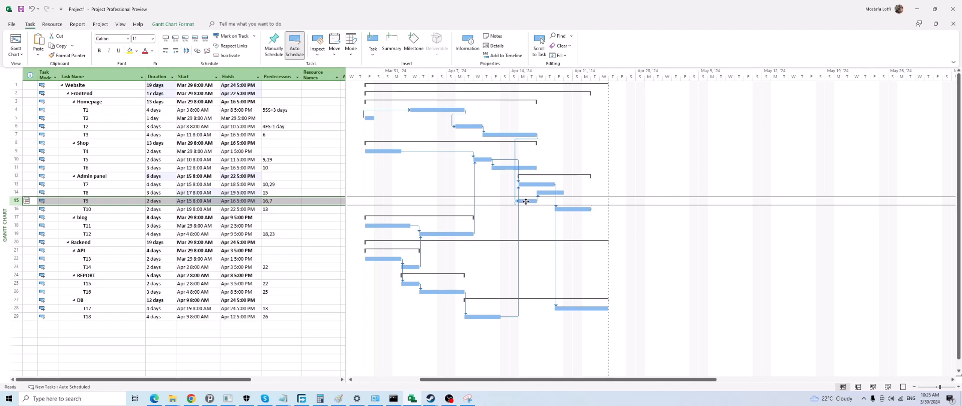
Set T9's constraint type to As Soon As Possible
{"action": "double_click", "coordinate": [113, 201]}
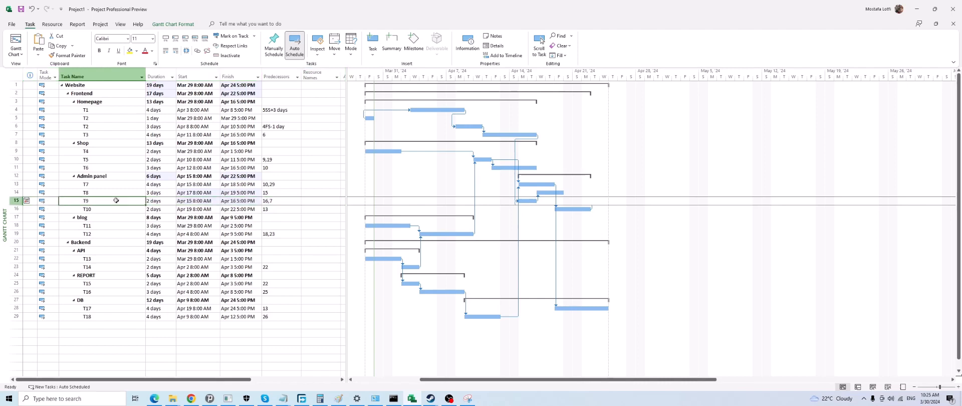
{"action": "left_click", "coordinate": [451, 137]}
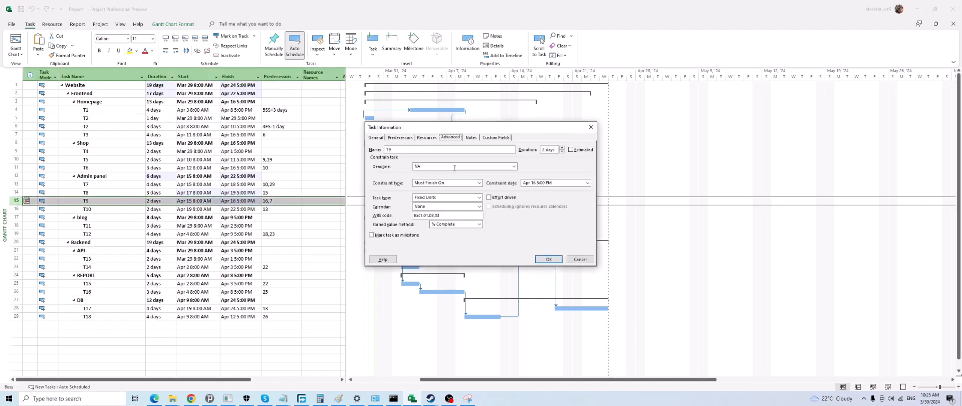
{"action": "left_click", "coordinate": [438, 183]}
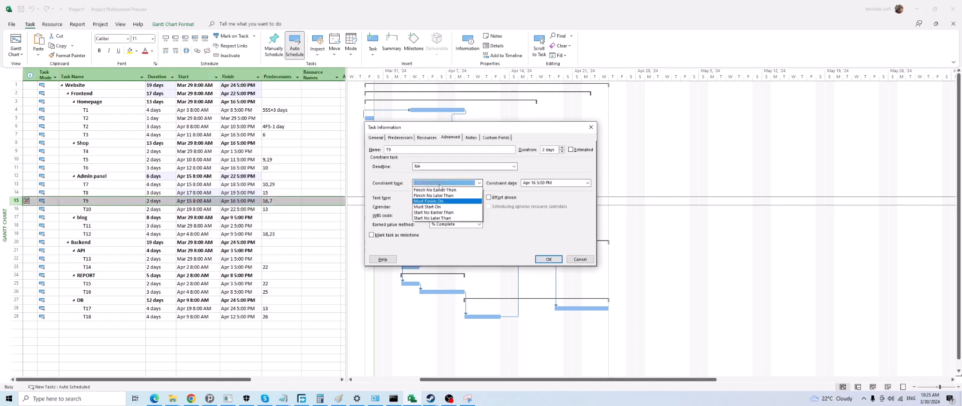
{"action": "left_click", "coordinate": [433, 195]}
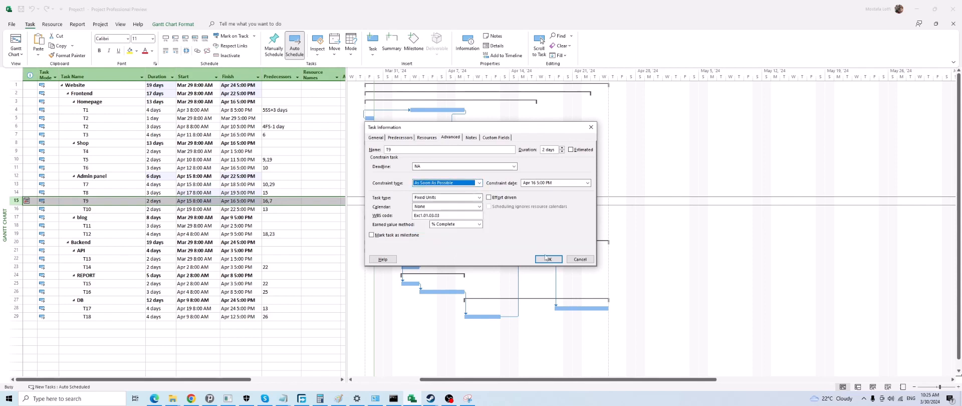
{"action": "key", "text": "Tab"}
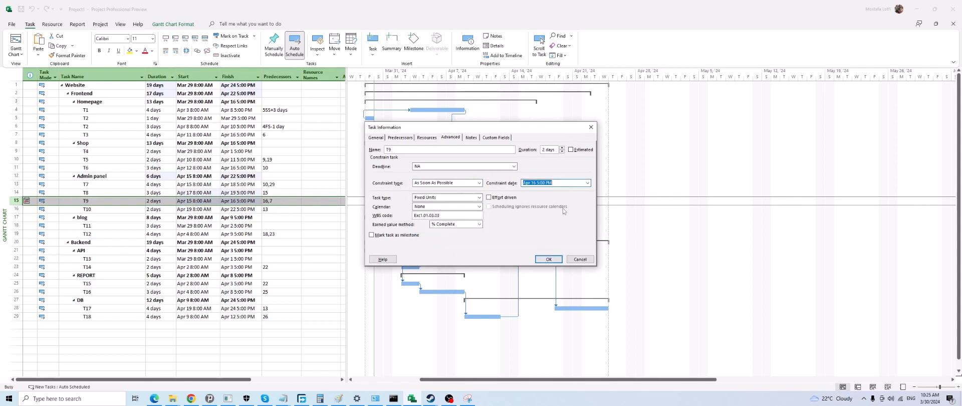
{"action": "left_click", "coordinate": [550, 259]}
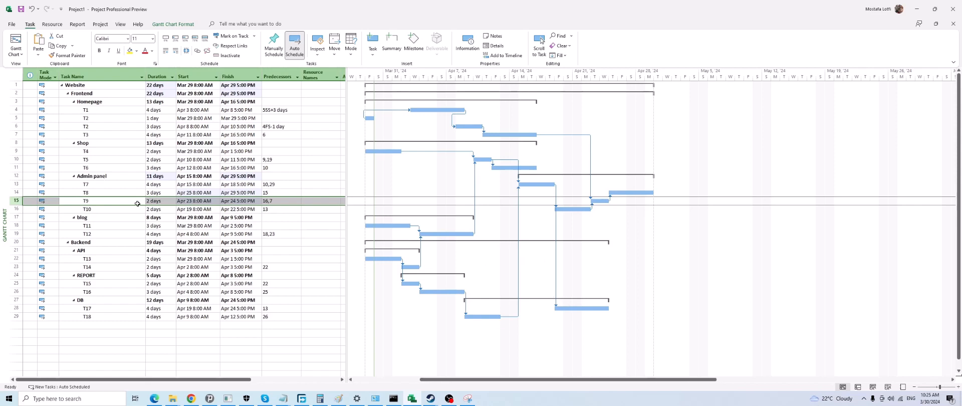
Look over the rescheduled task list, and check T8's constraint type and date in its task information
{"action": "scroll", "coordinate": [138, 206], "scroll_direction": "down", "scroll_amount": 3}
{"action": "scroll", "coordinate": [140, 209], "scroll_direction": "up", "scroll_amount": 3}
{"action": "scroll", "coordinate": [185, 125], "scroll_direction": "down", "scroll_amount": 3}
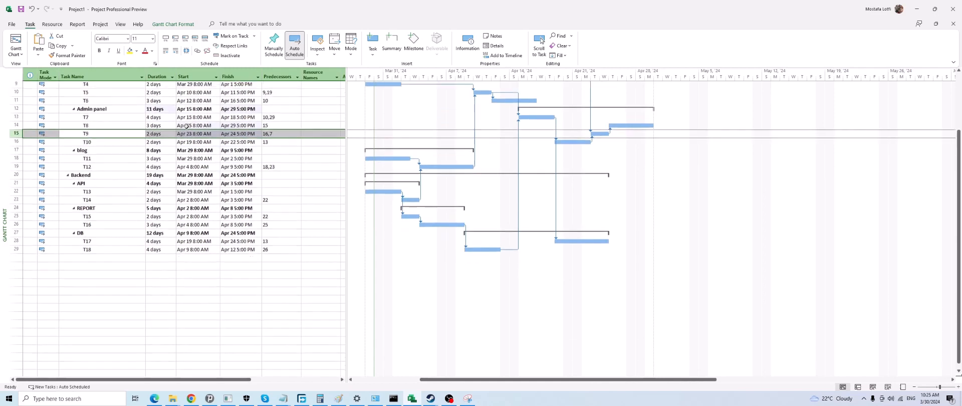
{"action": "scroll", "coordinate": [583, 169], "scroll_direction": "up", "scroll_amount": 3}
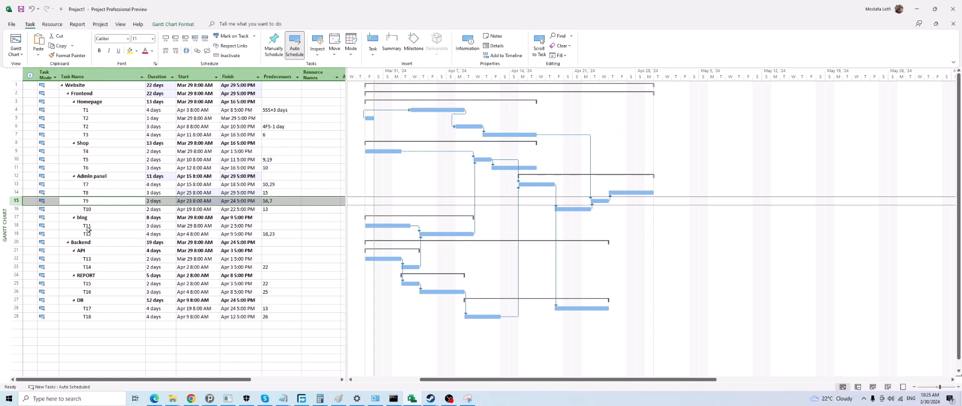
{"action": "double_click", "coordinate": [113, 193]}
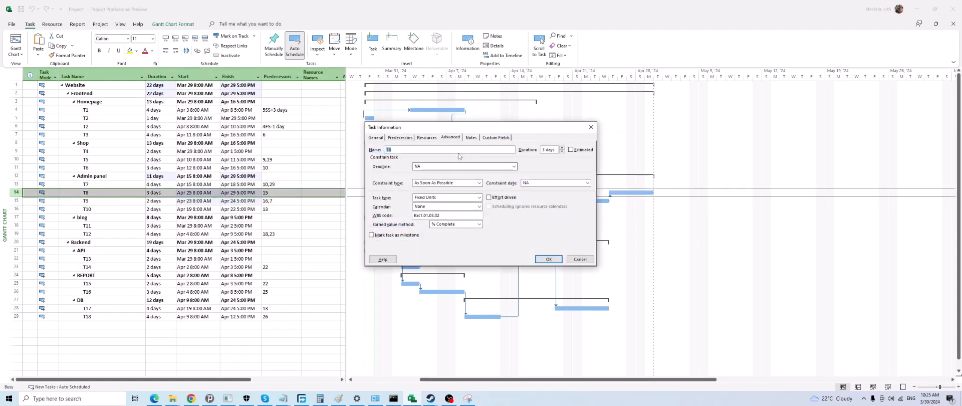
{"action": "left_click", "coordinate": [591, 128]}
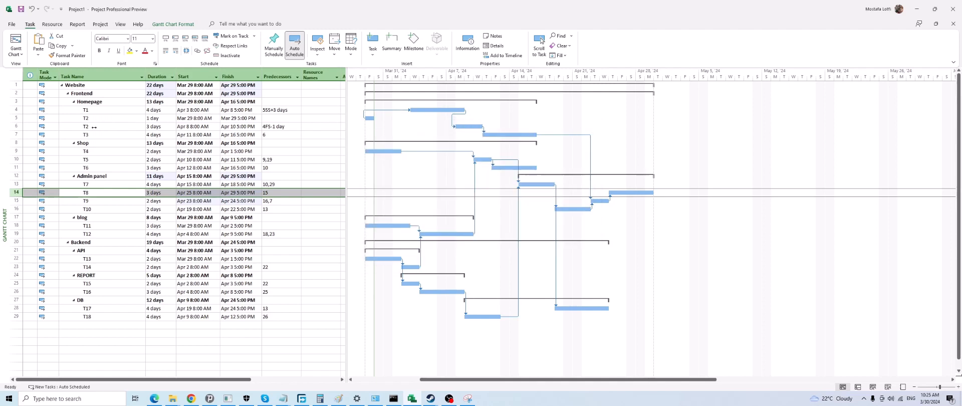
View the general task information of T7 under Admin panel
{"action": "left_click", "coordinate": [94, 111]}
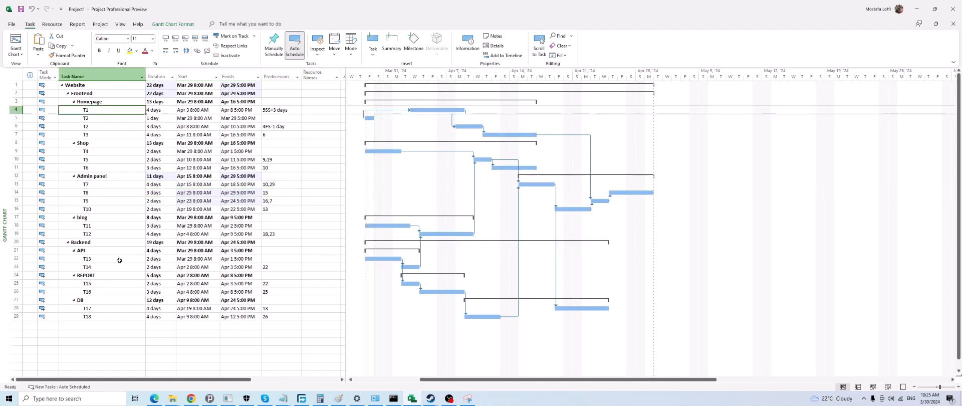
{"action": "right_click", "coordinate": [102, 187]}
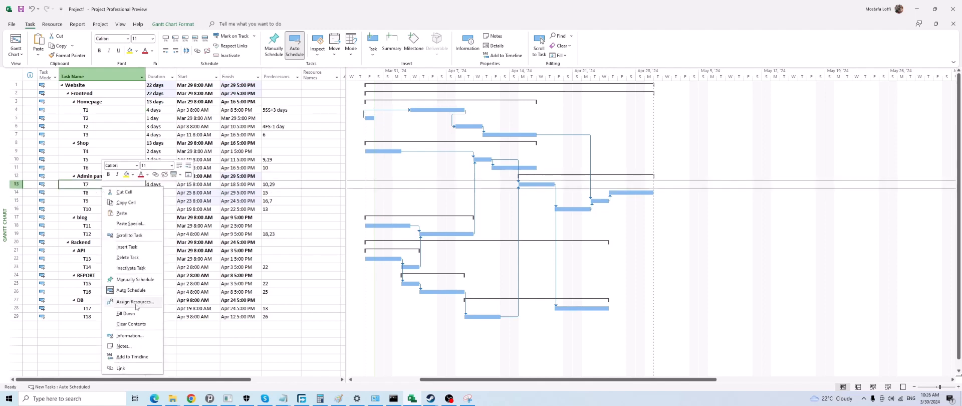
{"action": "left_click", "coordinate": [129, 336]}
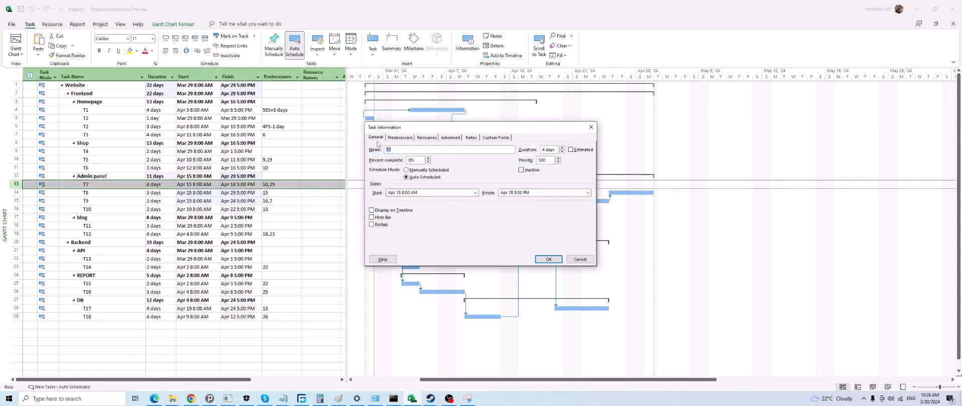
{"action": "left_click", "coordinate": [401, 149]}
{"action": "left_click", "coordinate": [548, 259]}
Add a task named t1 below T18, and check the Estimated option in its task information
{"action": "left_click", "coordinate": [105, 325]}
{"action": "type", "text": "t1"}
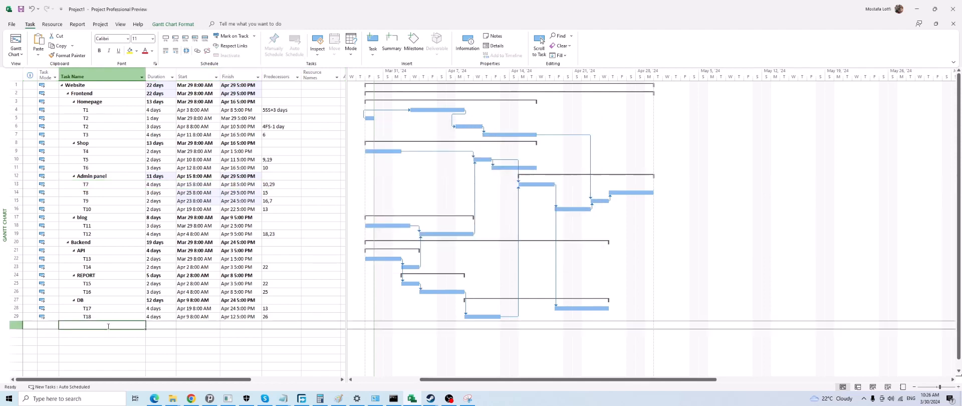
{"action": "key", "text": "Return"}
{"action": "left_click", "coordinate": [153, 325]}
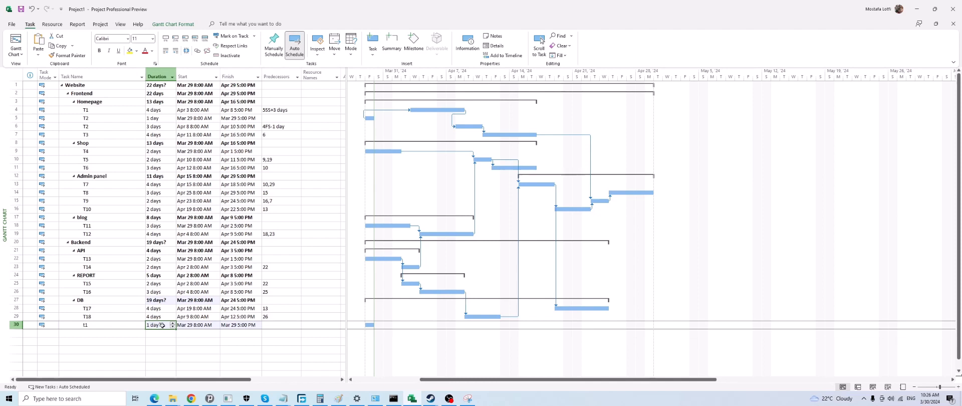
{"action": "double_click", "coordinate": [110, 325]}
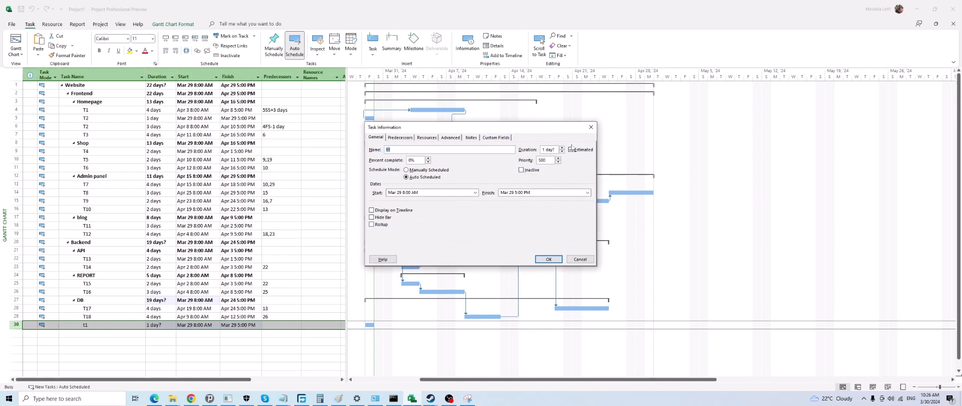
{"action": "left_click", "coordinate": [580, 259]}
Set t1's duration to 2 days, and recheck the Estimated option in its task information
{"action": "left_click", "coordinate": [161, 324]}
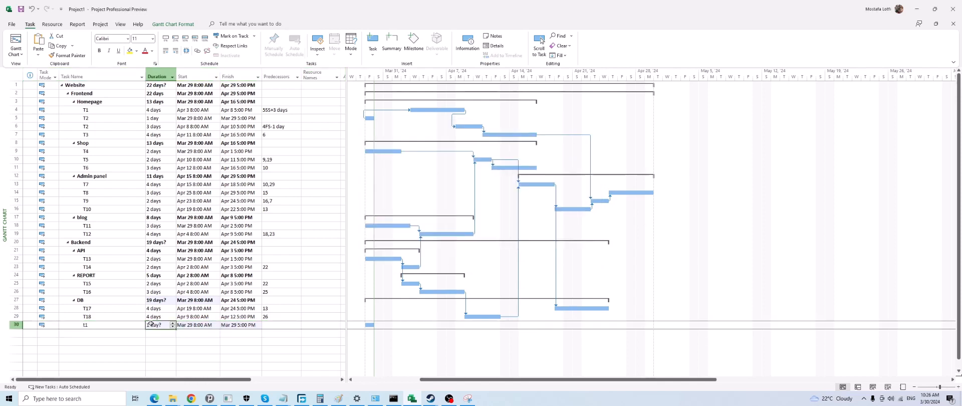
{"action": "type", "text": "2"}
{"action": "key", "text": "Return"}
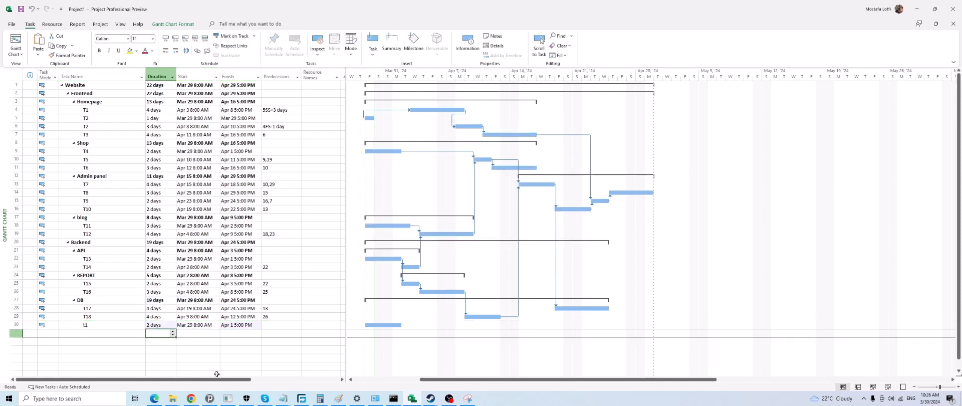
{"action": "double_click", "coordinate": [104, 325]}
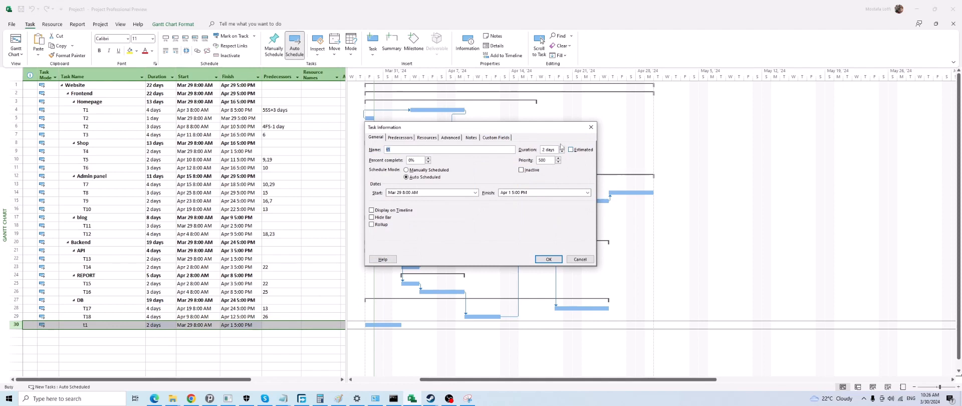
{"action": "left_click", "coordinate": [591, 127]}
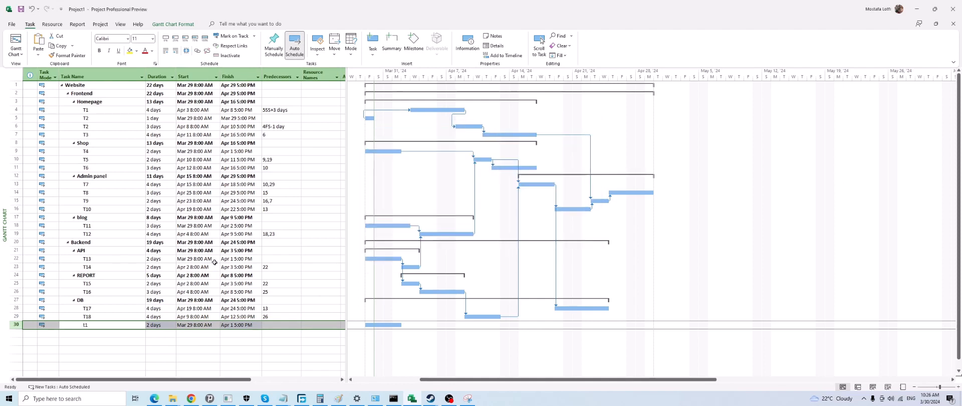
Delete task t1 from the row below T18
{"action": "left_click", "coordinate": [156, 324]}
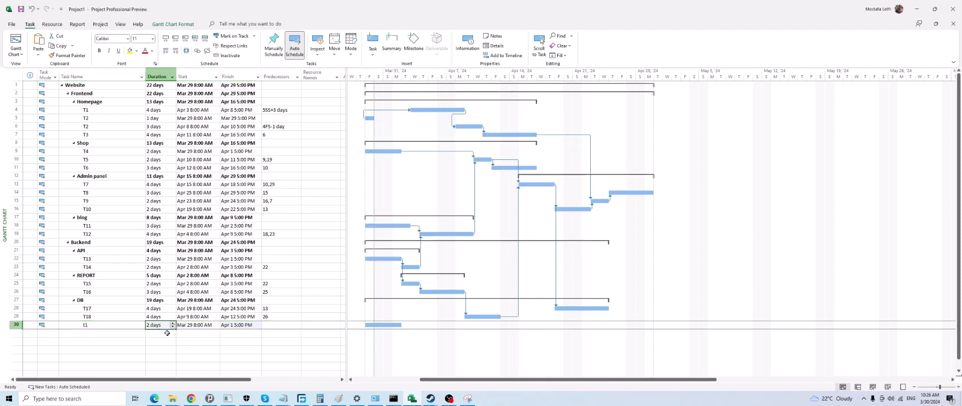
{"action": "left_click", "coordinate": [17, 324]}
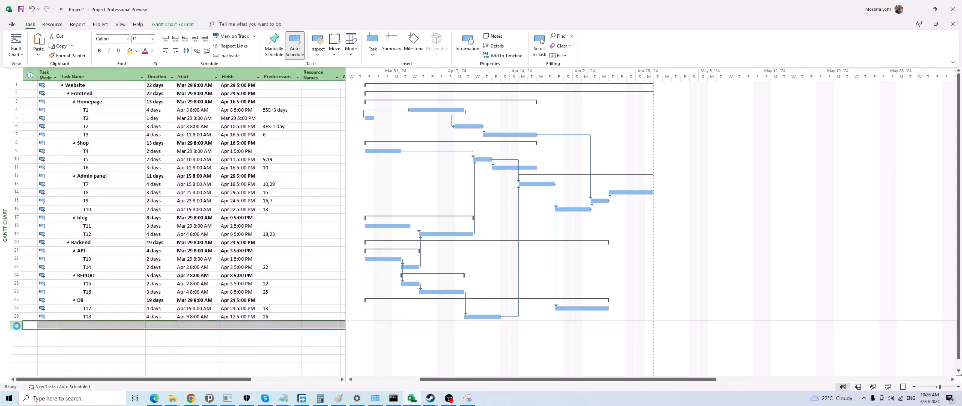
{"action": "key", "text": "Delete"}
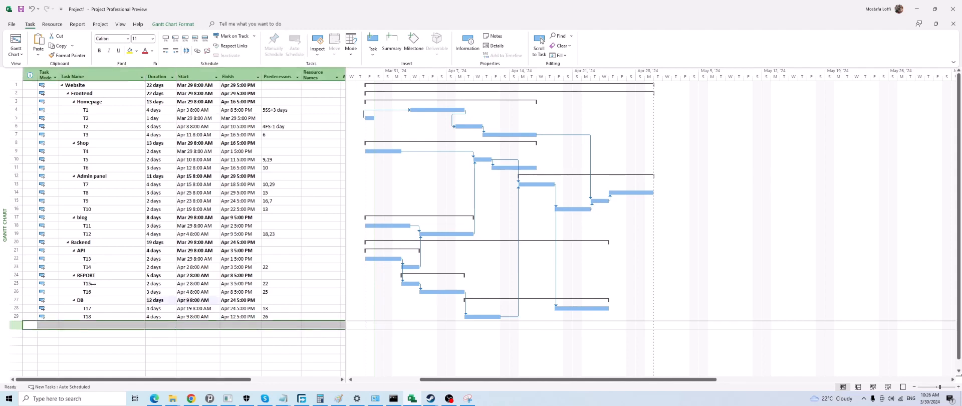
Mark T8's duration under Admin panel as estimated in its task information
{"action": "double_click", "coordinate": [162, 194]}
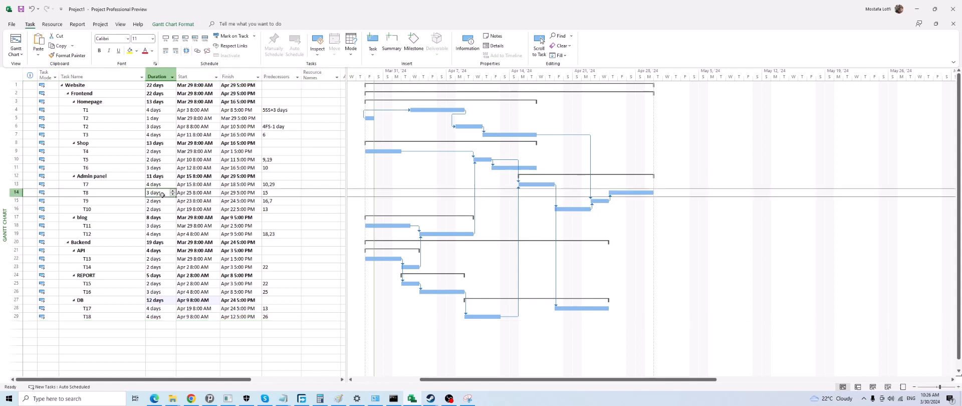
{"action": "left_click", "coordinate": [576, 151]}
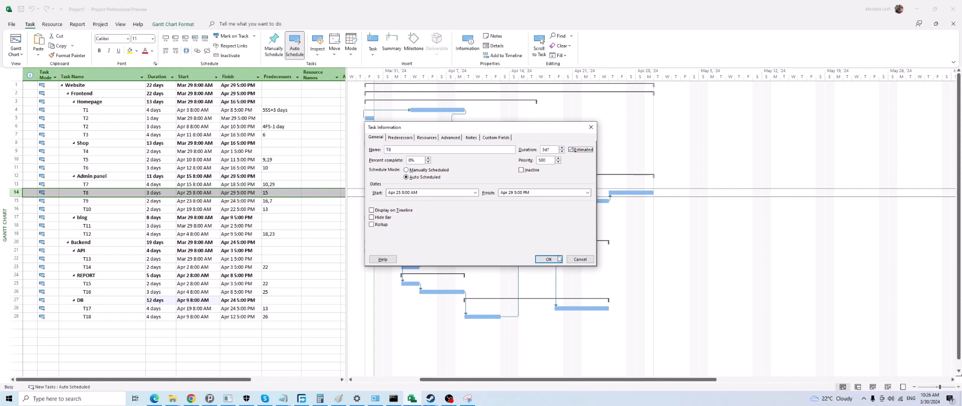
{"action": "left_click", "coordinate": [549, 259]}
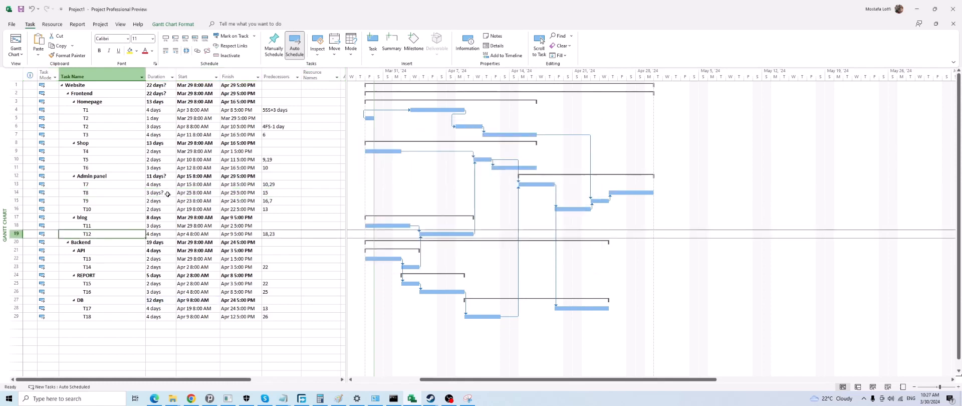
Clear the Estimated option in T8's task information
{"action": "double_click", "coordinate": [168, 194]}
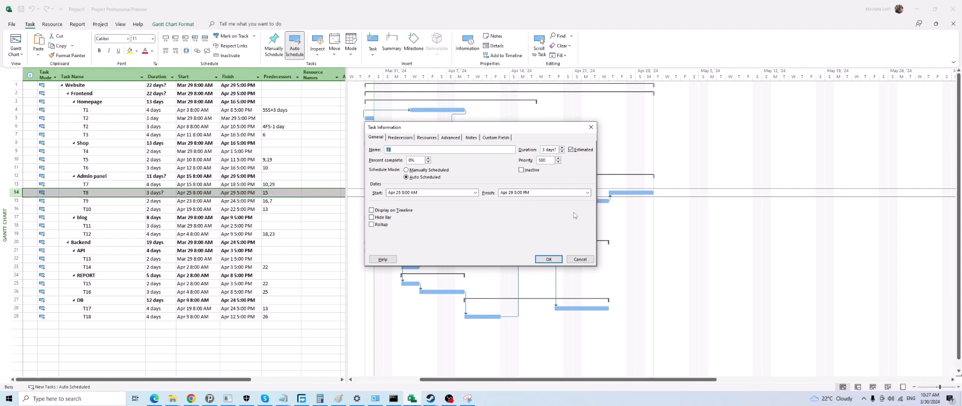
{"action": "left_click", "coordinate": [576, 149]}
{"action": "left_click", "coordinate": [549, 259]}
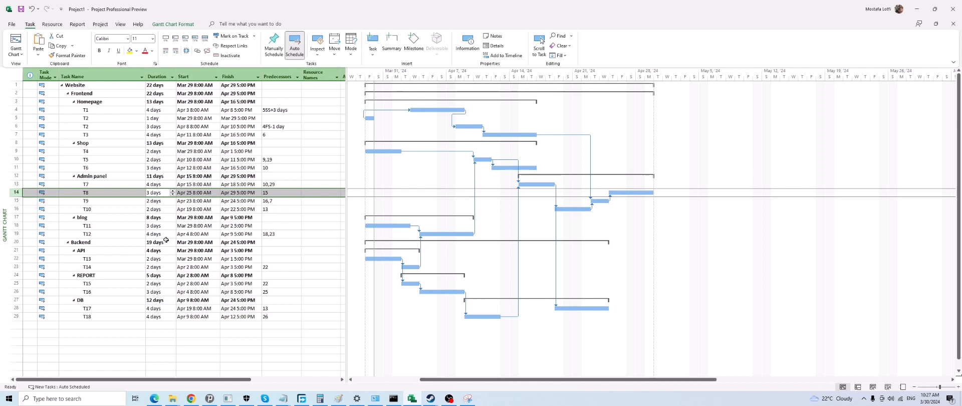
Set T8 to inactive in its task information, and undo the change
{"action": "double_click", "coordinate": [159, 193]}
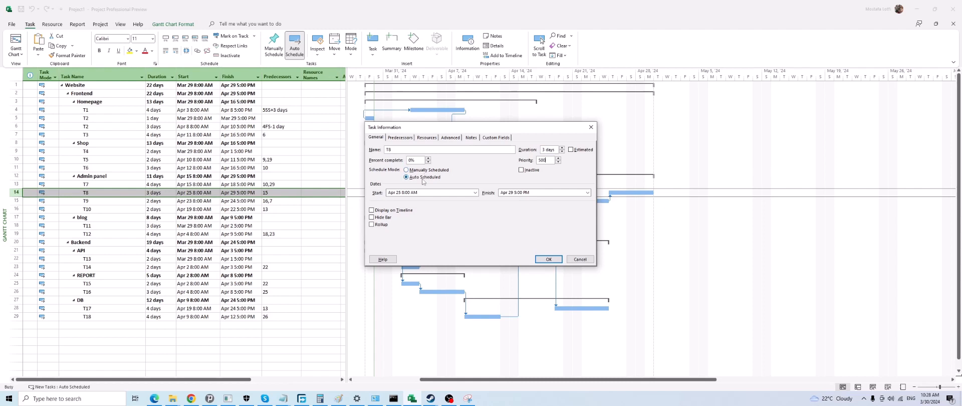
{"action": "left_click", "coordinate": [520, 169]}
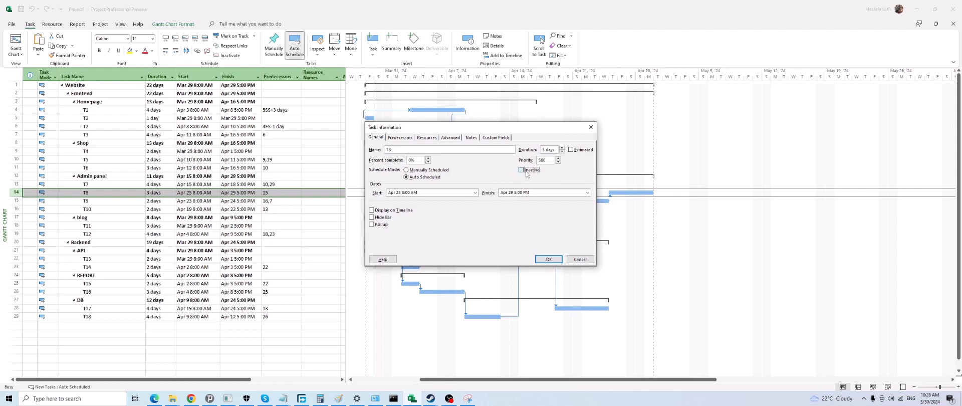
{"action": "left_click", "coordinate": [548, 259]}
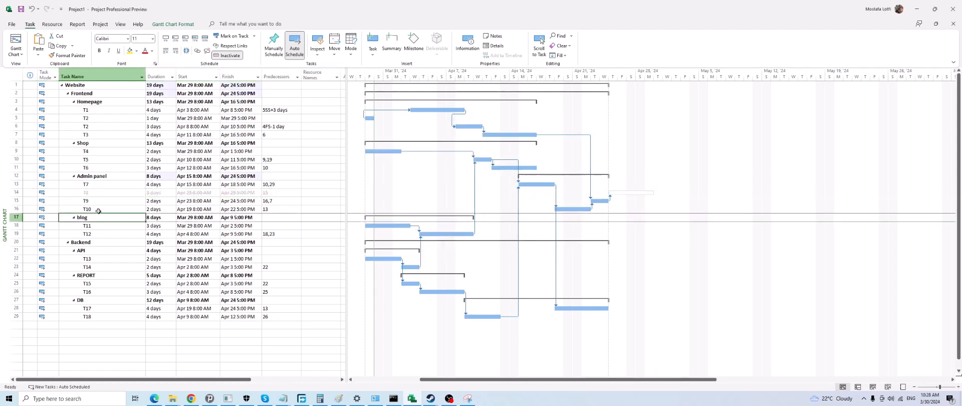
{"action": "left_click", "coordinate": [111, 192]}
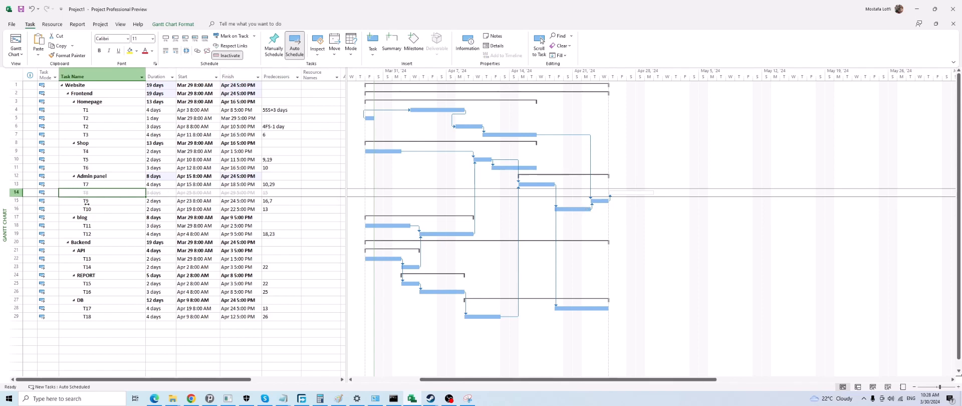
{"action": "key", "text": "ctrl+z"}
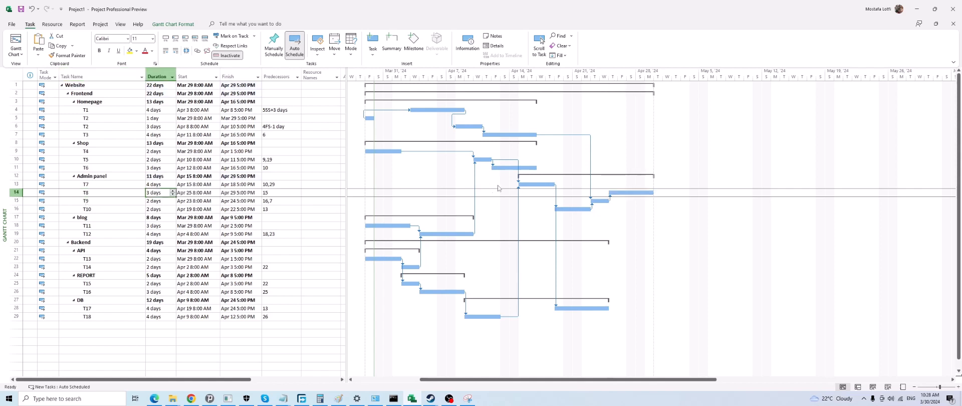
Inactivate task T10 under Admin panel, and reactivate it
{"action": "left_click", "coordinate": [502, 134]}
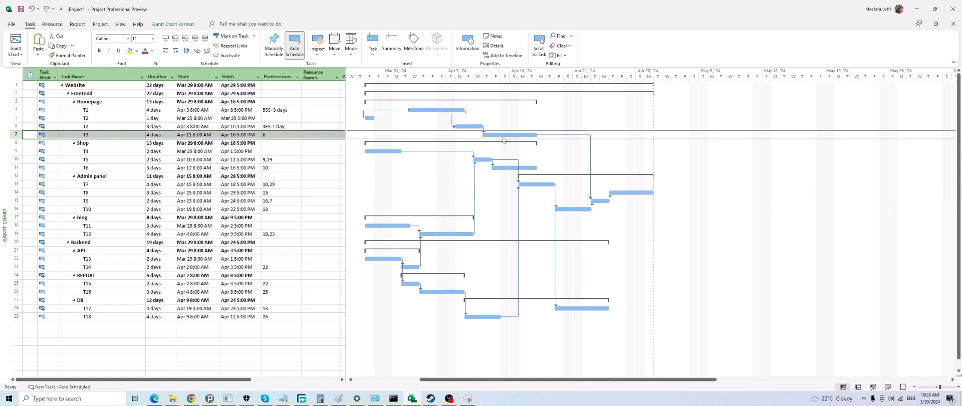
{"action": "left_click", "coordinate": [572, 208]}
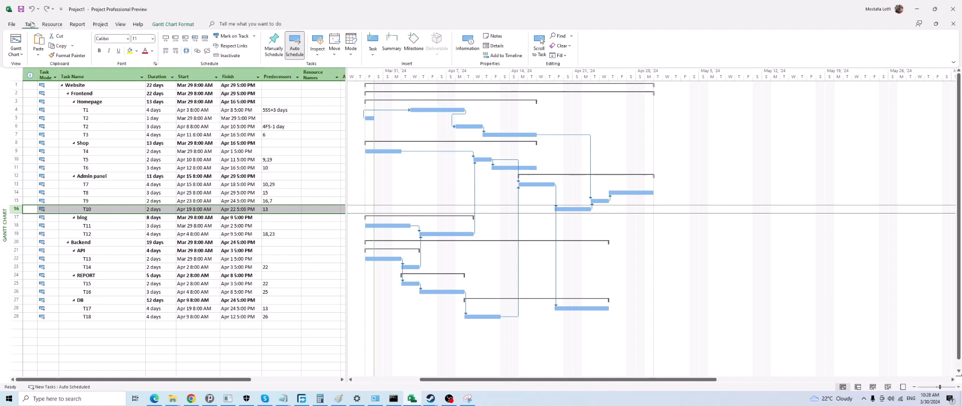
{"action": "left_click", "coordinate": [222, 55]}
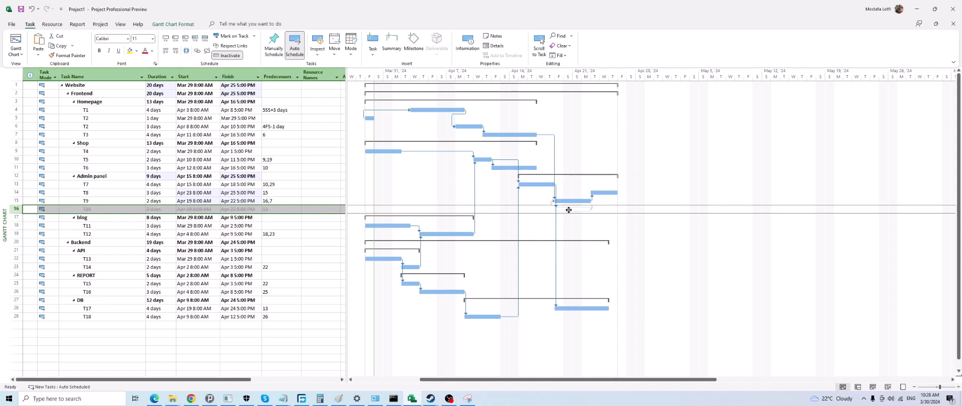
{"action": "left_click", "coordinate": [228, 55]}
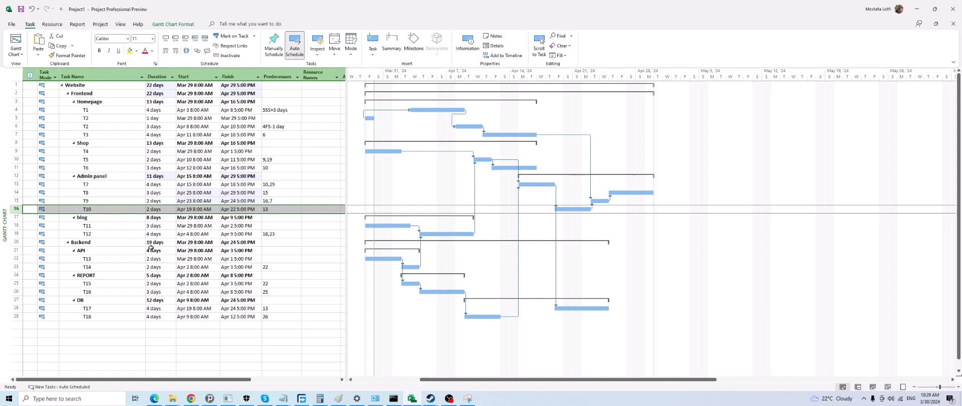
View the general task information of T10 under Admin panel
{"action": "left_click", "coordinate": [118, 210]}
{"action": "double_click", "coordinate": [117, 210]}
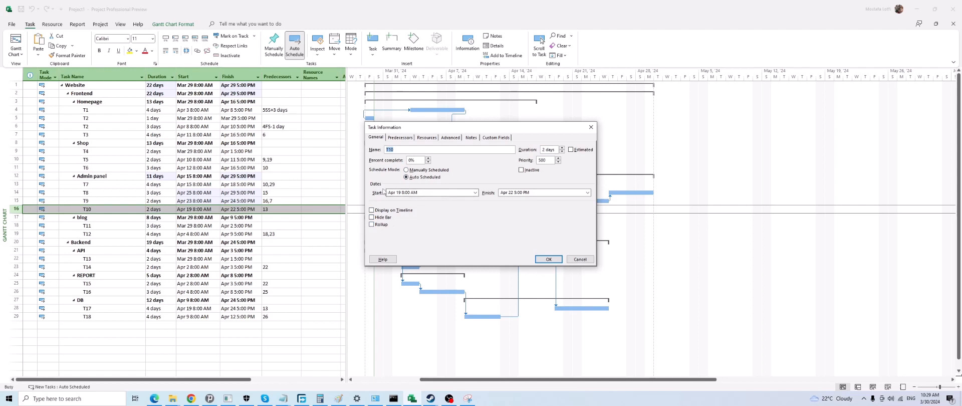
{"action": "left_click", "coordinate": [578, 259]}
Examine the Start and Finish columns, including the dates of the tasks under Homepage
{"action": "left_click", "coordinate": [252, 167]}
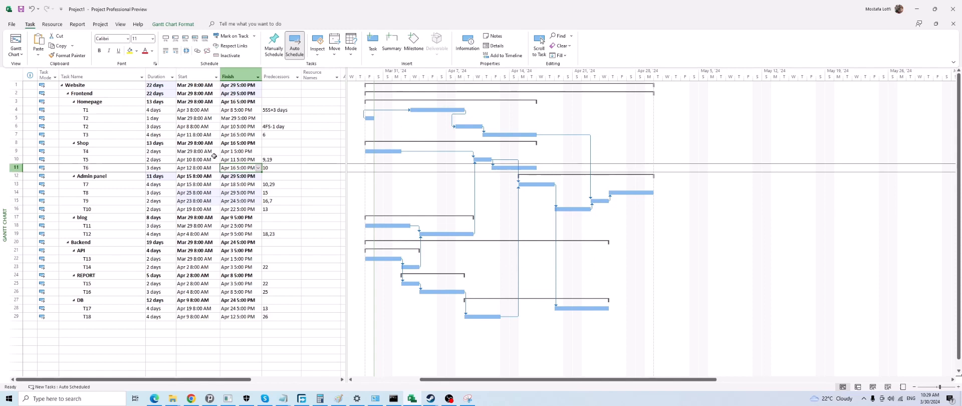
{"action": "left_click", "coordinate": [205, 109]}
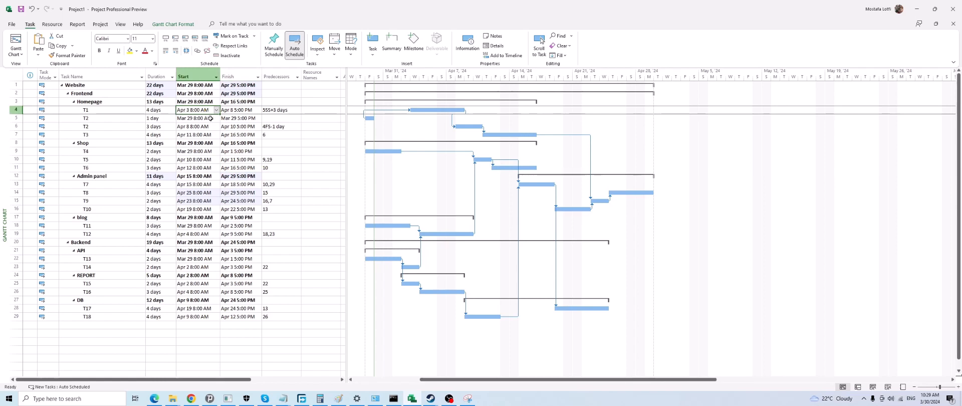
{"action": "left_click", "coordinate": [206, 127]}
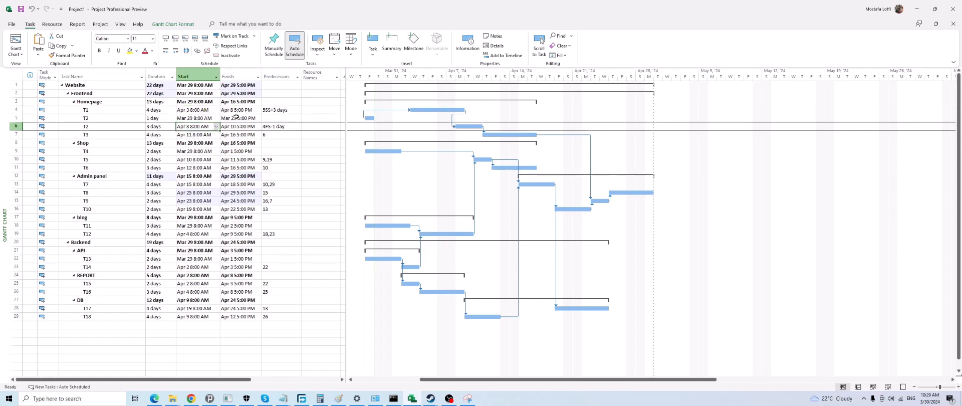
{"action": "left_click", "coordinate": [241, 76]}
{"action": "left_click", "coordinate": [200, 77]}
{"action": "left_click", "coordinate": [238, 77]}
{"action": "left_click", "coordinate": [199, 78]}
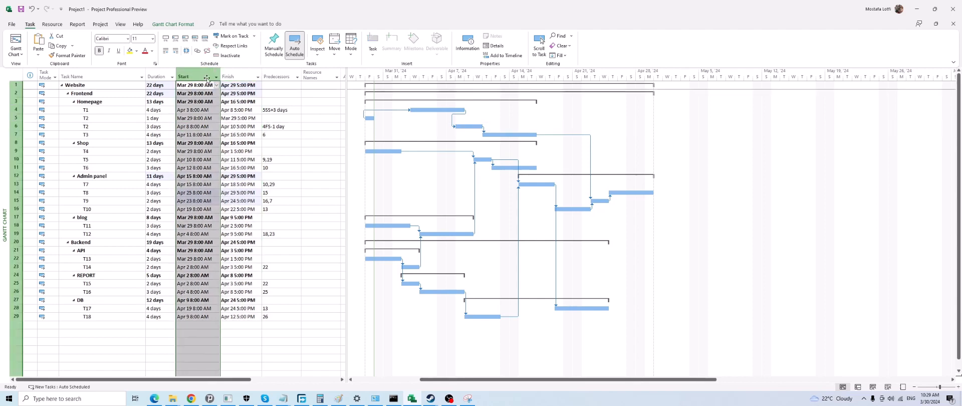
{"action": "left_click", "coordinate": [239, 77]}
{"action": "left_click", "coordinate": [200, 77]}
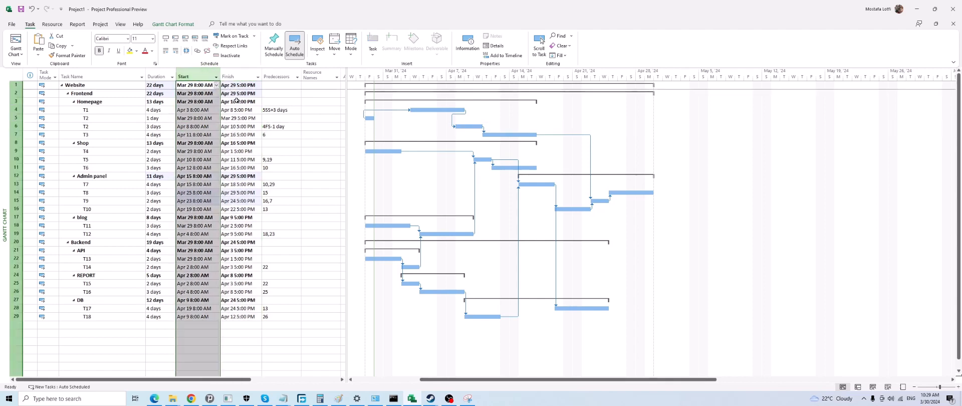
{"action": "left_click", "coordinate": [130, 120]}
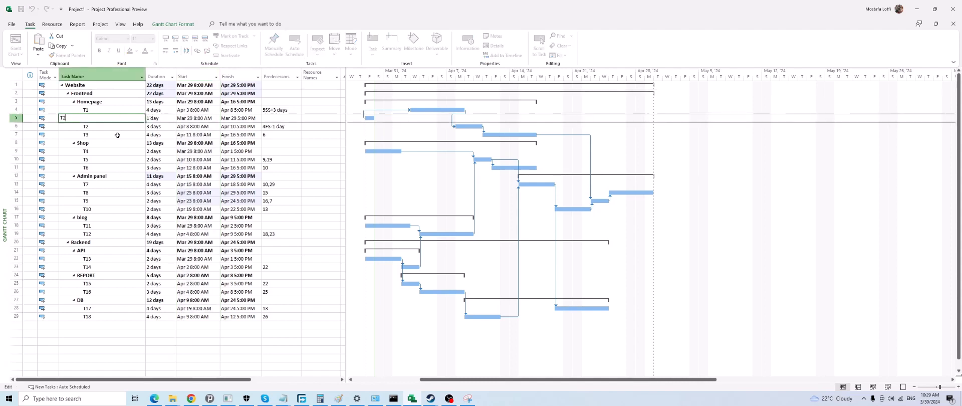
{"action": "left_click", "coordinate": [149, 133]}
{"action": "left_click", "coordinate": [199, 112]}
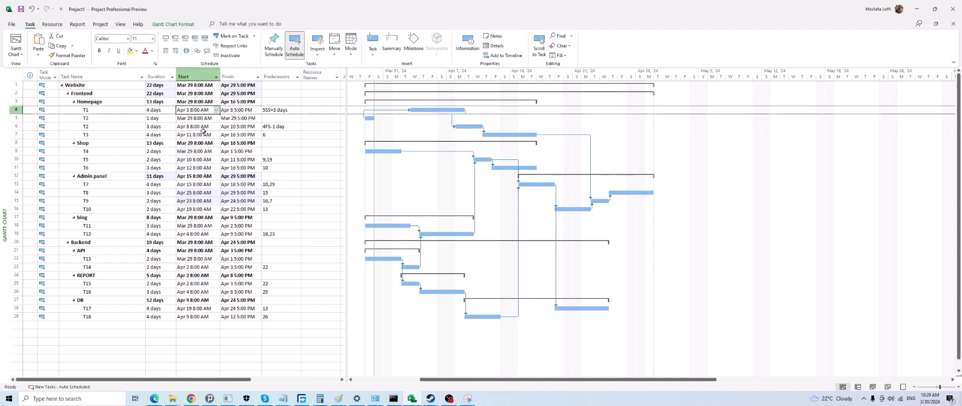
{"action": "left_click", "coordinate": [236, 109]}
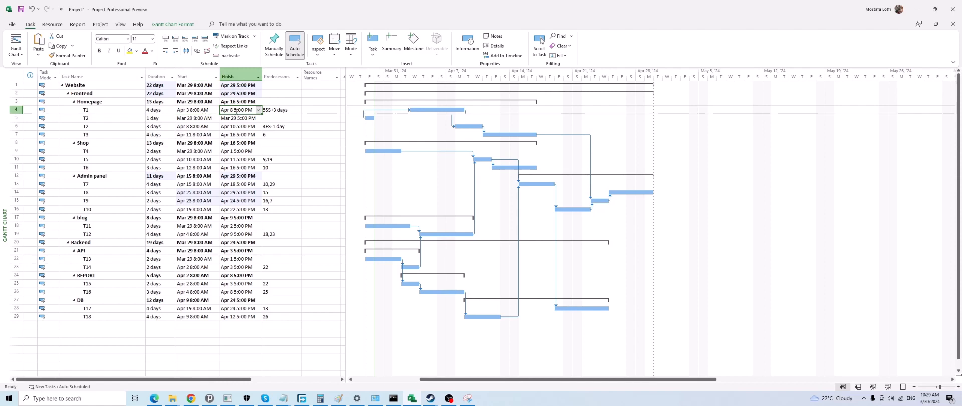
{"action": "left_click", "coordinate": [195, 119]}
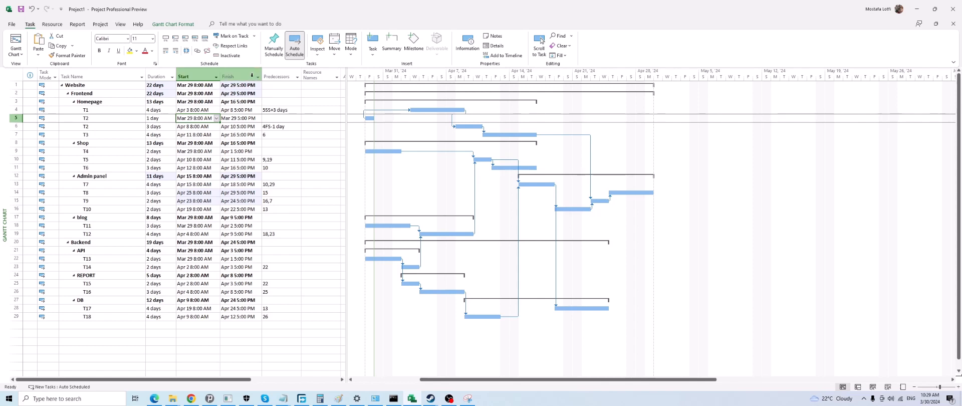
{"action": "left_click", "coordinate": [216, 119]}
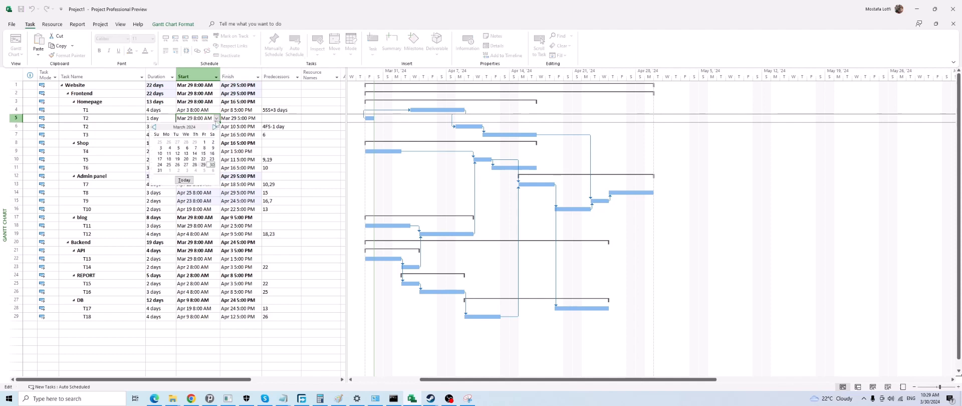
{"action": "left_click", "coordinate": [212, 159]}
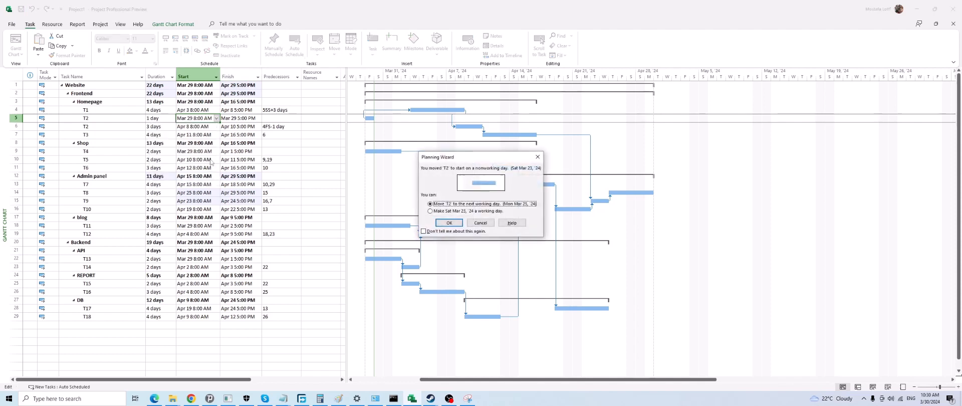
{"action": "left_click", "coordinate": [488, 223]}
Set the start date of T17 under DB to April 22, 2024
{"action": "left_click", "coordinate": [583, 308]}
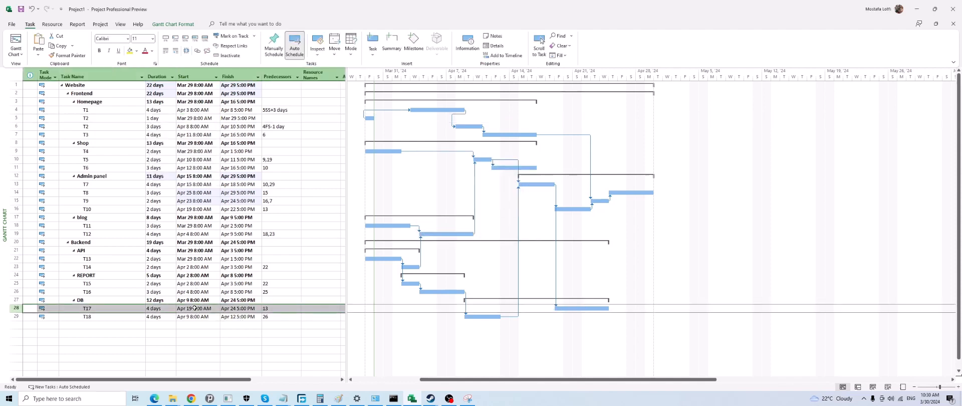
{"action": "left_click", "coordinate": [194, 308]}
{"action": "left_click", "coordinate": [216, 308]}
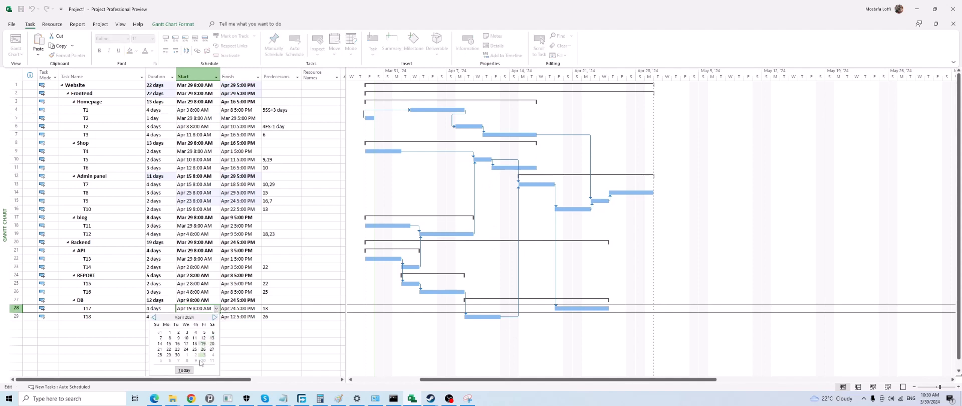
{"action": "left_click", "coordinate": [169, 349]}
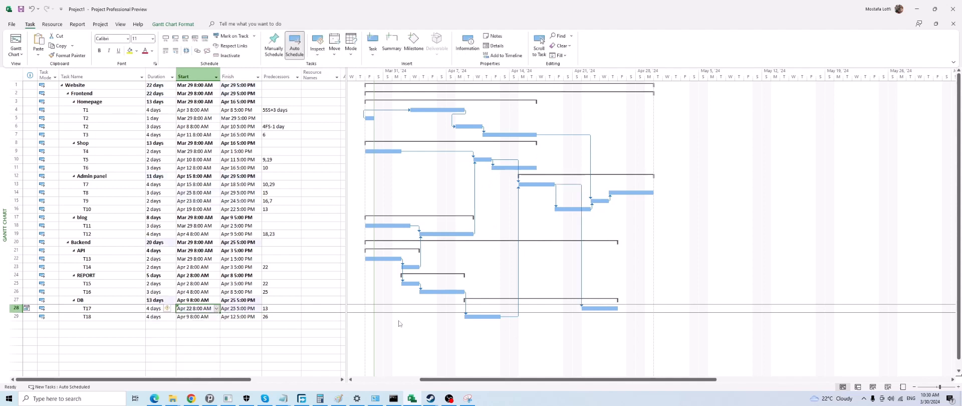
{"action": "left_click", "coordinate": [217, 308]}
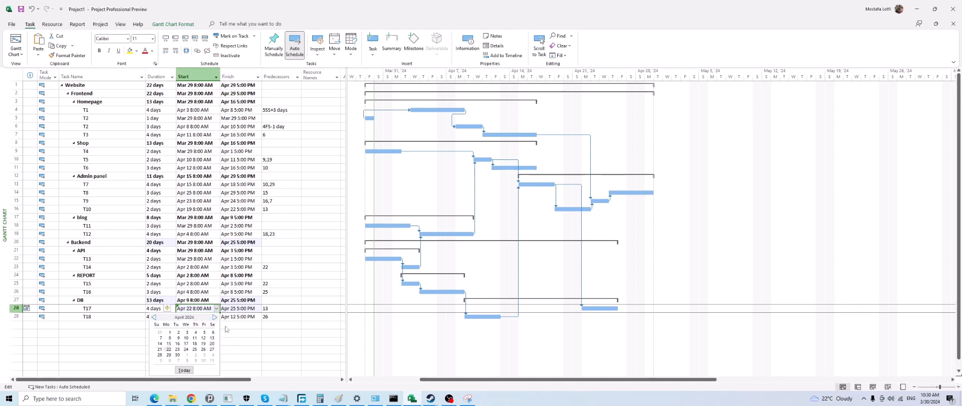
{"action": "left_click", "coordinate": [226, 329]}
{"action": "left_click", "coordinate": [235, 324]}
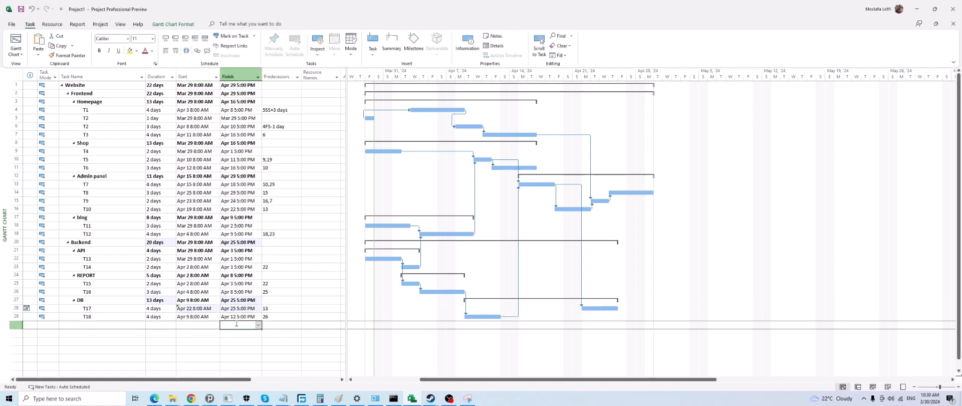
Examine the constraint indicator, start date and general task information of T17 under DB
{"action": "left_click", "coordinate": [206, 310]}
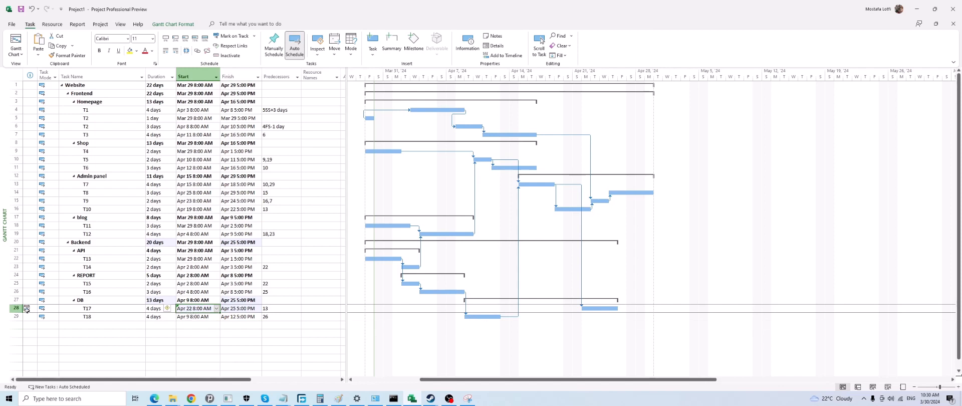
{"action": "left_click", "coordinate": [30, 309]}
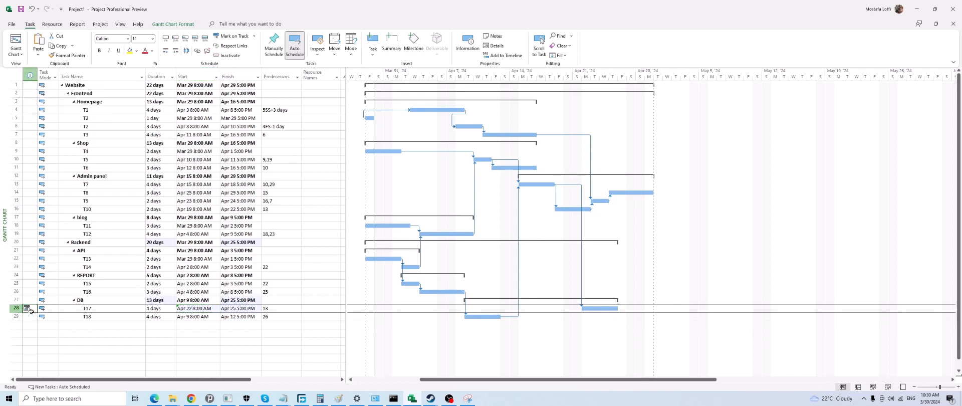
{"action": "mouse_move", "coordinate": [25, 308]}
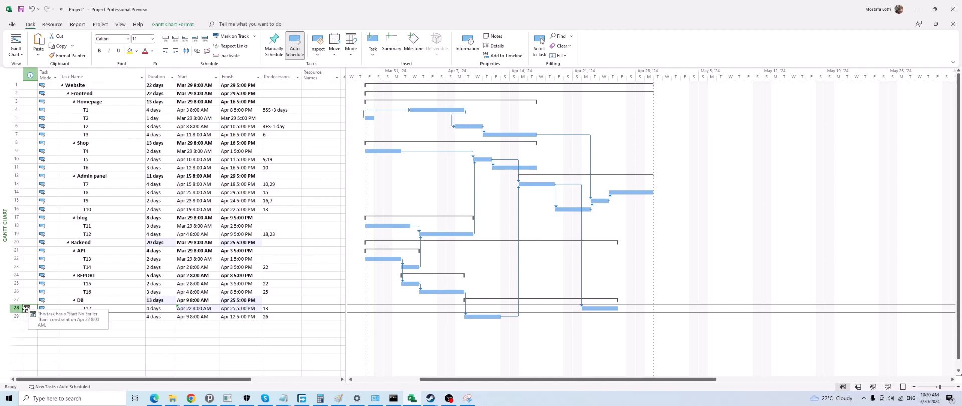
{"action": "key", "text": "Right"}
{"action": "key", "text": "Right"}
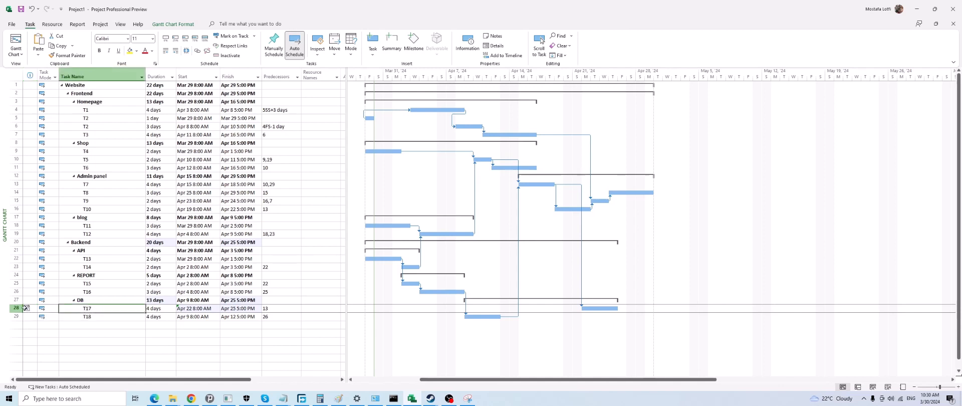
{"action": "double_click", "coordinate": [25, 308]}
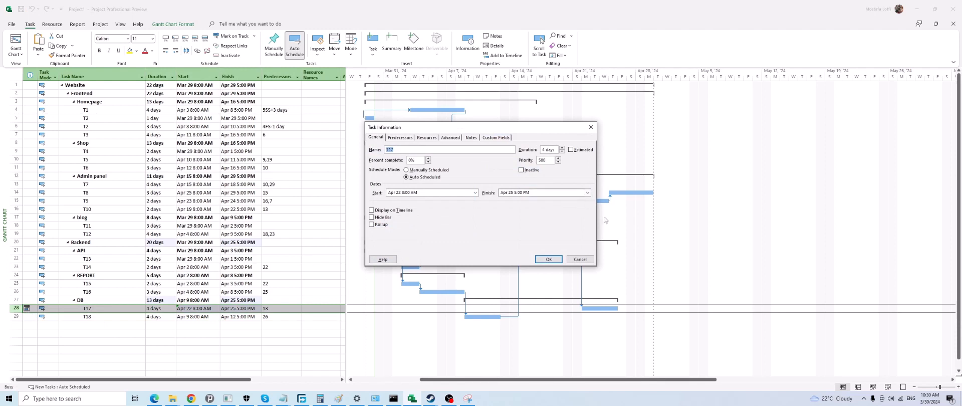
{"action": "key", "text": "Escape"}
{"action": "mouse_move", "coordinate": [26, 308]}
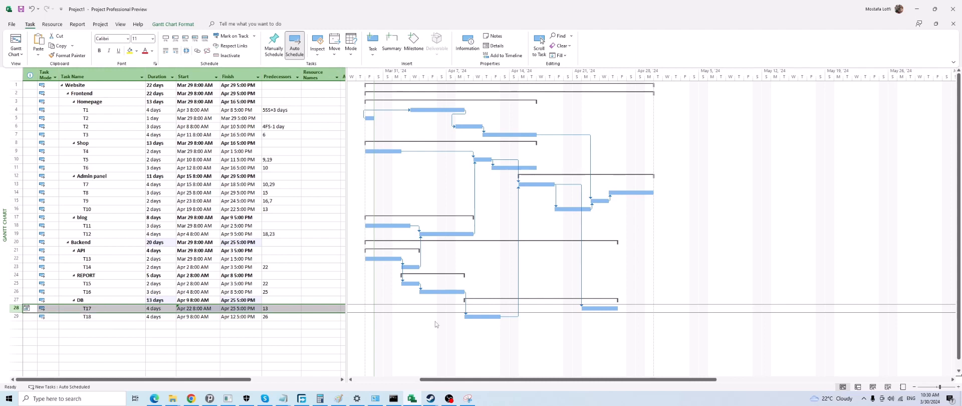
{"action": "left_click", "coordinate": [194, 308]}
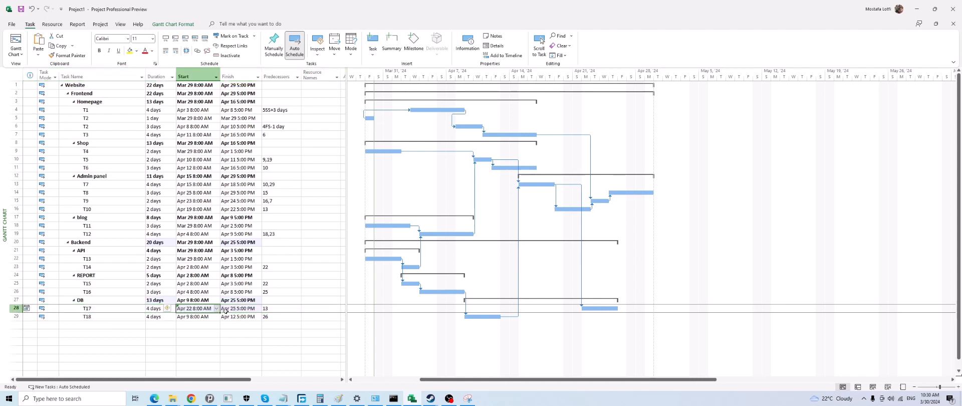
Move T17's Gantt bar to start on April 29, and move it back to start on April 22
{"action": "left_click", "coordinate": [589, 308]}
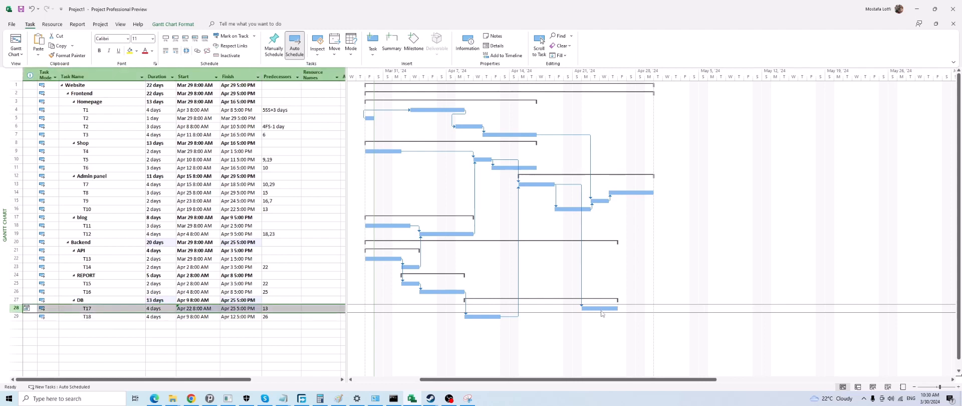
{"action": "left_click_drag", "start_coordinate": [602, 309], "coordinate": [651, 308]}
{"action": "double_click", "coordinate": [605, 309]}
{"action": "left_click", "coordinate": [566, 254]}
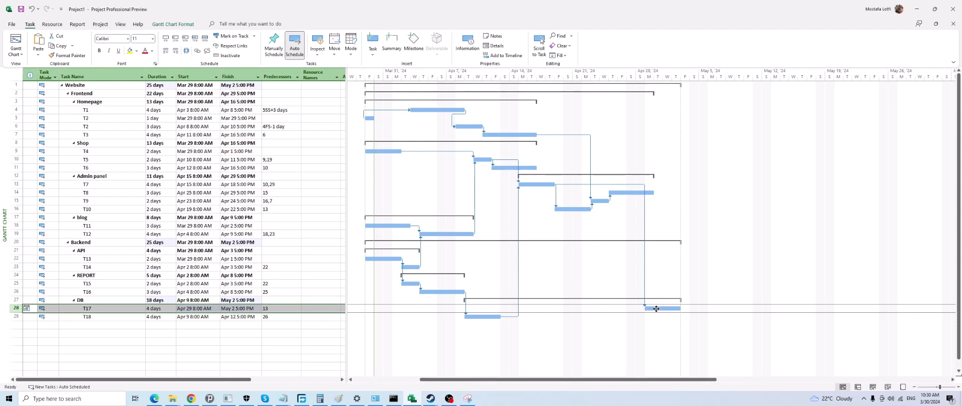
{"action": "left_click_drag", "start_coordinate": [653, 308], "coordinate": [592, 312]}
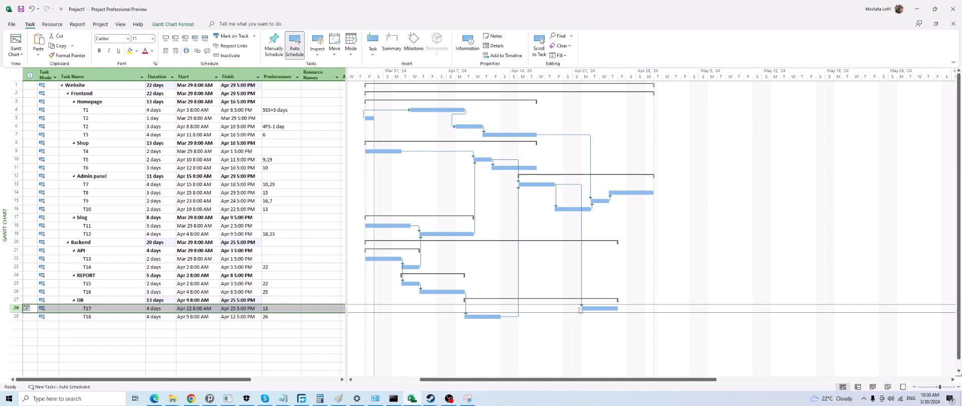
{"action": "mouse_move", "coordinate": [597, 309]}
{"action": "left_mouse_down"}
{"action": "mouse_move", "coordinate": [603, 275]}
{"action": "mouse_move", "coordinate": [600, 310]}
{"action": "left_mouse_up"}
Review T17's general task information and its advanced constraint type and constraint date
{"action": "double_click", "coordinate": [103, 308]}
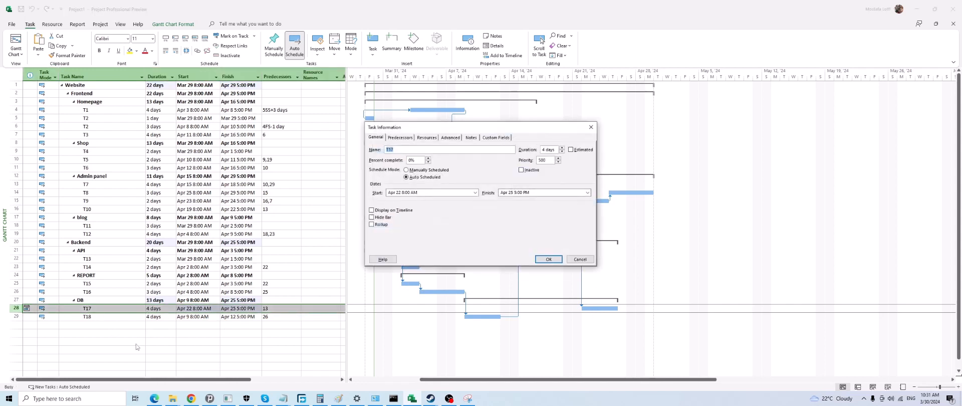
{"action": "left_click", "coordinate": [579, 259]}
{"action": "left_click", "coordinate": [189, 308]}
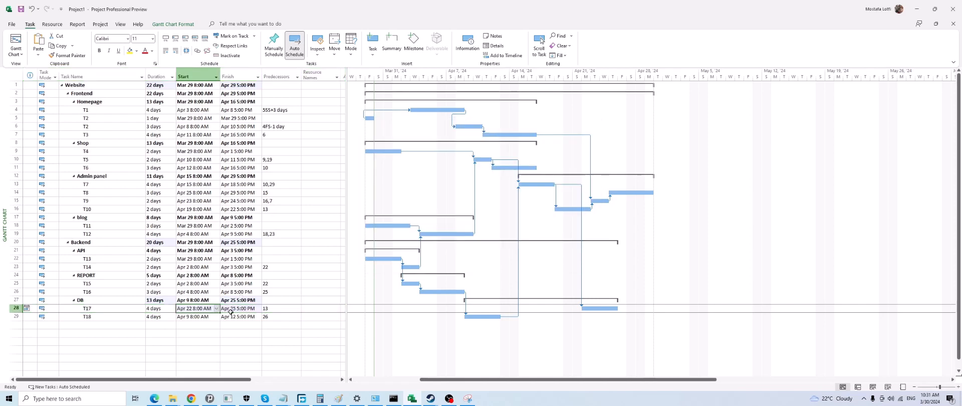
{"action": "double_click", "coordinate": [113, 308]}
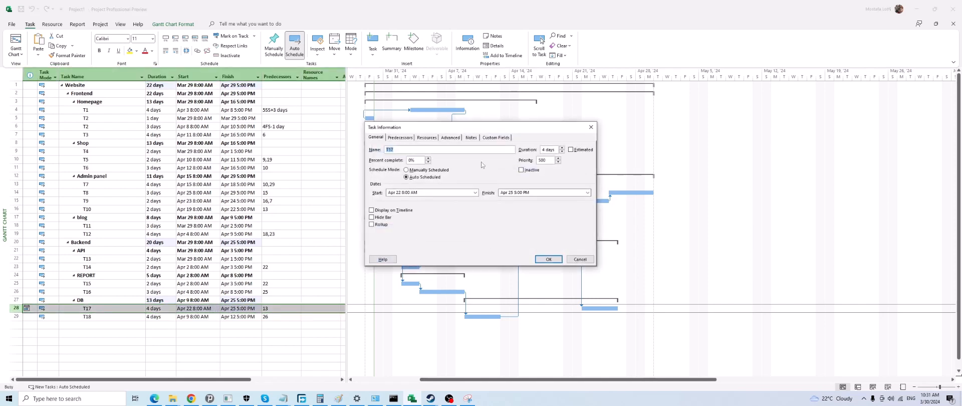
{"action": "left_click", "coordinate": [450, 137]}
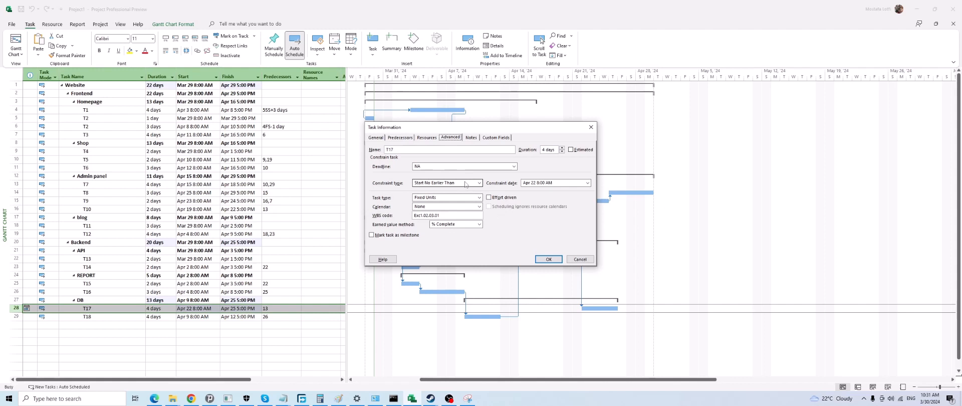
{"action": "left_click", "coordinate": [559, 259]}
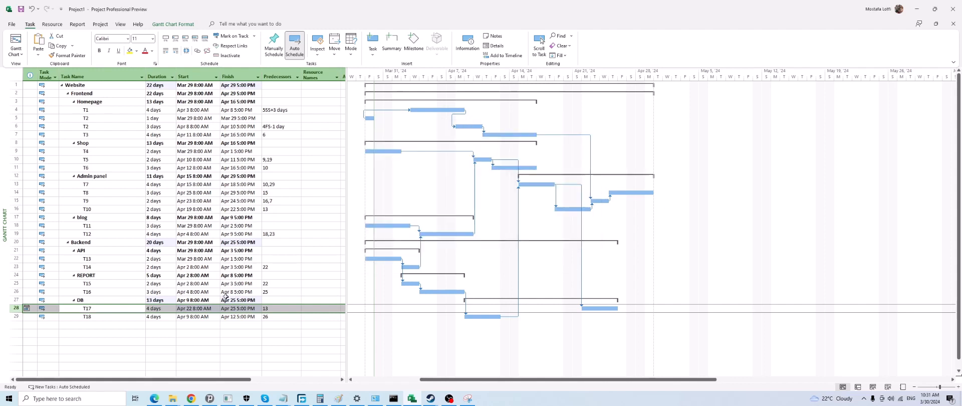
{"action": "left_click", "coordinate": [206, 308]}
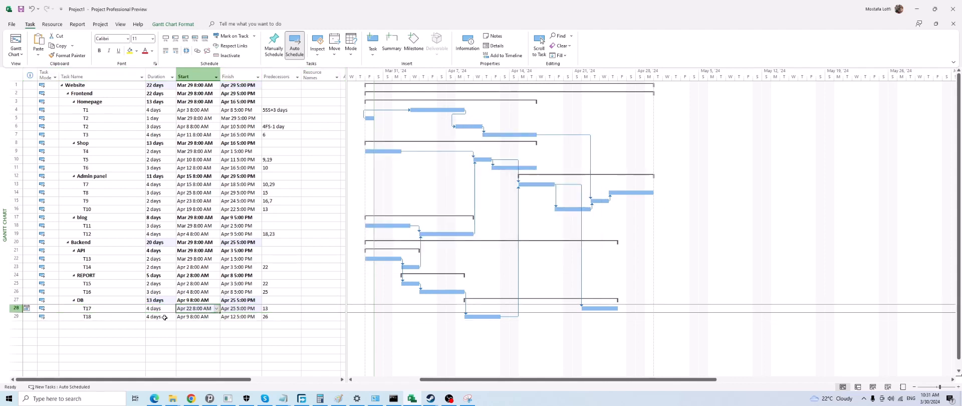
Change T17's constraint type to As Soon As Possible
{"action": "double_click", "coordinate": [116, 310]}
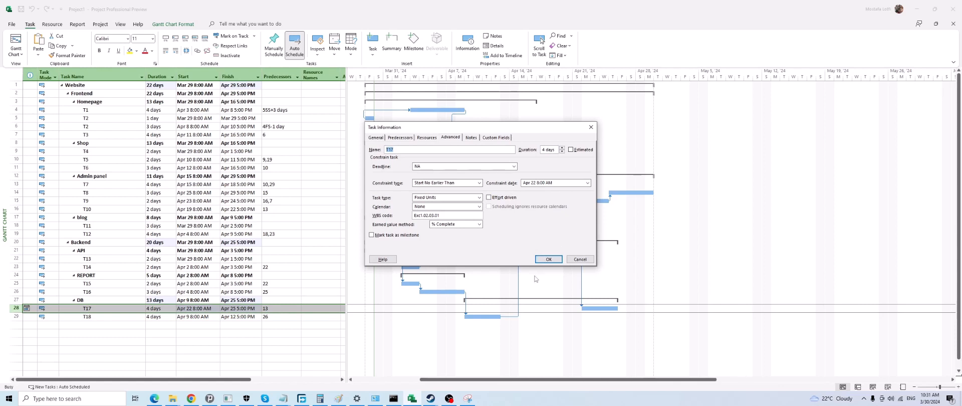
{"action": "left_click", "coordinate": [451, 183]}
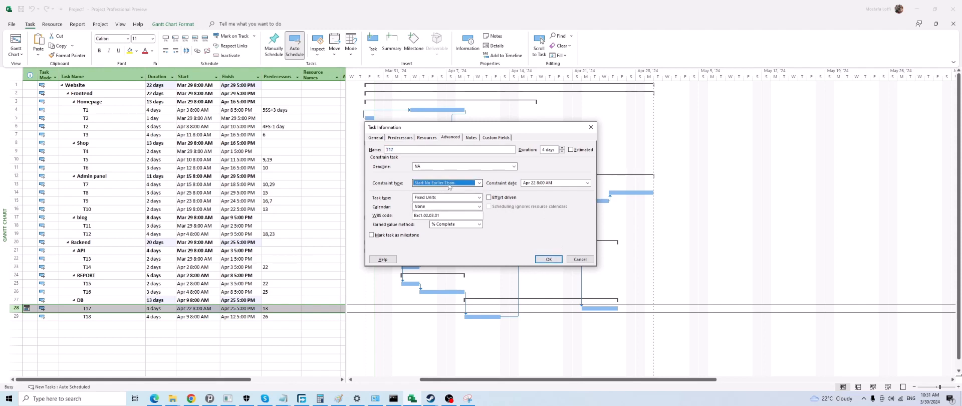
{"action": "left_click", "coordinate": [451, 183]}
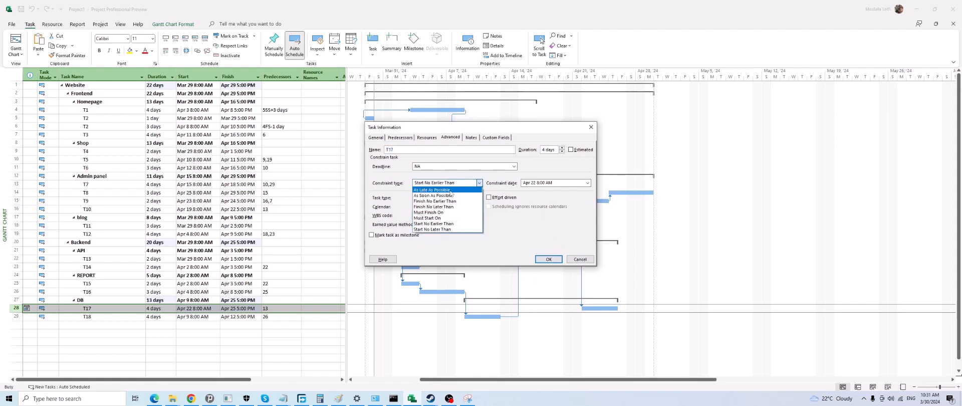
{"action": "left_click", "coordinate": [451, 191]}
{"action": "left_click", "coordinate": [541, 260]}
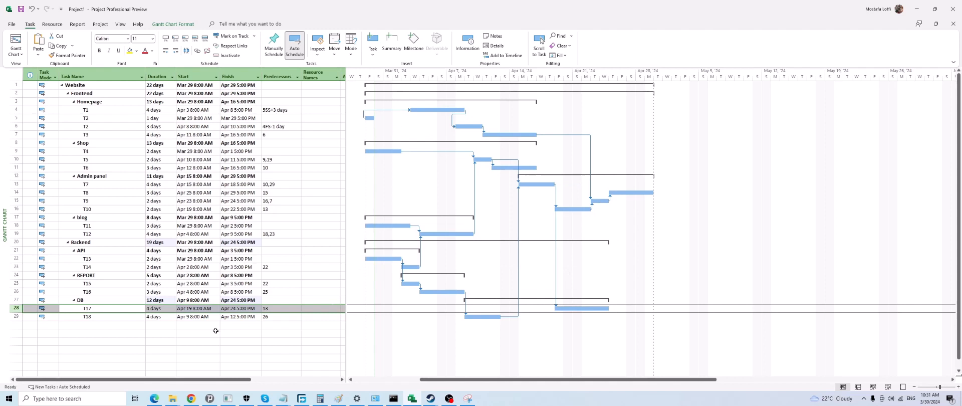
Examine the available constraint types for T17, along with its general, predecessor, resource and advanced task information
{"action": "left_click", "coordinate": [239, 308]}
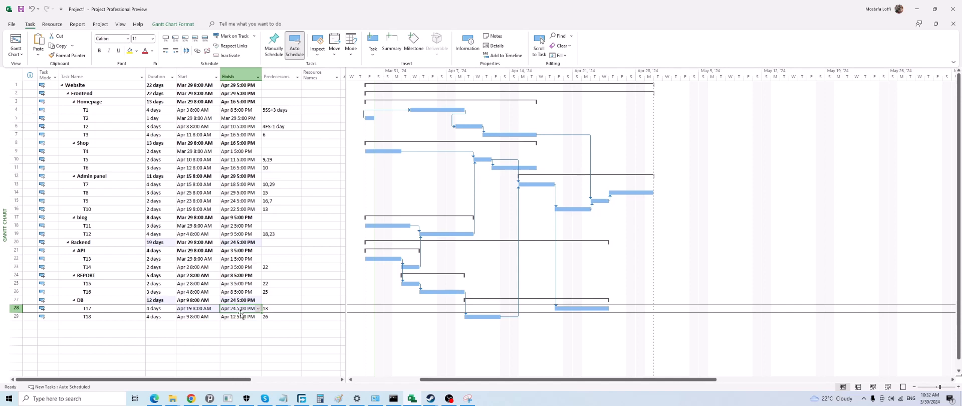
{"action": "double_click", "coordinate": [106, 309]}
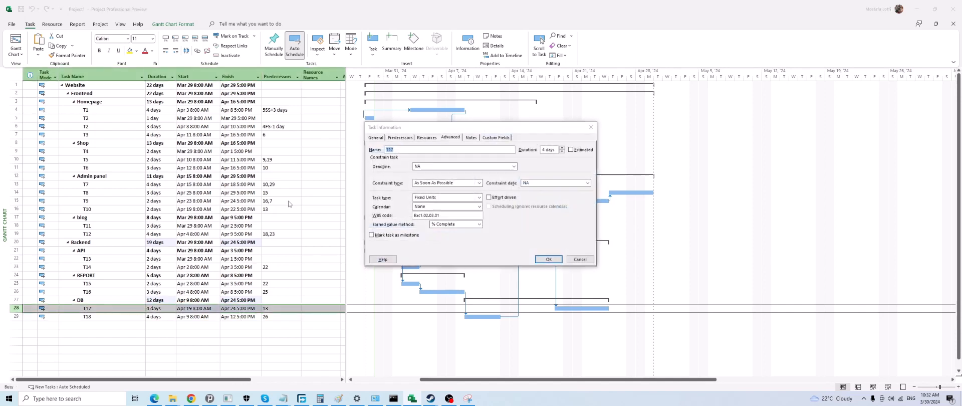
{"action": "left_click", "coordinate": [430, 183]}
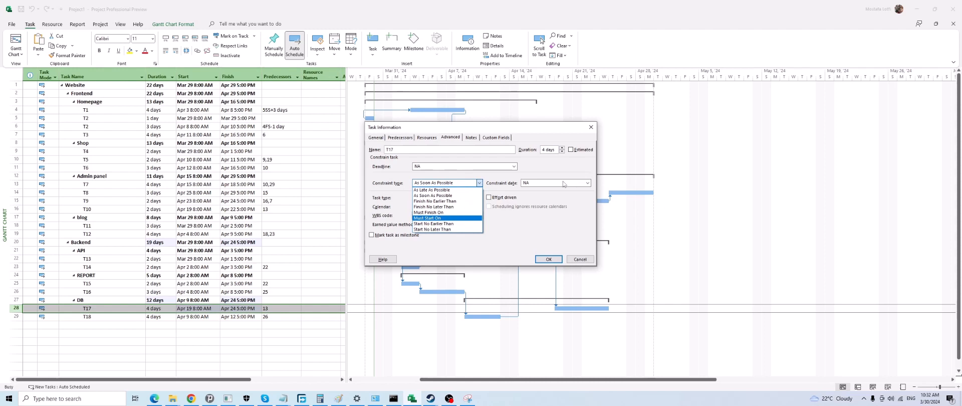
{"action": "left_click", "coordinate": [573, 249]}
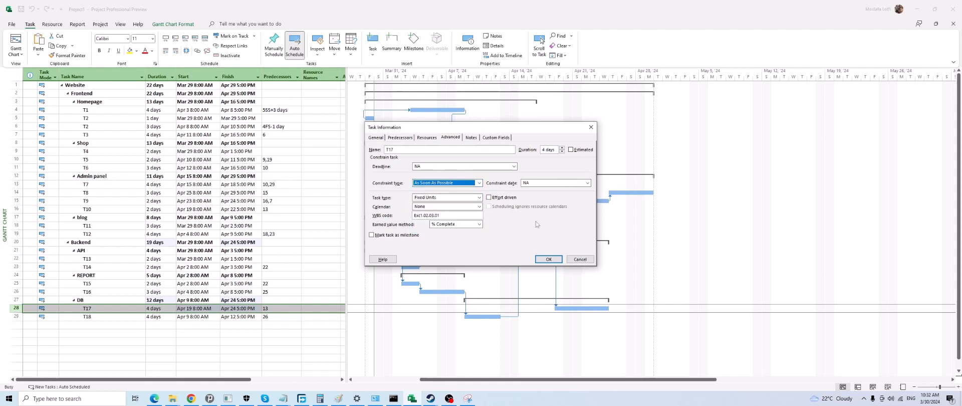
{"action": "left_click", "coordinate": [379, 137]}
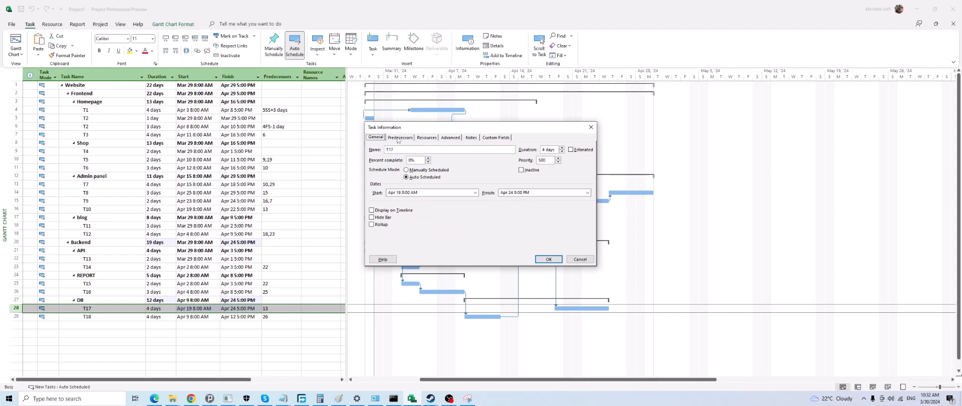
{"action": "left_click", "coordinate": [399, 138]}
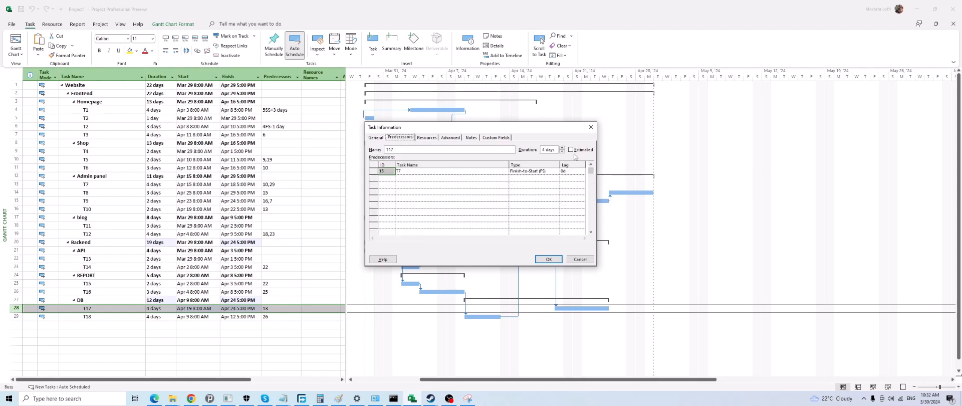
{"action": "left_click", "coordinate": [433, 140]}
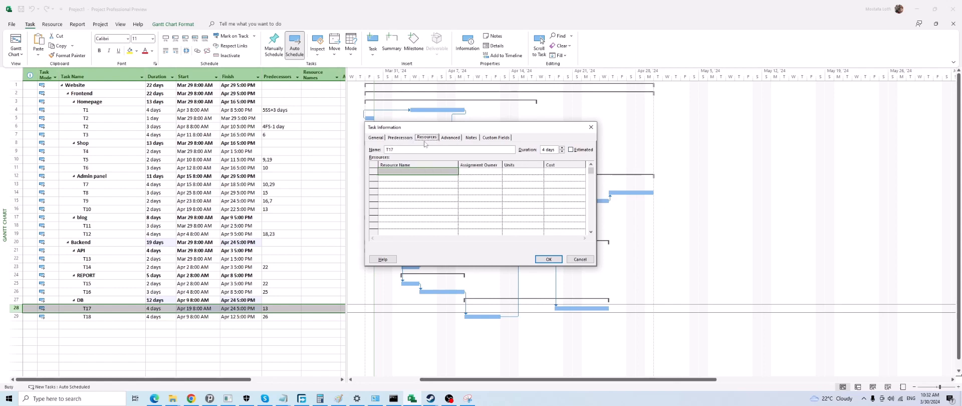
{"action": "left_click", "coordinate": [452, 138]}
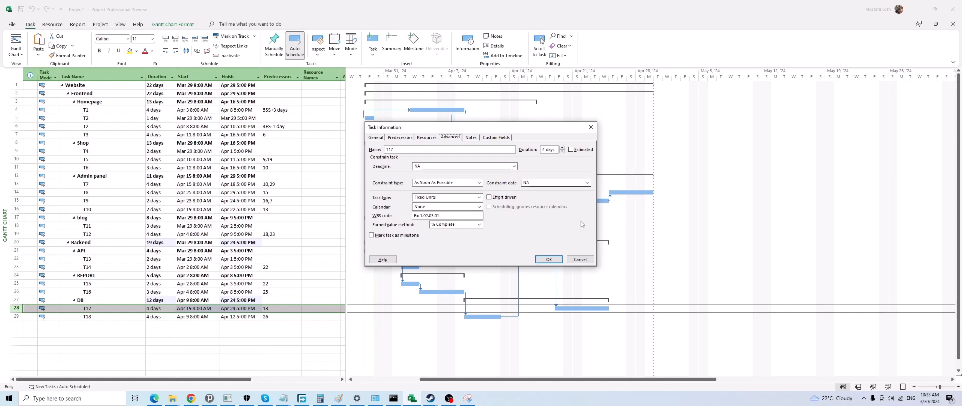
{"action": "left_click", "coordinate": [579, 259]}
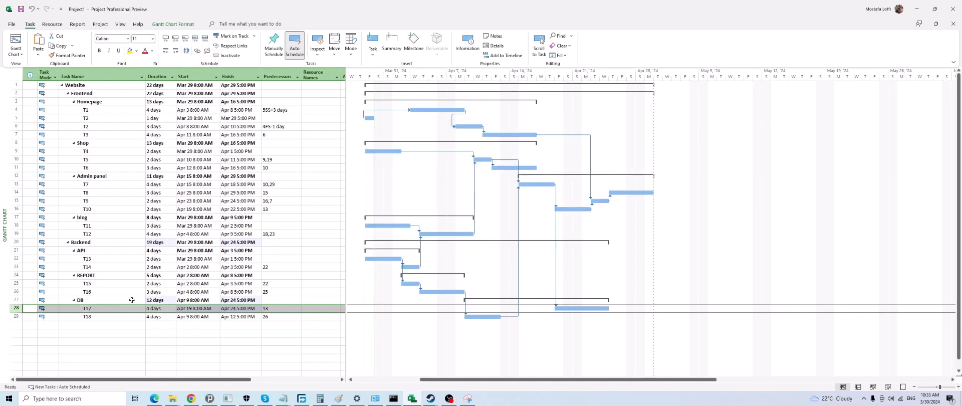
Set T17's deadline to April 26, 2024, and move its Gantt bar to start on April 24
{"action": "double_click", "coordinate": [119, 309]}
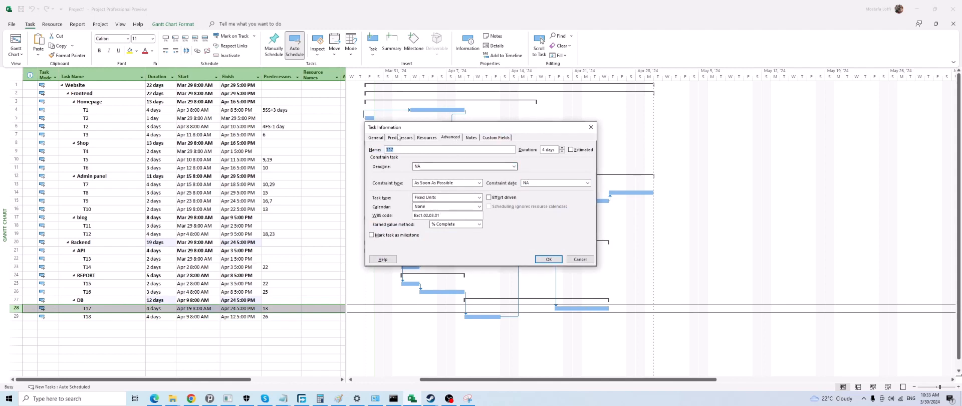
{"action": "left_click", "coordinate": [377, 137]}
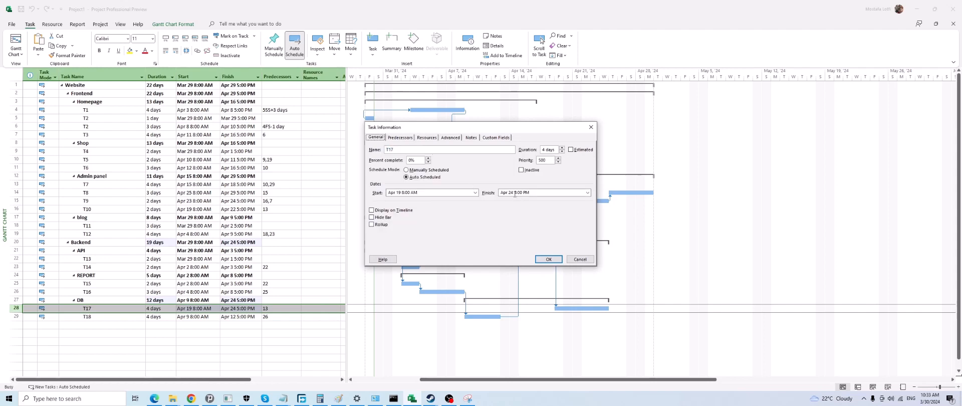
{"action": "left_click", "coordinate": [449, 137]}
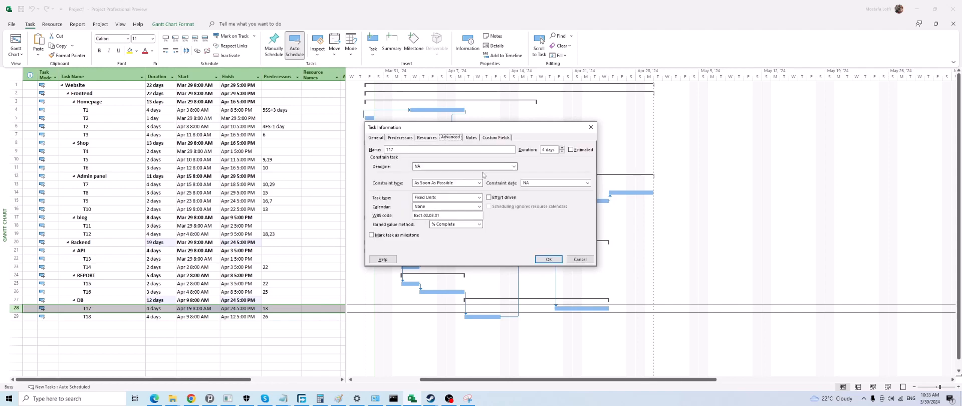
{"action": "left_click", "coordinate": [513, 167]}
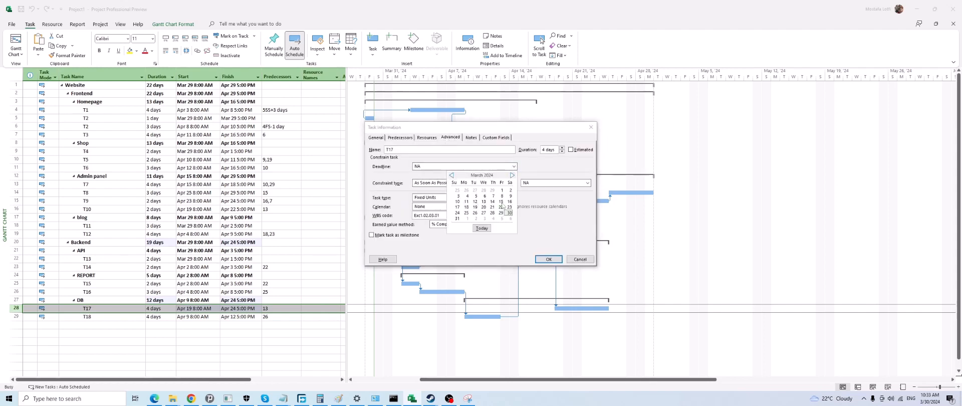
{"action": "left_click", "coordinate": [512, 175]}
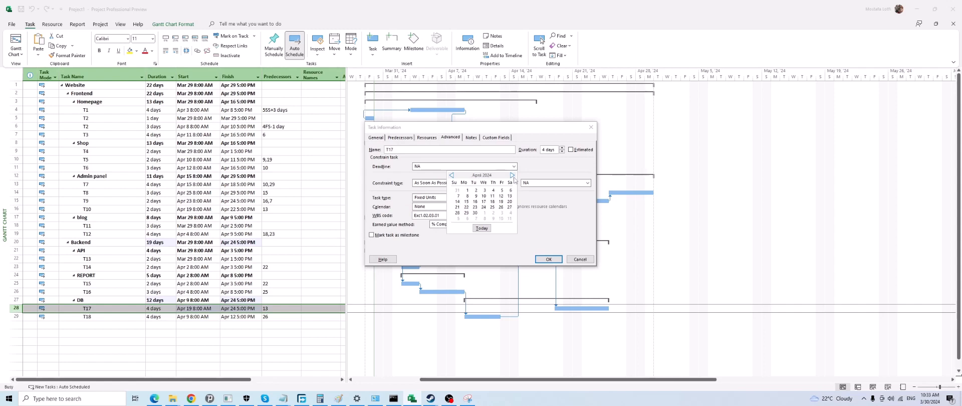
{"action": "left_click", "coordinate": [501, 207]}
{"action": "left_click", "coordinate": [551, 259]}
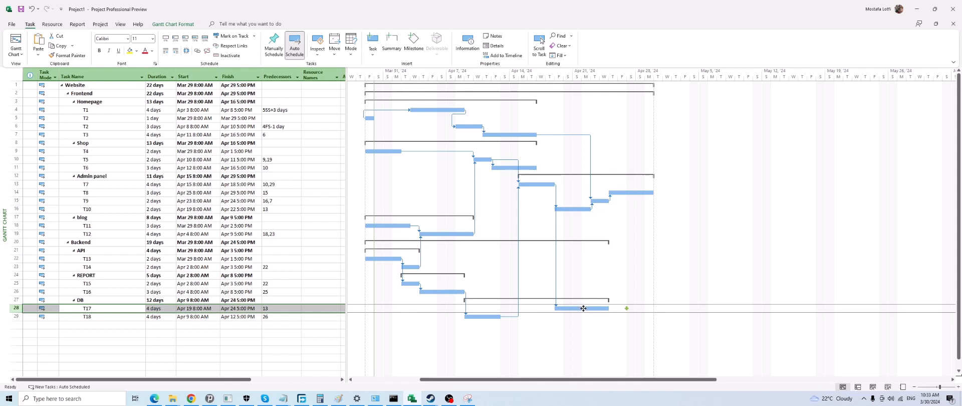
{"action": "left_click_drag", "start_coordinate": [583, 308], "coordinate": [628, 308]}
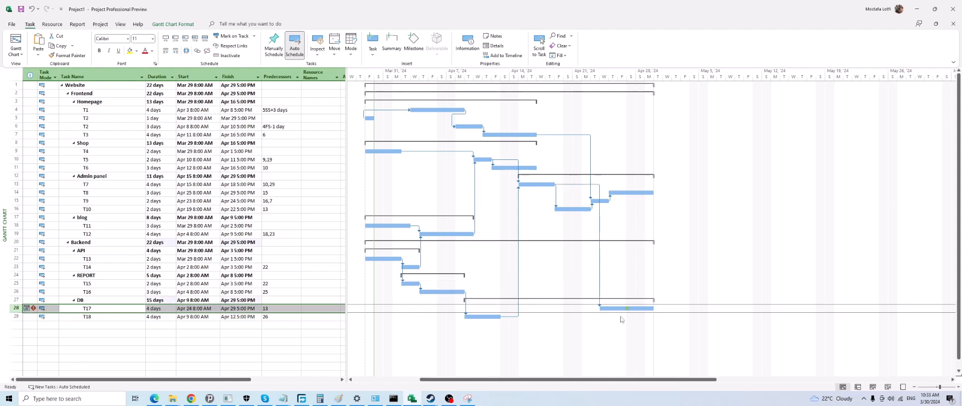
Check T17's deadline indicator, and undo the last move of its Gantt bar
{"action": "left_click", "coordinate": [101, 308]}
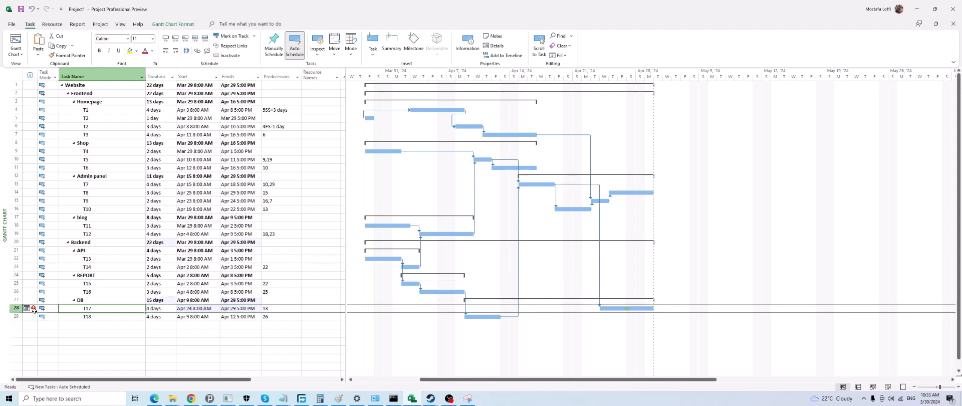
{"action": "mouse_move", "coordinate": [33, 308]}
{"action": "key", "text": "ctrl+z"}
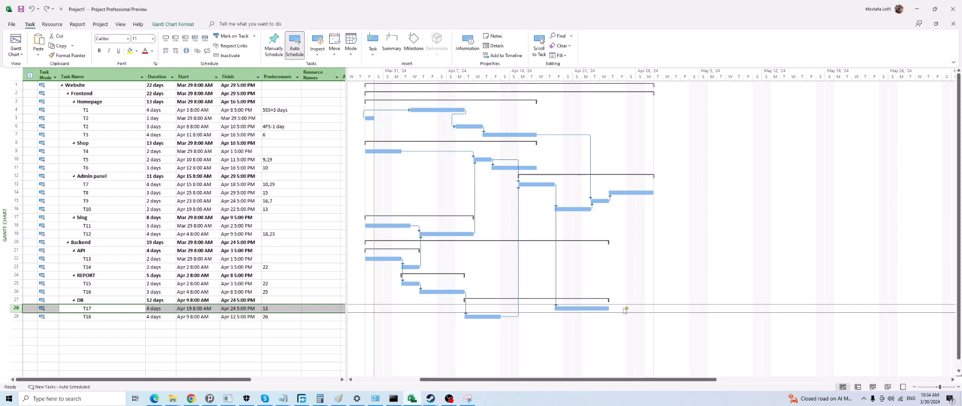
Clear T17's deadline by setting it to NA in its advanced task information, and reopen that information to check it
{"action": "double_click", "coordinate": [115, 308]}
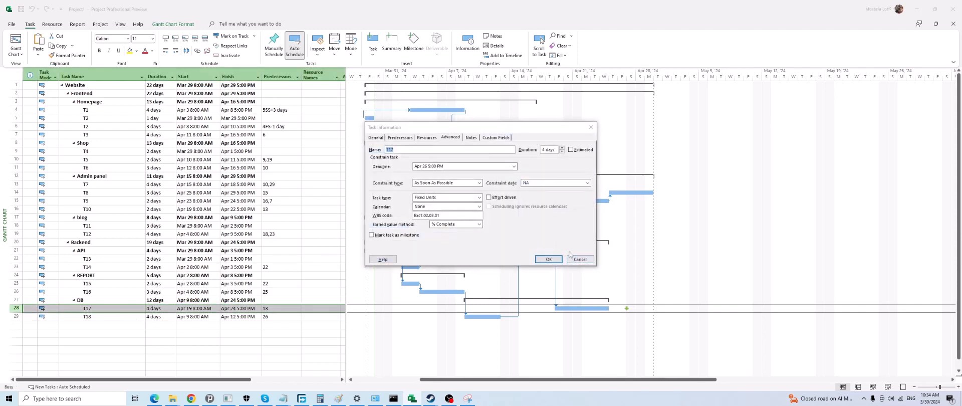
{"action": "left_click", "coordinate": [465, 138]}
{"action": "left_click", "coordinate": [450, 138]}
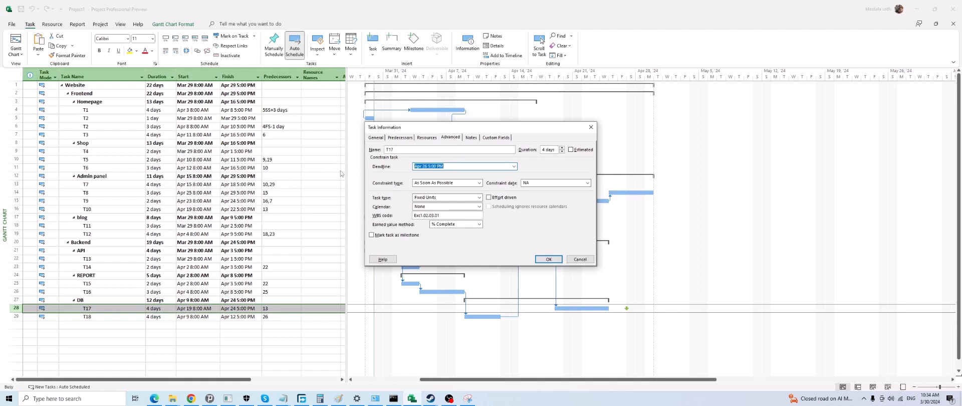
{"action": "type", "text": "nsa"}
{"action": "key", "text": "shift+Home"}
{"action": "type", "text": "N"}
{"action": "left_click", "coordinate": [548, 259]}
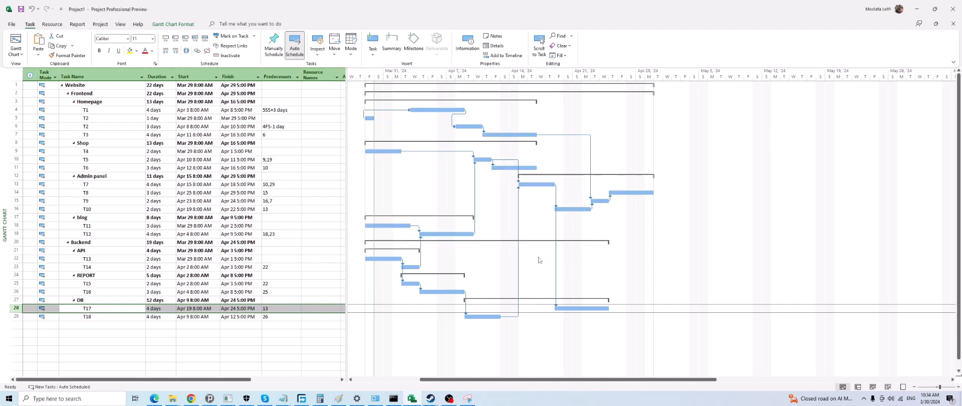
{"action": "double_click", "coordinate": [115, 308]}
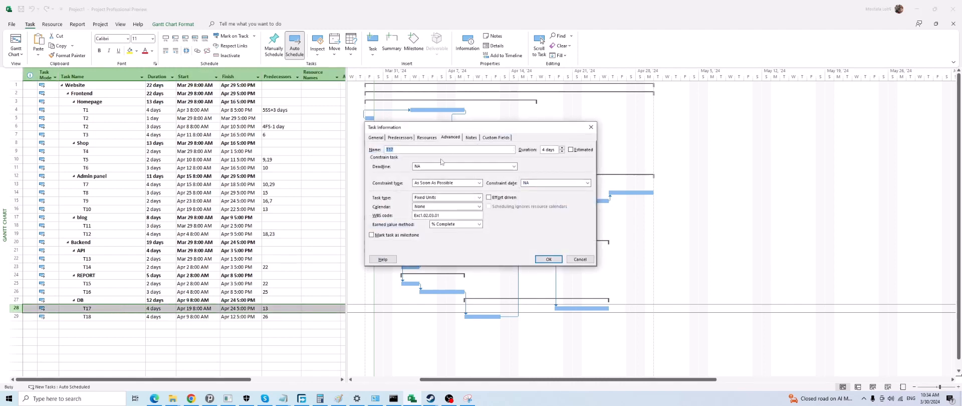
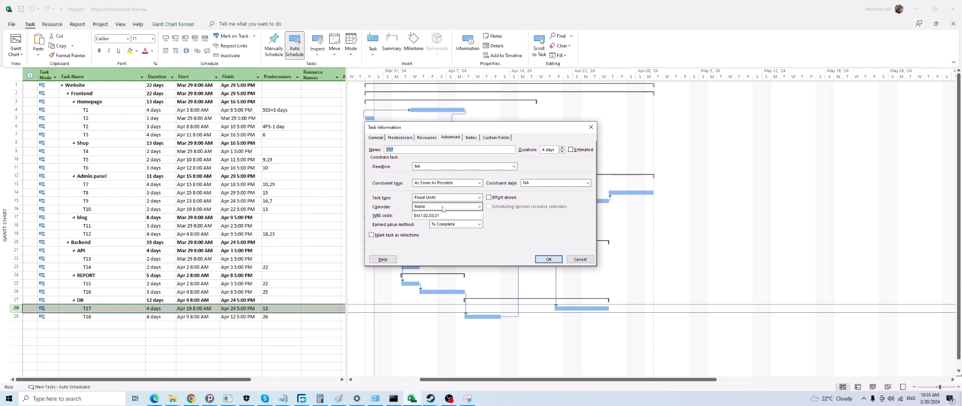
Check the calendar options and WBS code in T17's advanced task information, and mark T17 as a milestone
{"action": "left_click", "coordinate": [438, 208]}
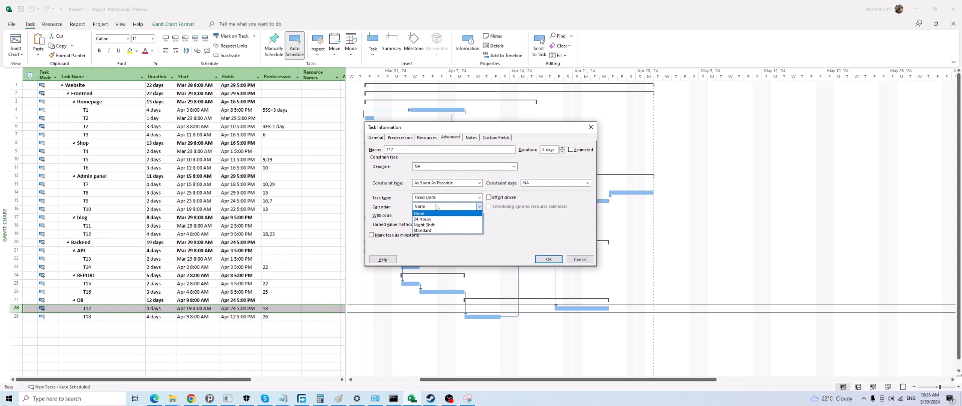
{"action": "left_click", "coordinate": [548, 226]}
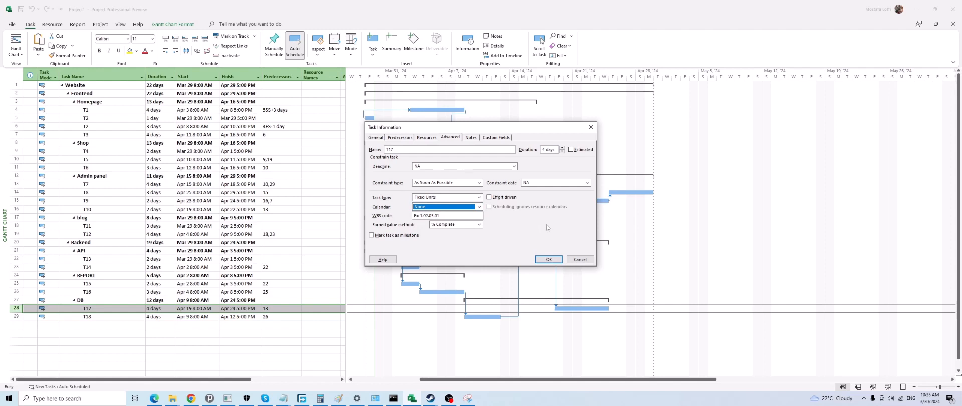
{"action": "left_click", "coordinate": [458, 216]}
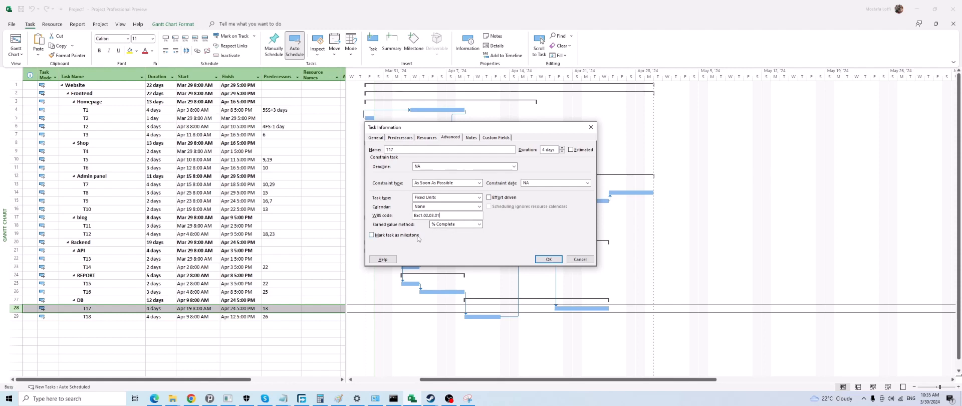
{"action": "left_click", "coordinate": [371, 238]}
{"action": "key", "text": "Return"}
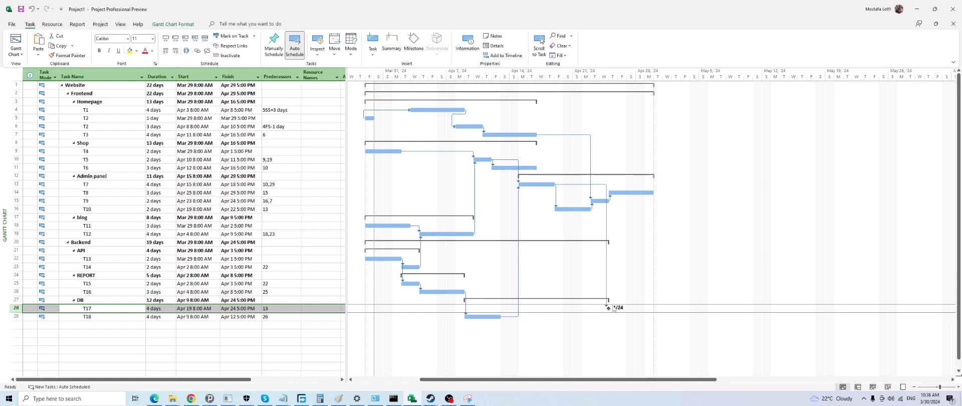
Reopen T17's task information and enter the note text "Test"
{"action": "left_click", "coordinate": [120, 312]}
{"action": "double_click", "coordinate": [119, 312]}
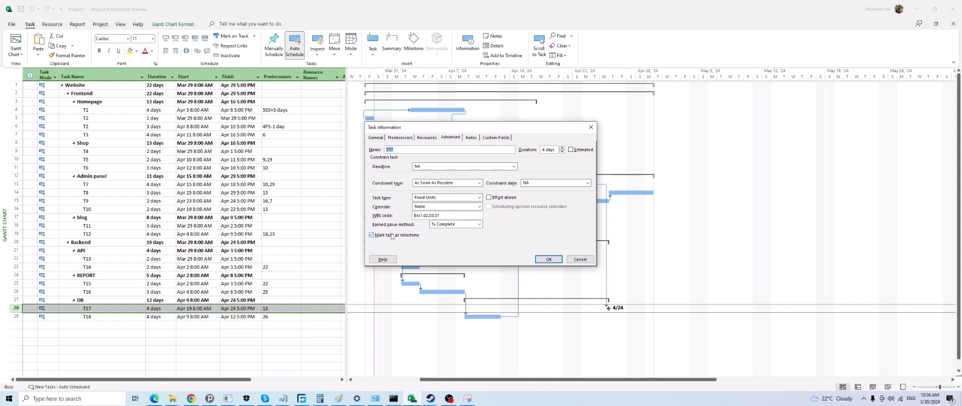
{"action": "left_click", "coordinate": [547, 260]}
{"action": "left_click", "coordinate": [471, 137]}
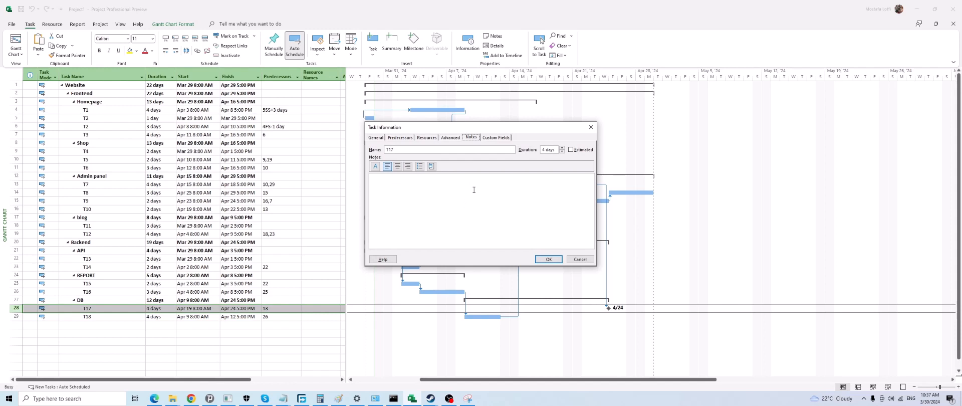
{"action": "left_click", "coordinate": [474, 190]}
{"action": "type", "text": "AA"}
{"action": "key", "text": "BackSpace"}
{"action": "key", "text": "BackSpace"}
{"action": "type", "text": "tEST"}
{"action": "key", "text": "BackSpace"}
{"action": "key", "text": "BackSpace"}
{"action": "key", "text": "BackSpace"}
{"action": "type", "text": "Tesd"}
{"action": "key", "text": "BackSpace"}
{"action": "key", "text": "BackSpace"}
Examine the object types that can be inserted into T17's note, and save the note without inserting one
{"action": "right_click", "coordinate": [457, 196]}
{"action": "left_click", "coordinate": [483, 250]}
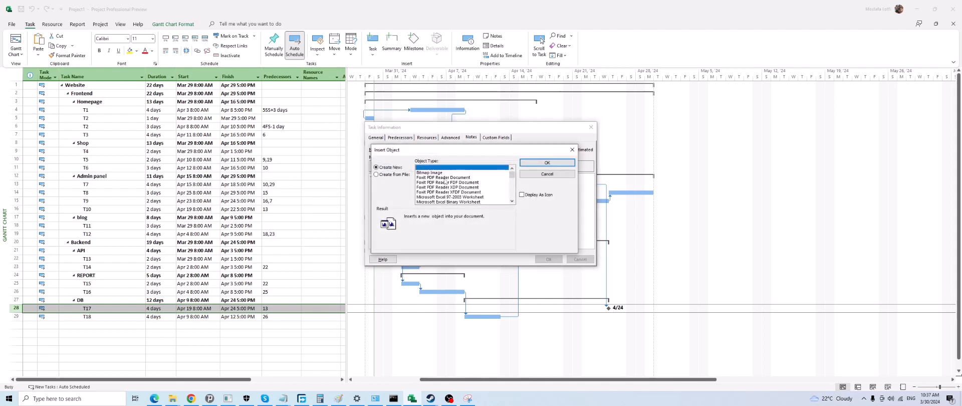
{"action": "left_click", "coordinate": [445, 181]}
{"action": "scroll", "coordinate": [462, 201], "scroll_direction": "down", "scroll_amount": 5}
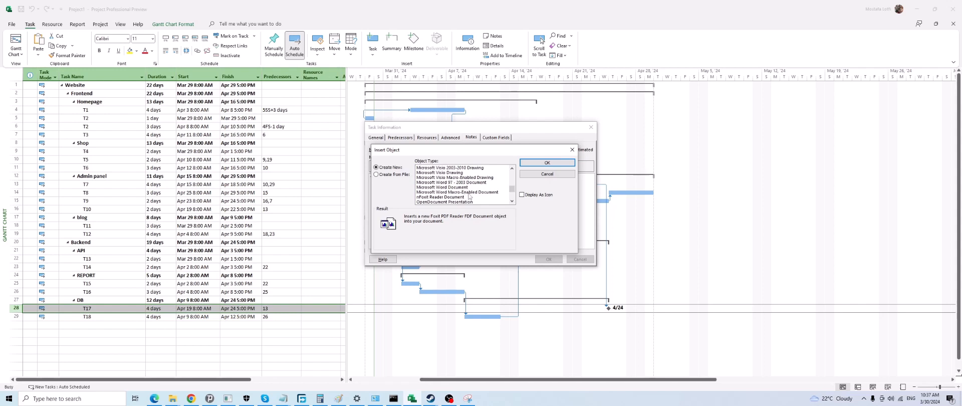
{"action": "left_click", "coordinate": [538, 173]}
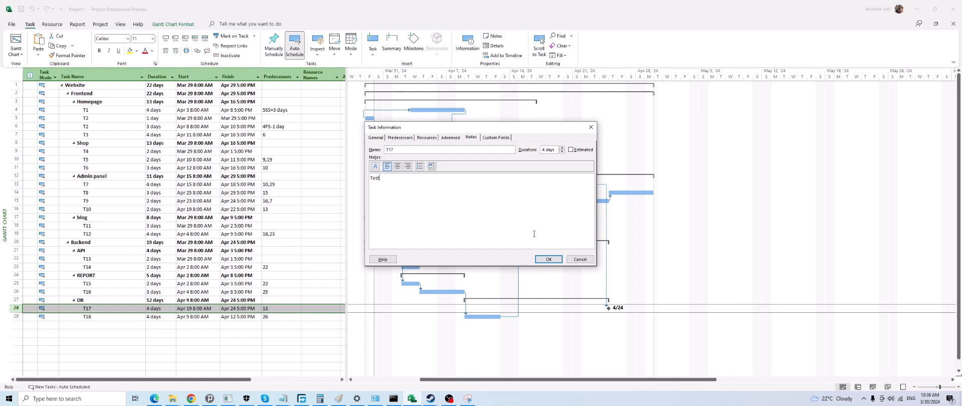
{"action": "left_click", "coordinate": [548, 259]}
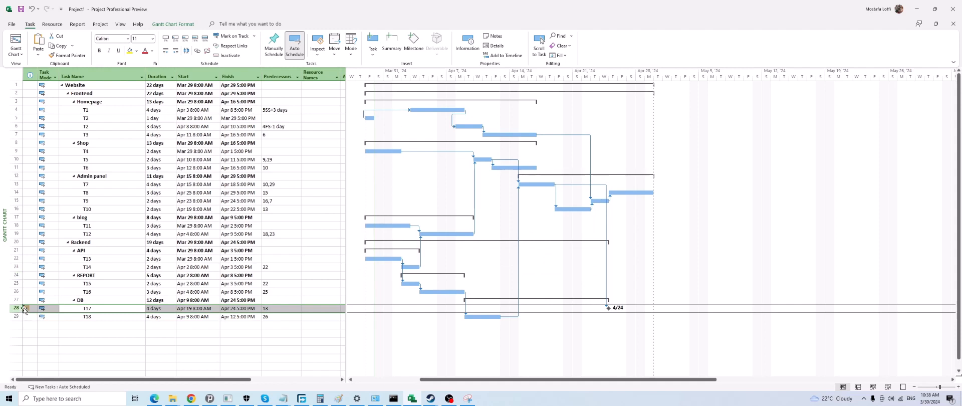
Open T17's note from its task indicator and delete all of the note text
{"action": "mouse_move", "coordinate": [26, 309]}
{"action": "double_click", "coordinate": [24, 308]}
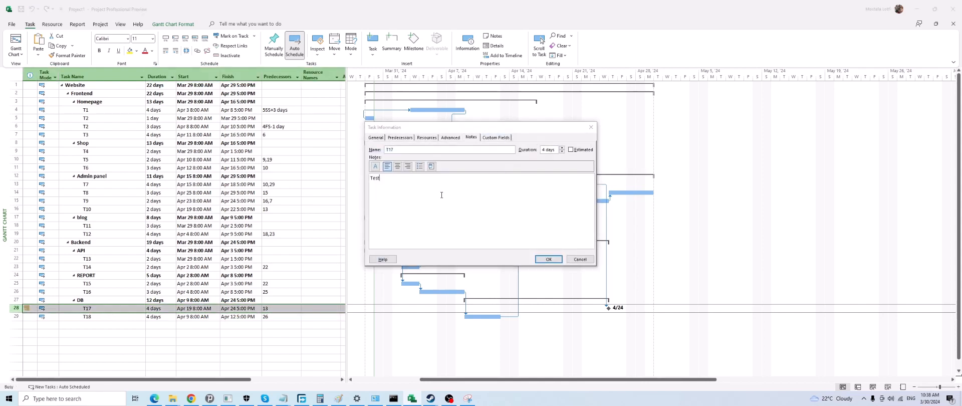
{"action": "left_click_drag", "start_coordinate": [441, 195], "coordinate": [360, 188]}
{"action": "key", "text": "Delete"}
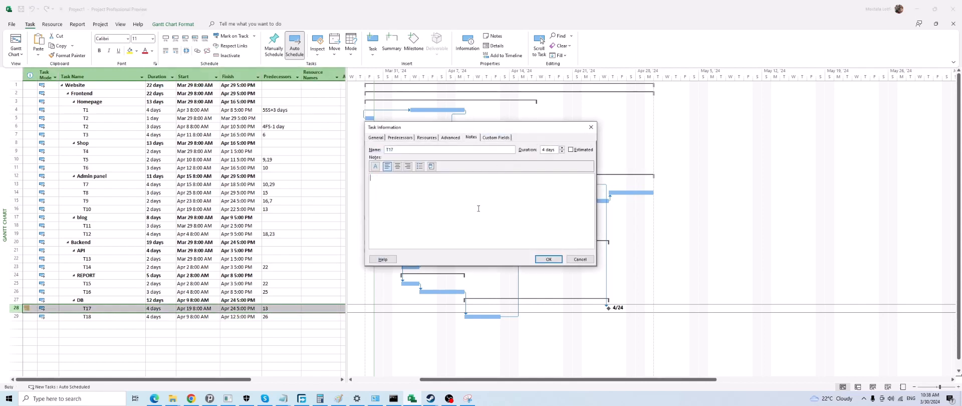
Check the WBS entry and its value in T17's custom fields, and accept the task information
{"action": "left_click", "coordinate": [492, 137]}
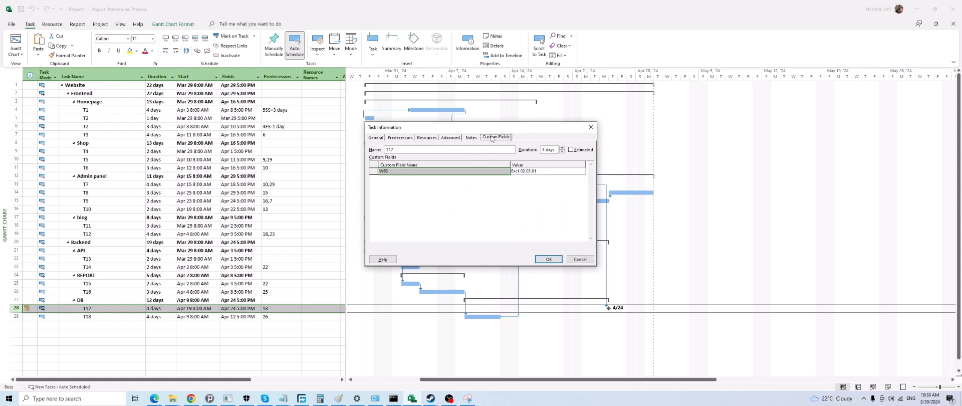
{"action": "left_click", "coordinate": [414, 183]}
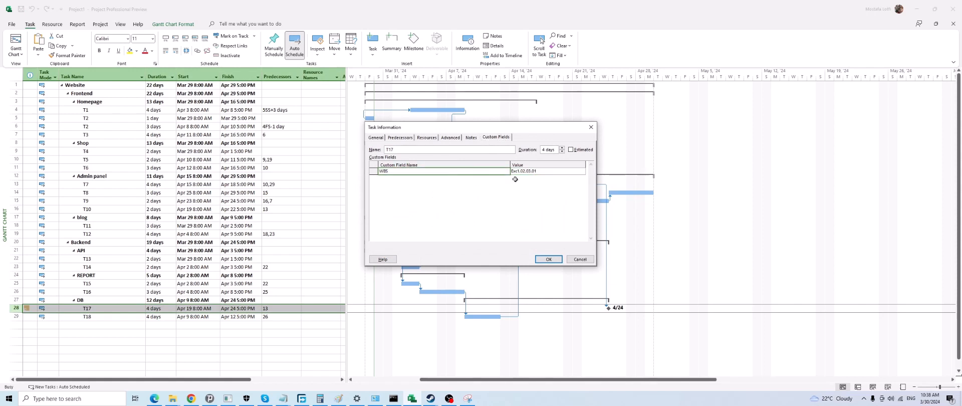
{"action": "left_click", "coordinate": [528, 171]}
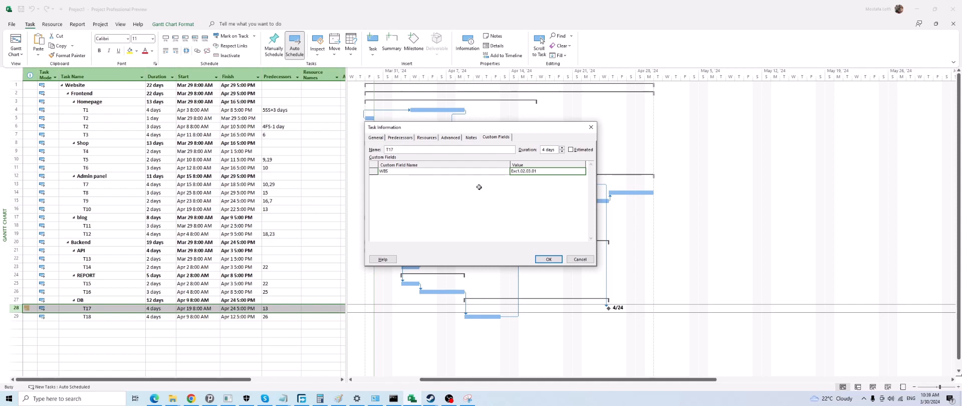
{"action": "left_click", "coordinate": [548, 259]}
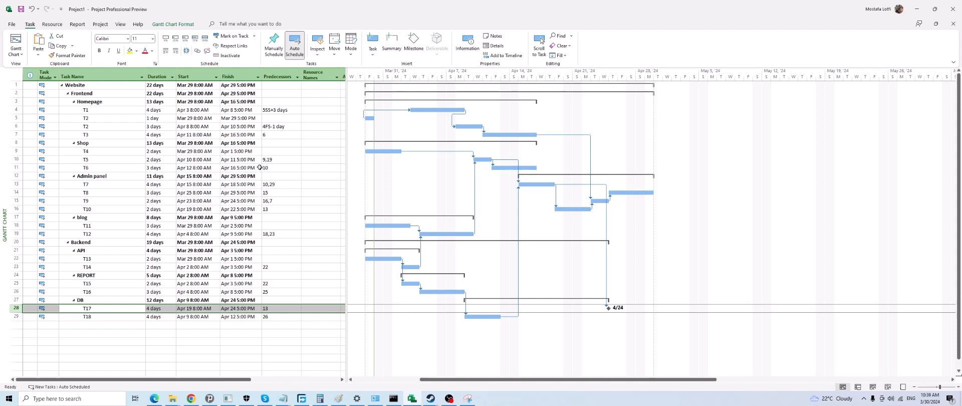
Reopen T17's task information, look over its custom fields once more, and close it
{"action": "right_click", "coordinate": [412, 184]}
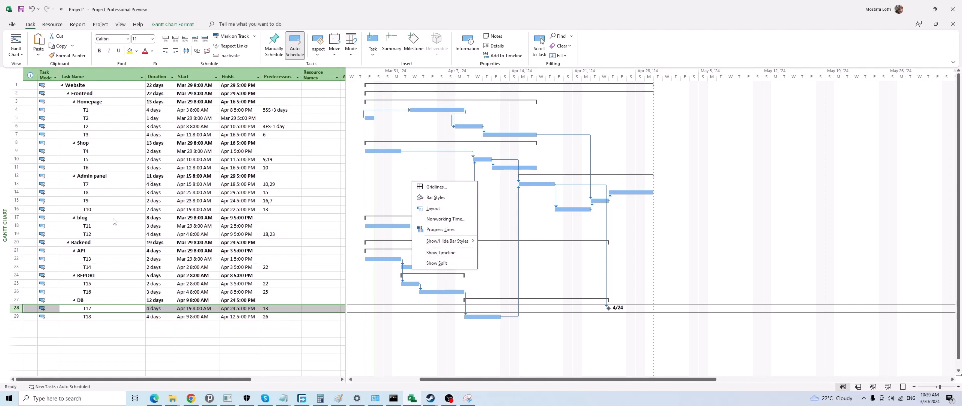
{"action": "left_click", "coordinate": [105, 308]}
{"action": "double_click", "coordinate": [106, 308]}
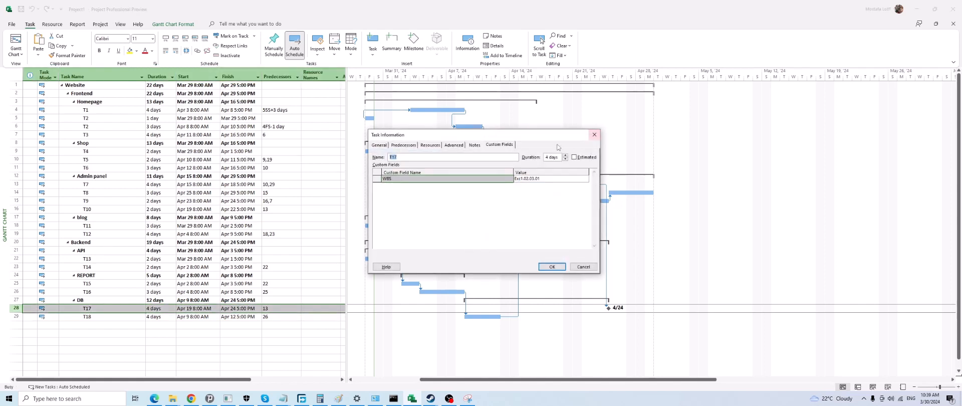
{"action": "left_click", "coordinate": [544, 180]}
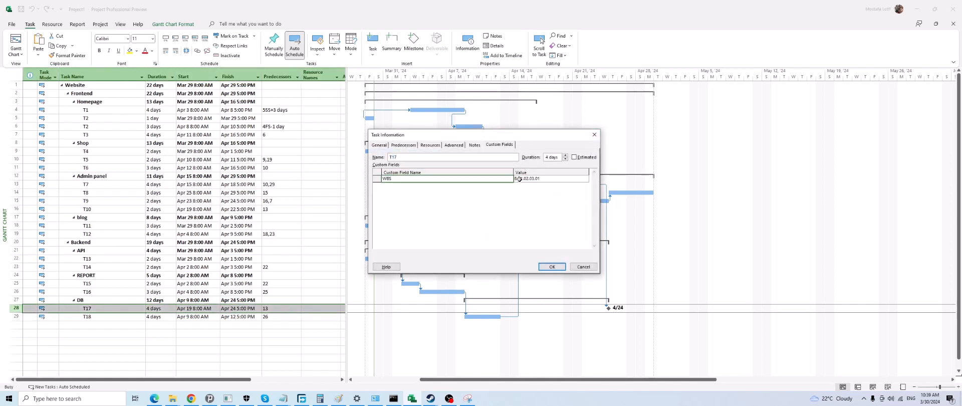
{"action": "left_click", "coordinate": [551, 266]}
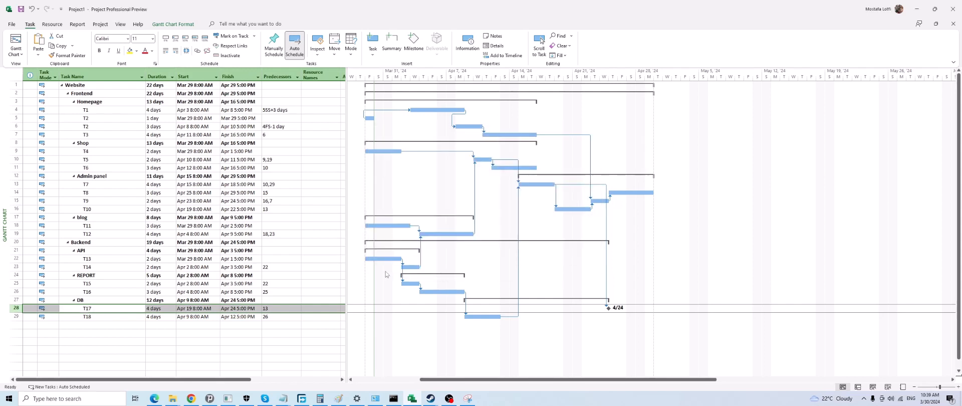
Review the task names, start and finish dates, predecessors and resource names in the project's task table
{"action": "left_click", "coordinate": [89, 86]}
{"action": "left_click", "coordinate": [88, 119]}
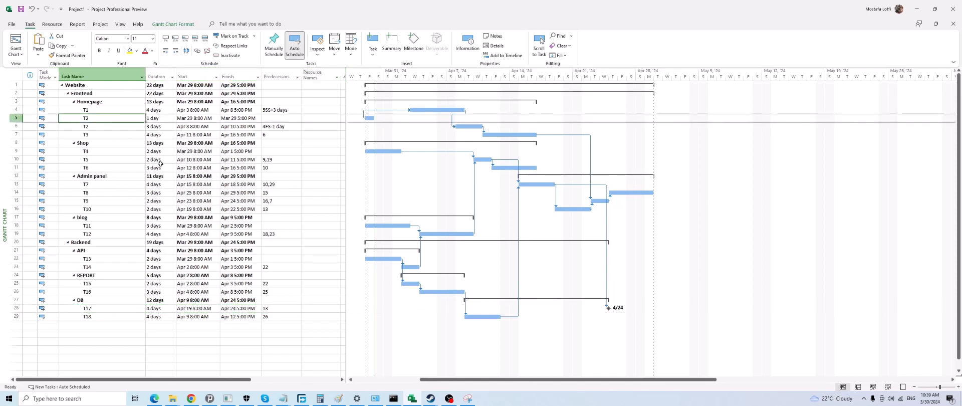
{"action": "left_click_drag", "start_coordinate": [196, 77], "coordinate": [238, 76]}
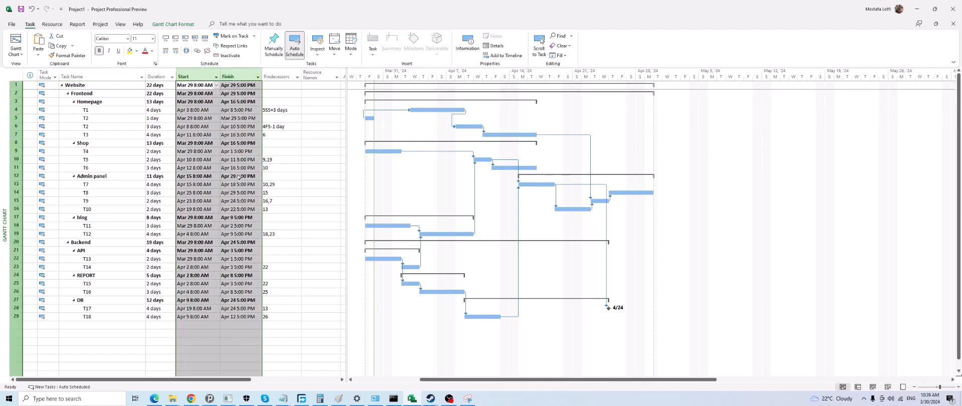
{"action": "left_click", "coordinate": [271, 146]}
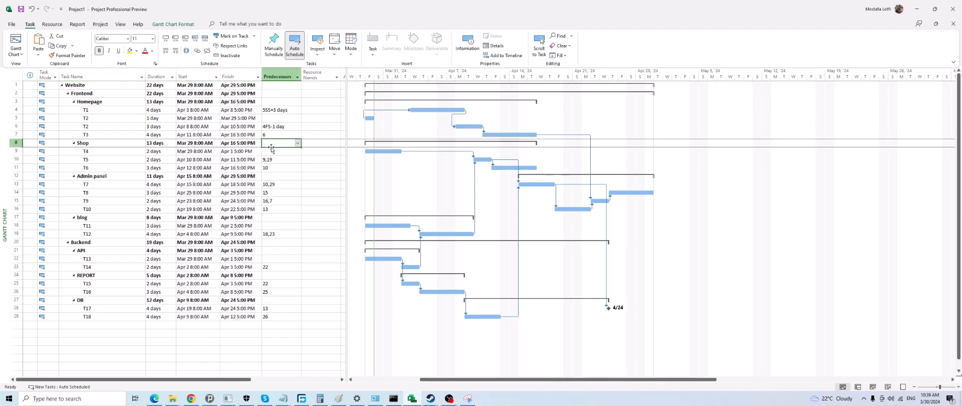
{"action": "scroll", "coordinate": [278, 227], "scroll_direction": "down", "scroll_amount": 1}
{"action": "scroll", "coordinate": [288, 266], "scroll_direction": "up", "scroll_amount": 1}
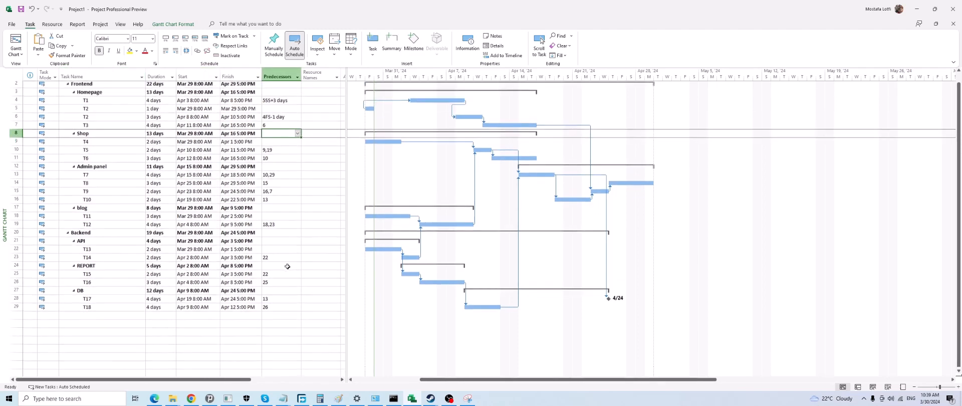
{"action": "left_click", "coordinate": [317, 101]}
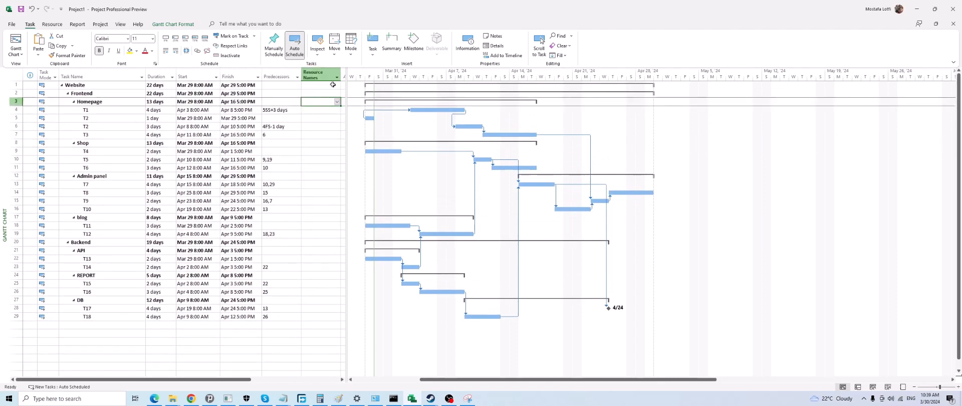
{"action": "mouse_move", "coordinate": [346, 86]}
{"action": "left_mouse_down"}
{"action": "mouse_move", "coordinate": [399, 90]}
{"action": "mouse_move", "coordinate": [342, 90]}
{"action": "left_mouse_up"}
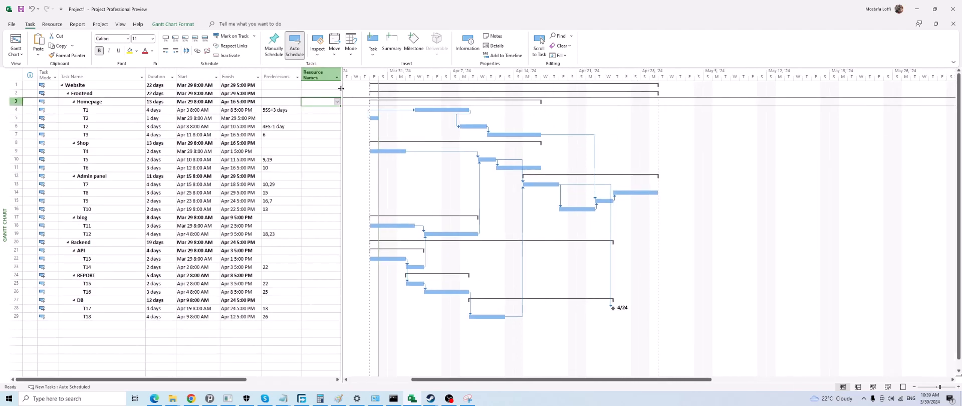
{"action": "left_click", "coordinate": [284, 126]}
Examine T1's custom fields, notes, advanced, predecessor and general task information, and close it without changes
{"action": "double_click", "coordinate": [101, 109]}
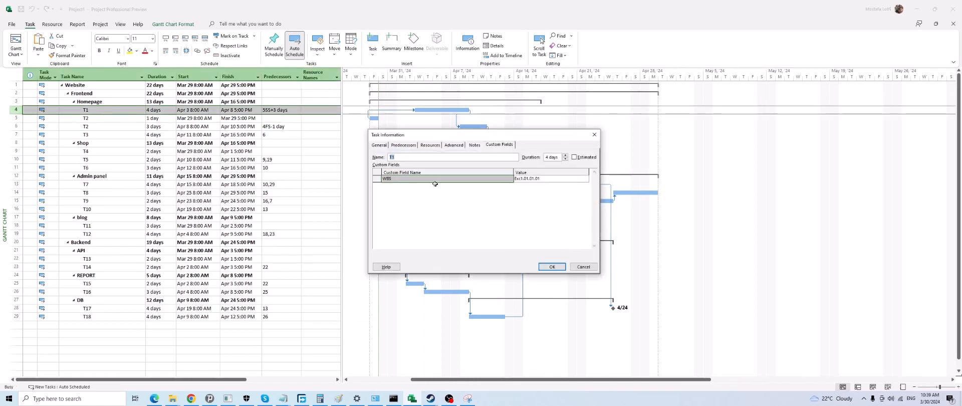
{"action": "left_click", "coordinate": [475, 145]}
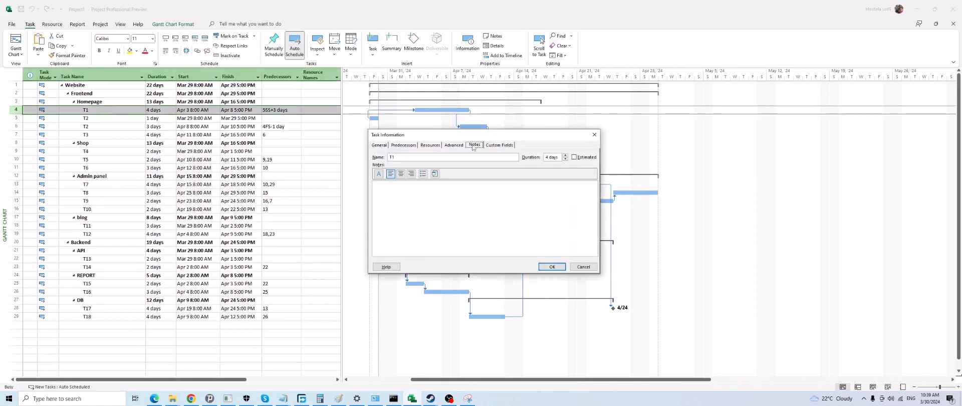
{"action": "left_click", "coordinate": [454, 145]}
{"action": "left_click", "coordinate": [403, 146]}
{"action": "left_click", "coordinate": [380, 145]}
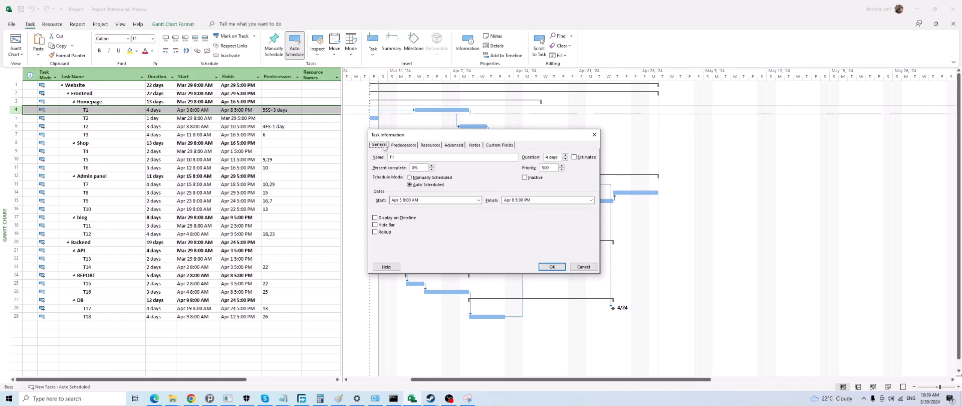
{"action": "left_click", "coordinate": [594, 134]}
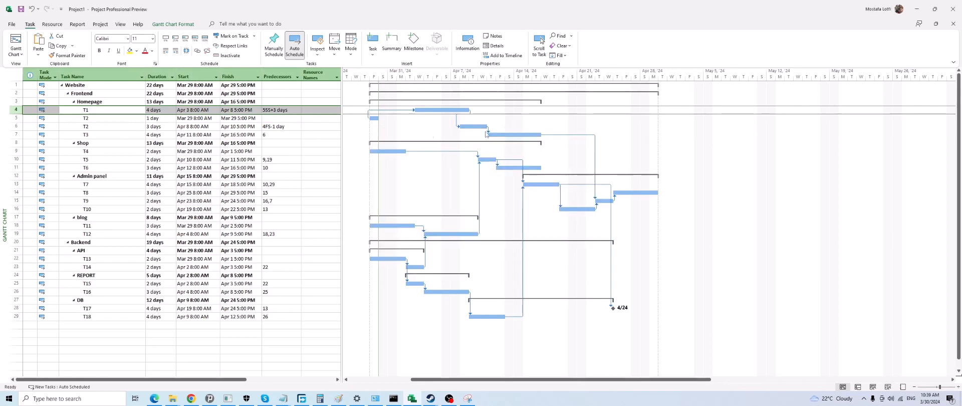
{"action": "left_click", "coordinate": [152, 135]}
{"action": "scroll", "coordinate": [228, 219], "scroll_direction": "down", "scroll_amount": 6}
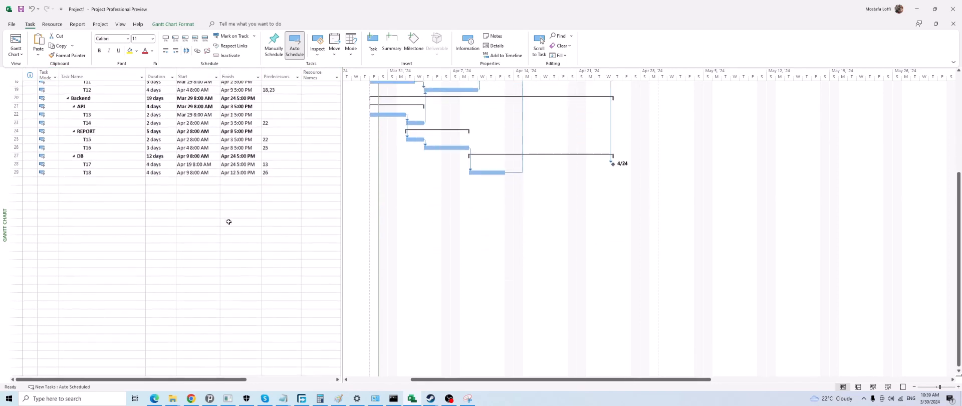
{"action": "scroll", "coordinate": [227, 219], "scroll_direction": "up", "scroll_amount": 6}
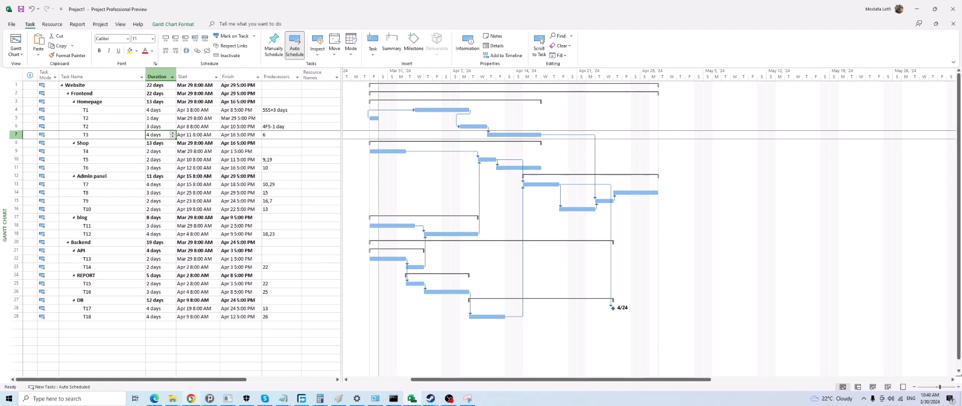
Switch to Google Chrome and bring up the Google Drive home page among the open pages
{"action": "mouse_move", "coordinate": [190, 398]}
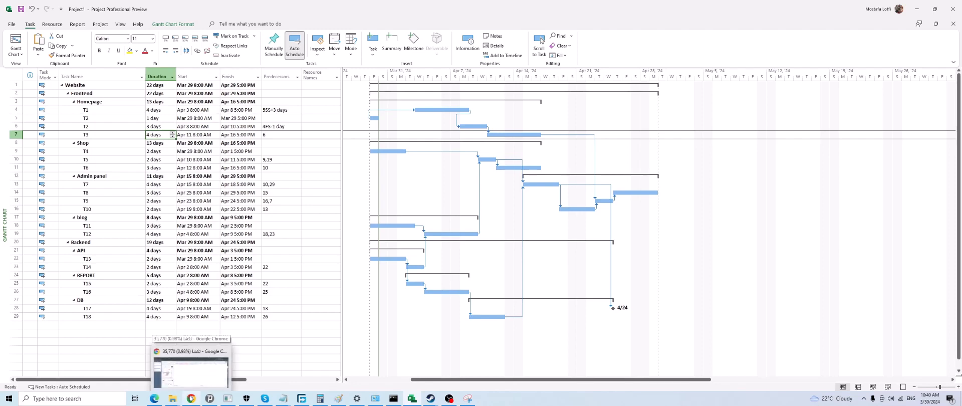
{"action": "left_click", "coordinate": [191, 371]}
{"action": "left_click", "coordinate": [383, 9]}
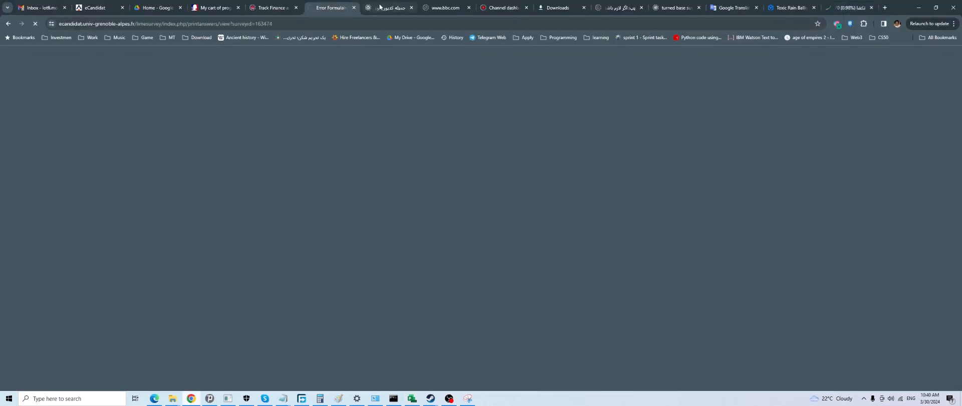
{"action": "left_click", "coordinate": [446, 4]}
{"action": "left_click", "coordinate": [323, 5]}
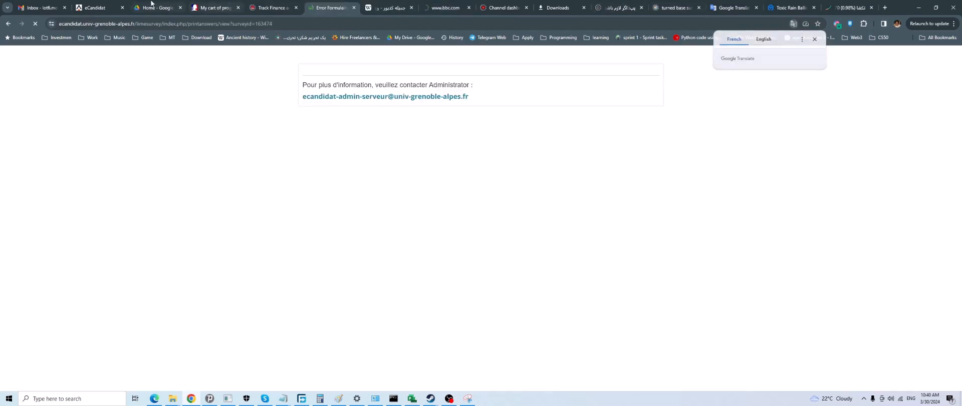
{"action": "left_click", "coordinate": [157, 8]}
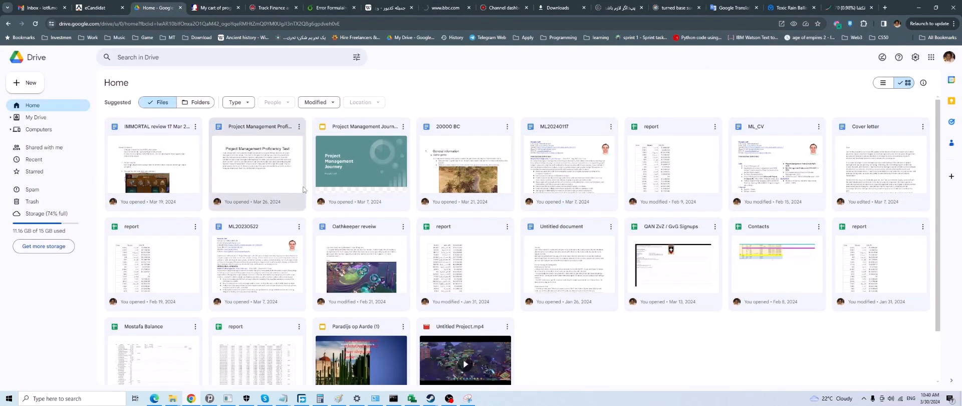
Open the Project Management Proficiency test document from Google Drive
{"action": "left_click", "coordinate": [258, 171]}
{"action": "double_click", "coordinate": [258, 171]}
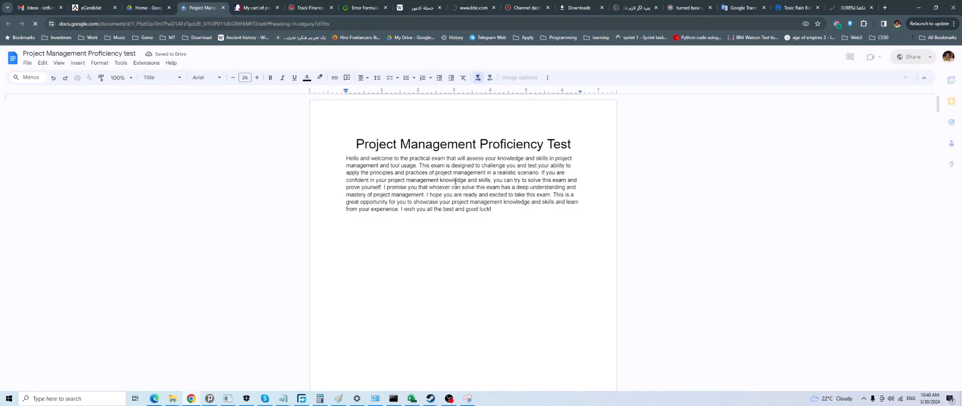
{"action": "scroll", "coordinate": [455, 184], "scroll_direction": "down", "scroll_amount": 5}
{"action": "scroll", "coordinate": [455, 185], "scroll_direction": "down", "scroll_amount": 1}
{"action": "scroll", "coordinate": [455, 185], "scroll_direction": "up", "scroll_amount": 7}
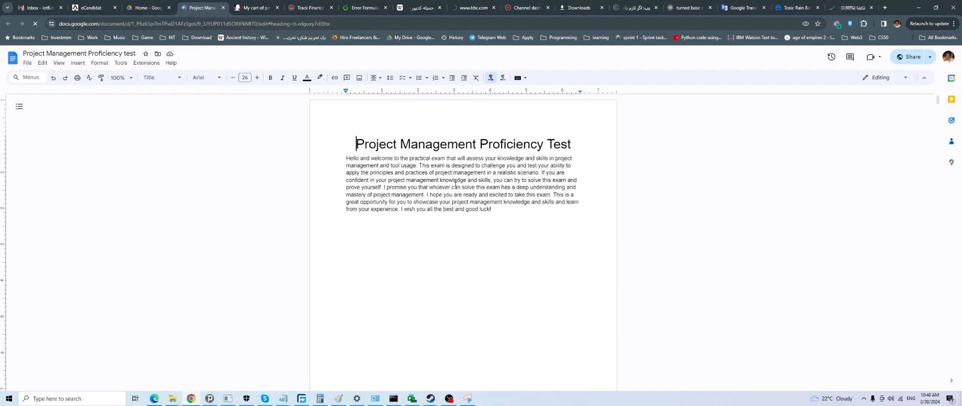
Skim the exam document's introduction, overhead and budget conditions, and the Ultimate exam and Project A work breakdown structures
{"action": "scroll", "coordinate": [455, 185], "scroll_direction": "down", "scroll_amount": 12}
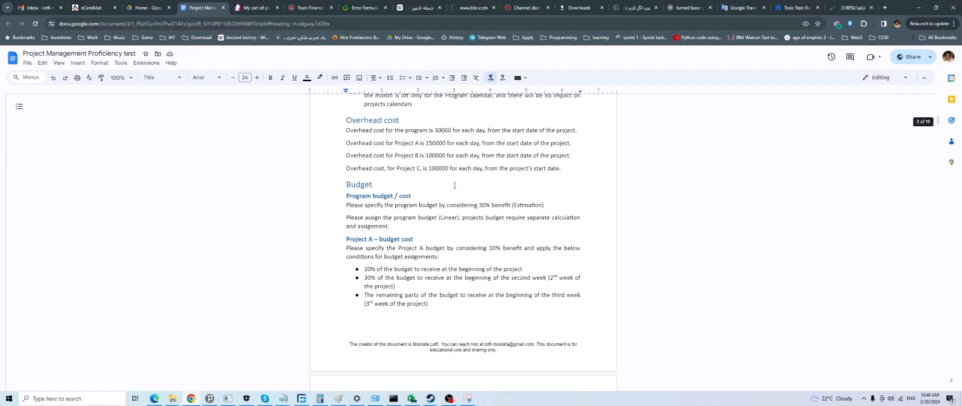
{"action": "scroll", "coordinate": [455, 185], "scroll_direction": "down", "scroll_amount": 12}
{"action": "scroll", "coordinate": [452, 186], "scroll_direction": "up", "scroll_amount": 6}
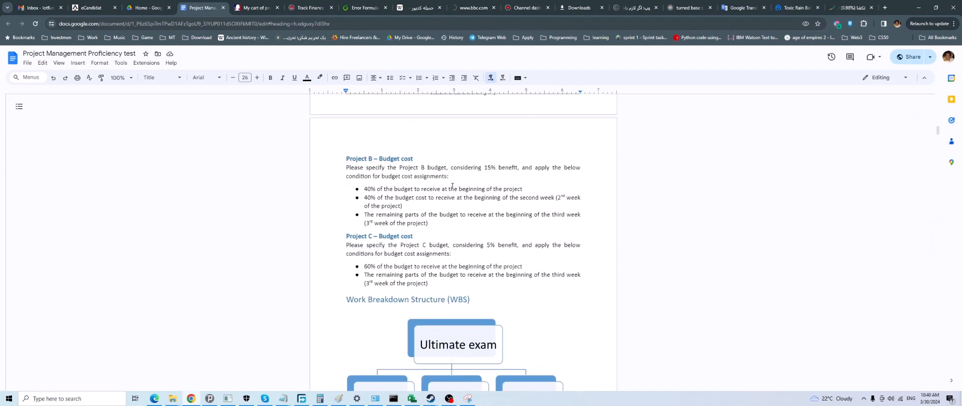
{"action": "scroll", "coordinate": [452, 186], "scroll_direction": "up", "scroll_amount": 18}
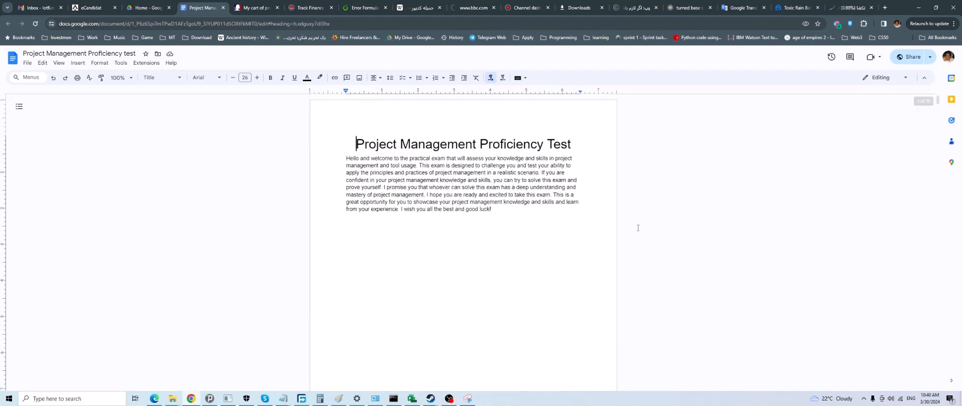
{"action": "scroll", "coordinate": [461, 214], "scroll_direction": "down", "scroll_amount": 13}
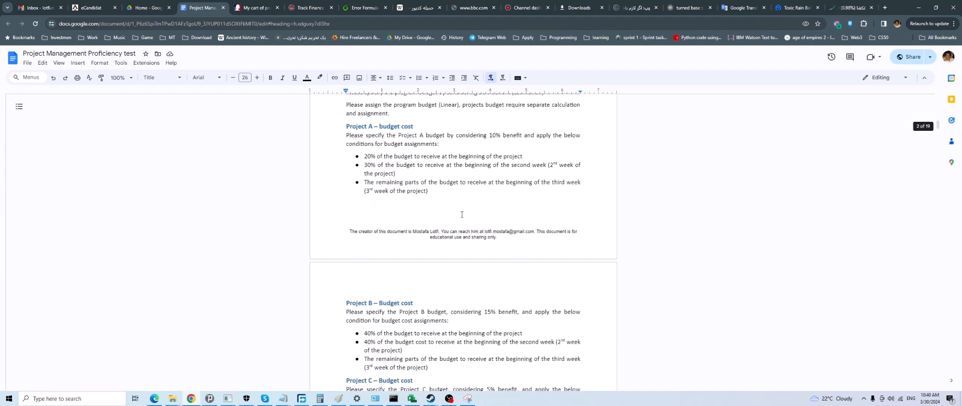
{"action": "scroll", "coordinate": [461, 215], "scroll_direction": "down", "scroll_amount": 6}
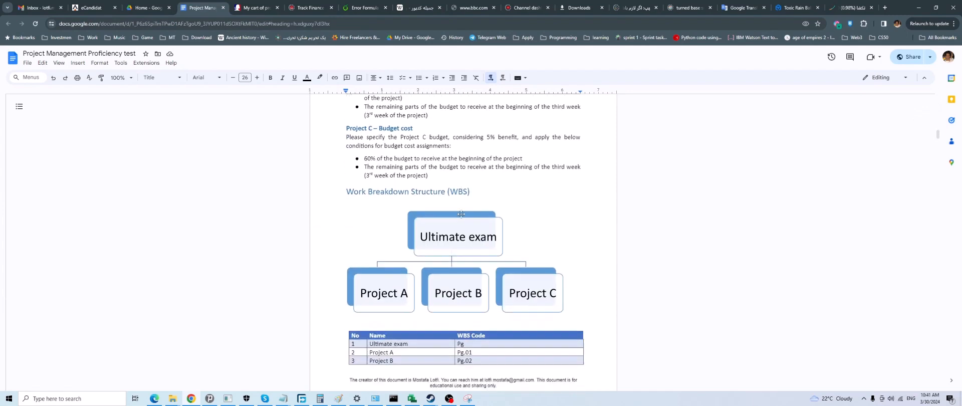
{"action": "scroll", "coordinate": [461, 214], "scroll_direction": "down", "scroll_amount": 7}
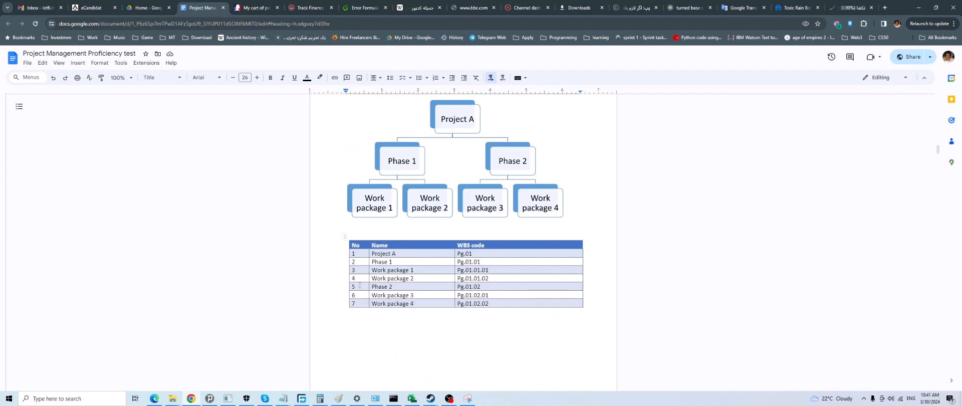
{"action": "scroll", "coordinate": [359, 285], "scroll_direction": "up", "scroll_amount": 15}
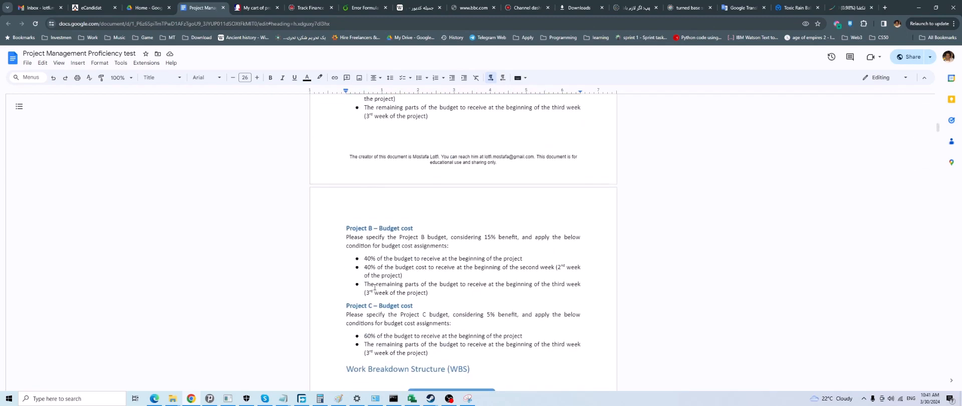
Examine the Project & Program calendar rules and the Overhead cost section, highlighting the calendar bullet points
{"action": "scroll", "coordinate": [375, 286], "scroll_direction": "up", "scroll_amount": 10}
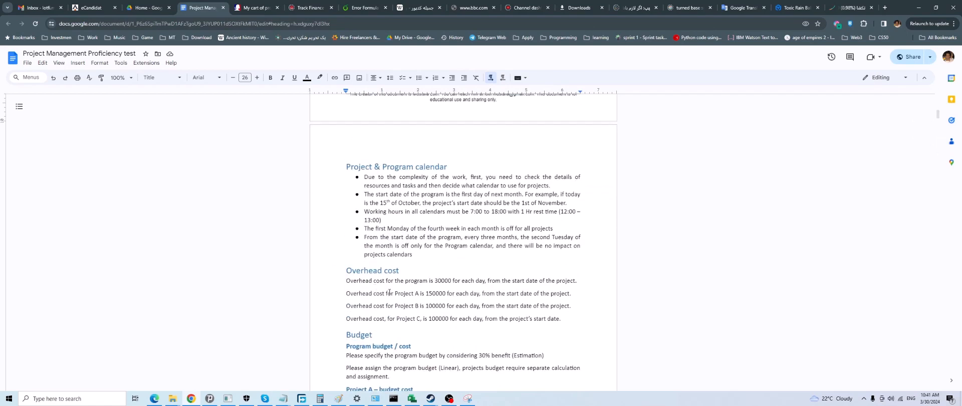
{"action": "scroll", "coordinate": [389, 292], "scroll_direction": "up", "scroll_amount": 1}
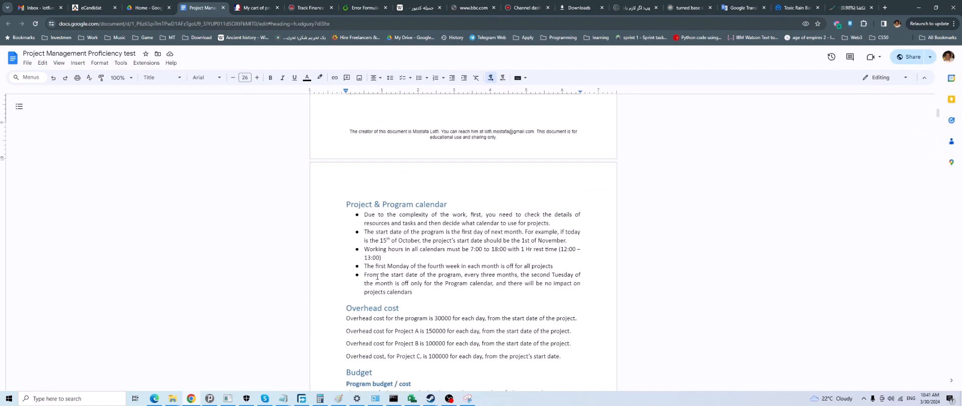
{"action": "left_click_drag", "start_coordinate": [570, 279], "coordinate": [364, 214]}
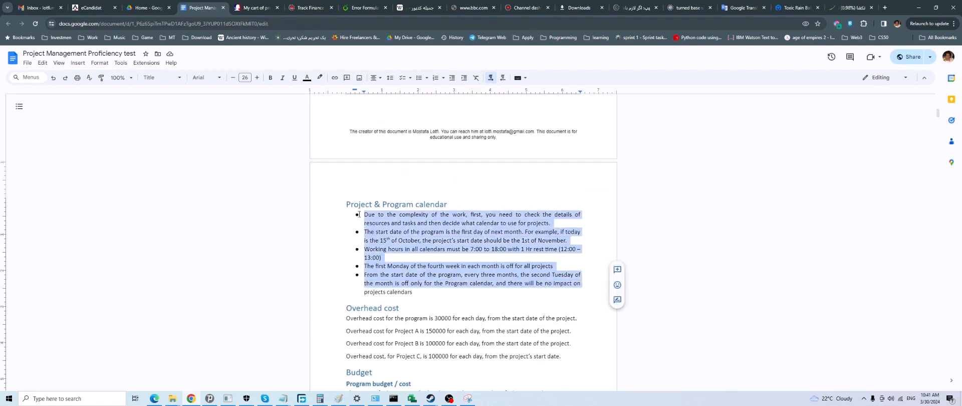
{"action": "left_click", "coordinate": [416, 265]}
{"action": "scroll", "coordinate": [375, 335], "scroll_direction": "down", "scroll_amount": 2}
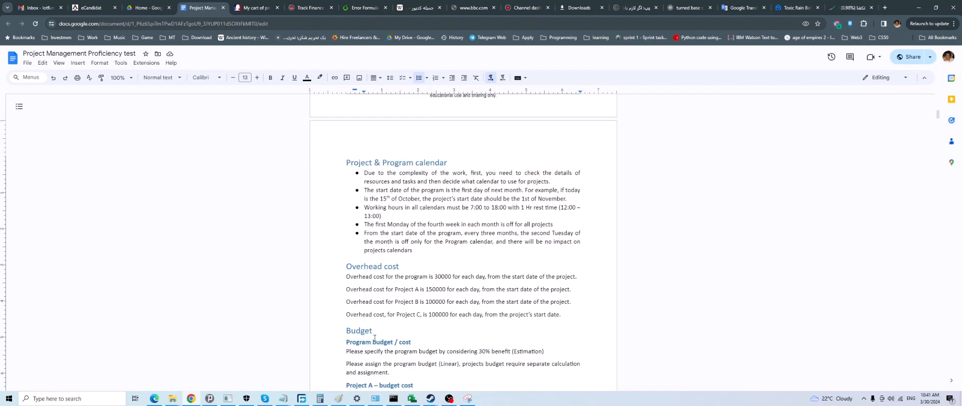
{"action": "scroll", "coordinate": [441, 302], "scroll_direction": "up", "scroll_amount": 4}
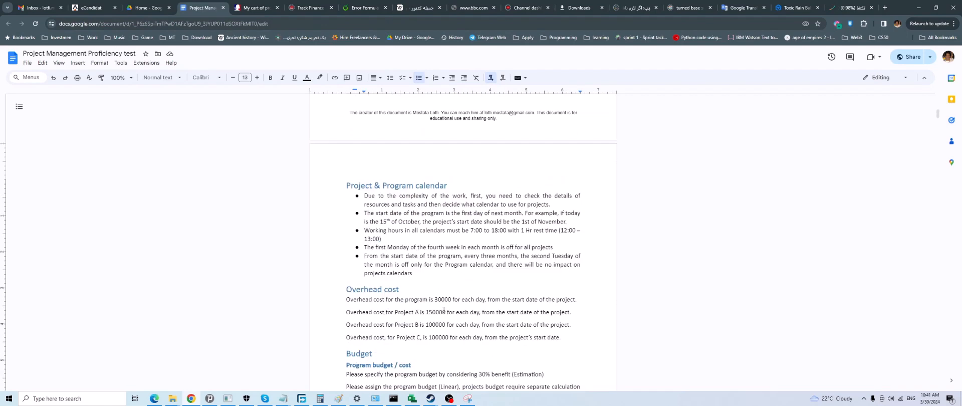
{"action": "left_click", "coordinate": [496, 317]}
{"action": "scroll", "coordinate": [496, 318], "scroll_direction": "down", "scroll_amount": 4}
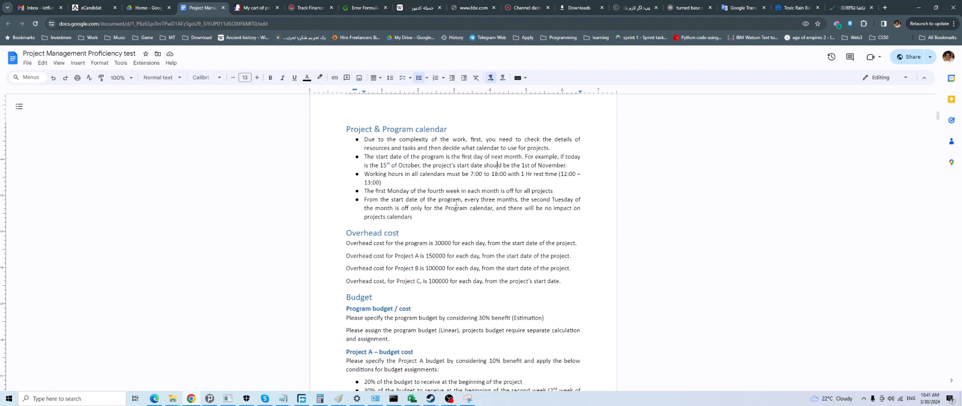
{"action": "left_click_drag", "start_coordinate": [428, 221], "coordinate": [351, 140]}
{"action": "scroll", "coordinate": [429, 279], "scroll_direction": "down", "scroll_amount": 15}
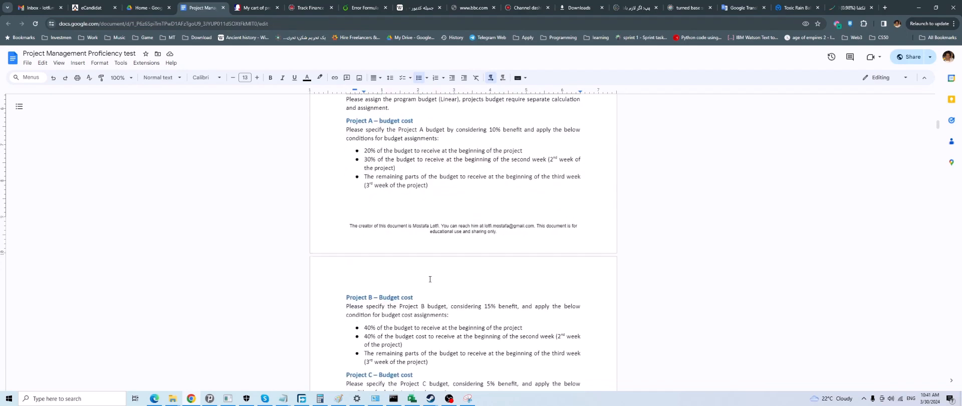
Look through the Project A and Project B work breakdown structures, and review the introduction and calendar rules again
{"action": "scroll", "coordinate": [430, 280], "scroll_direction": "down", "scroll_amount": 8}
{"action": "scroll", "coordinate": [546, 291], "scroll_direction": "up", "scroll_amount": 4}
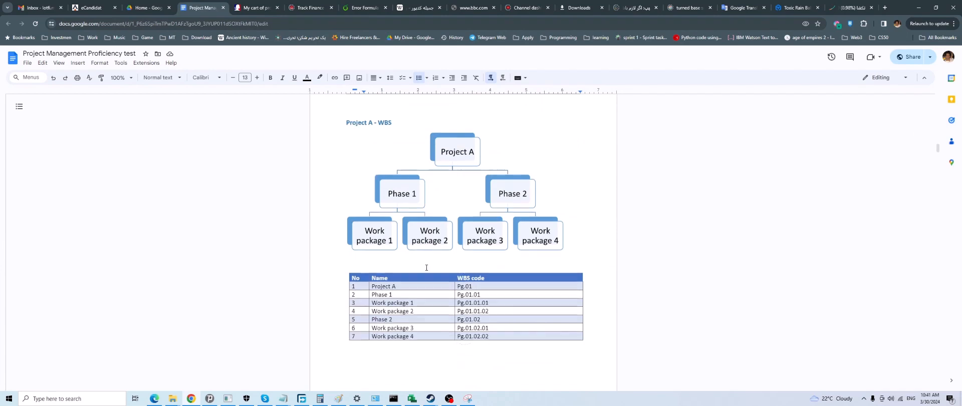
{"action": "scroll", "coordinate": [426, 267], "scroll_direction": "down", "scroll_amount": 9}
{"action": "scroll", "coordinate": [840, 177], "scroll_direction": "down", "scroll_amount": 1}
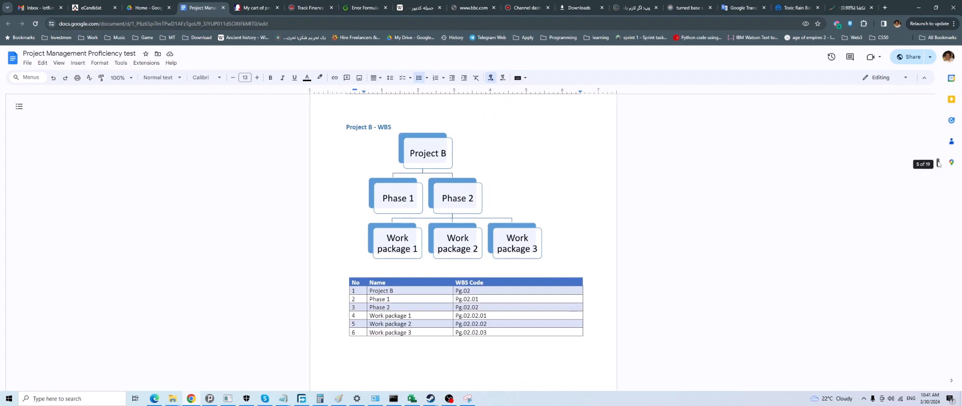
{"action": "left_click_drag", "start_coordinate": [938, 164], "coordinate": [930, 95]}
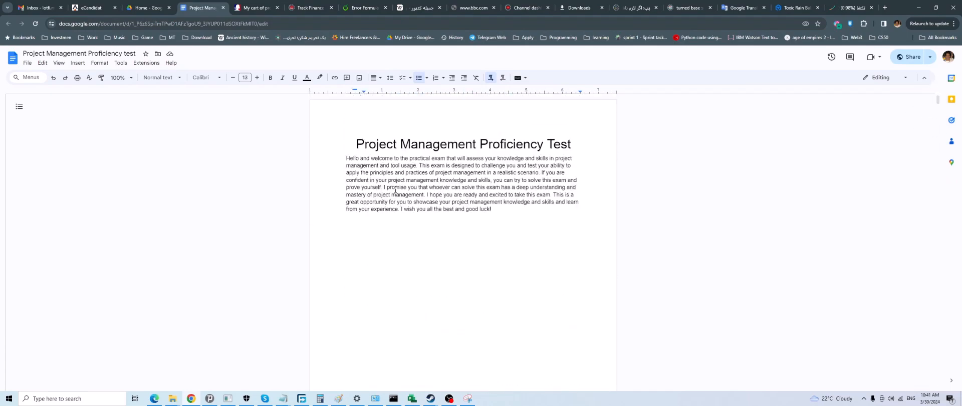
{"action": "scroll", "coordinate": [396, 191], "scroll_direction": "down", "scroll_amount": 15}
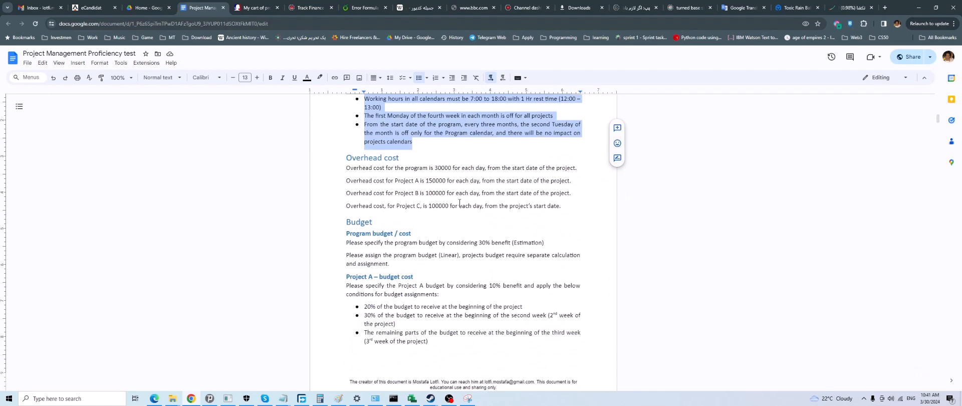
{"action": "scroll", "coordinate": [429, 198], "scroll_direction": "up", "scroll_amount": 3}
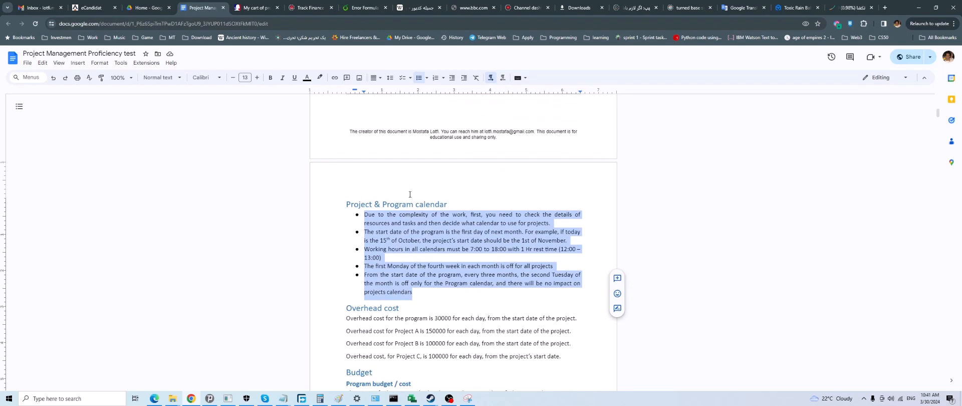
{"action": "scroll", "coordinate": [409, 195], "scroll_direction": "up", "scroll_amount": 10}
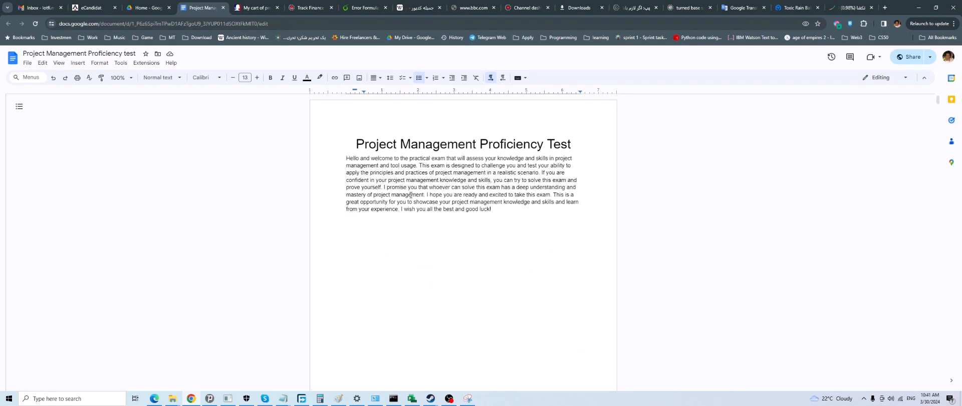
{"action": "scroll", "coordinate": [411, 195], "scroll_direction": "down", "scroll_amount": 6}
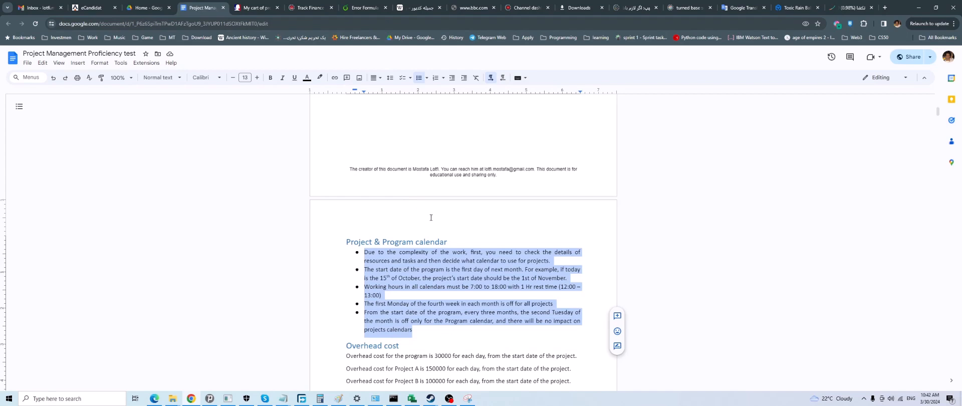
{"action": "scroll", "coordinate": [430, 217], "scroll_direction": "down", "scroll_amount": 1}
{"action": "left_click", "coordinate": [442, 298]}
{"action": "key", "text": "Delete"}
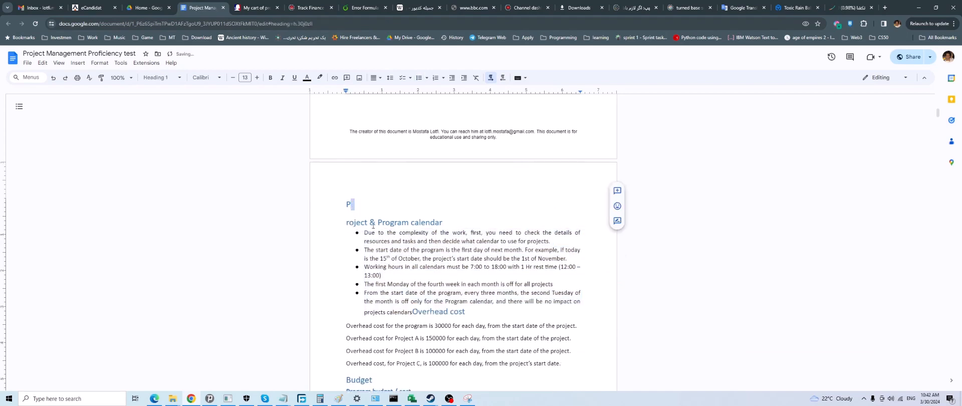
{"action": "key", "text": "ctrl+z"}
Review the project budget conditions and the work package WBS codes of Project A and Project B
{"action": "scroll", "coordinate": [433, 226], "scroll_direction": "down", "scroll_amount": 15}
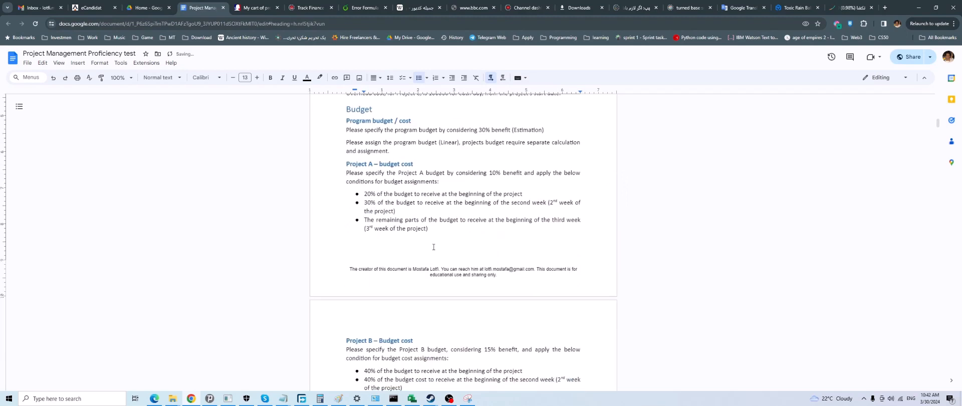
{"action": "scroll", "coordinate": [434, 226], "scroll_direction": "down", "scroll_amount": 3}
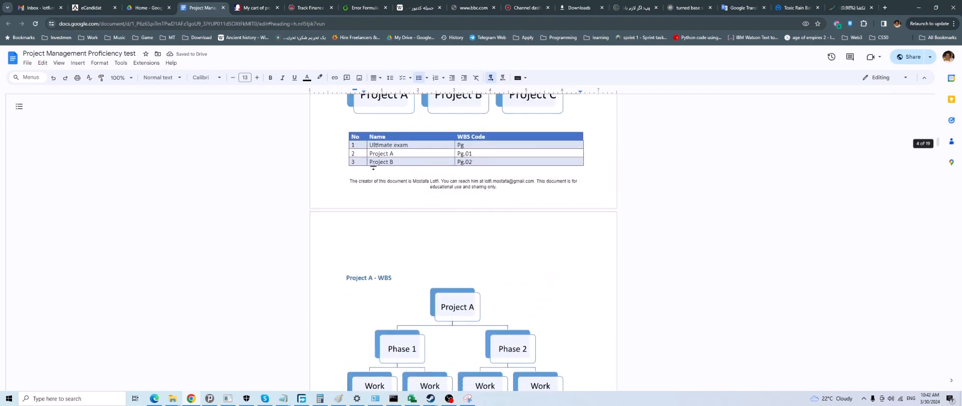
{"action": "scroll", "coordinate": [428, 227], "scroll_direction": "down", "scroll_amount": 4}
{"action": "scroll", "coordinate": [428, 226], "scroll_direction": "down", "scroll_amount": 1}
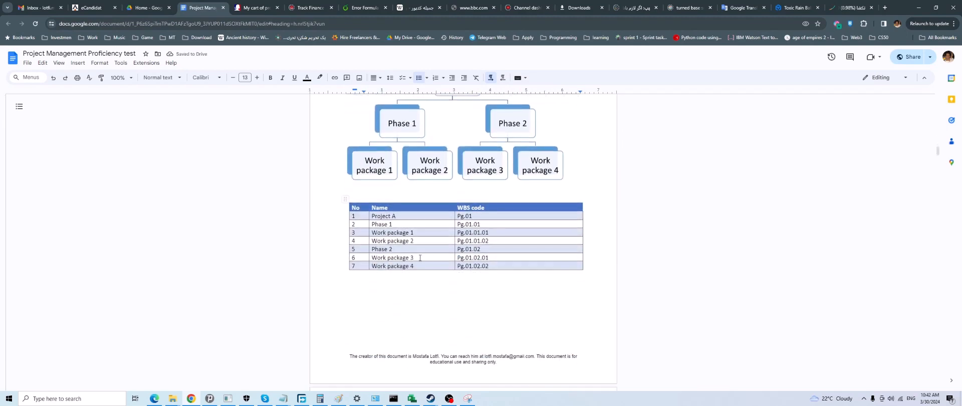
{"action": "scroll", "coordinate": [418, 250], "scroll_direction": "down", "scroll_amount": 10}
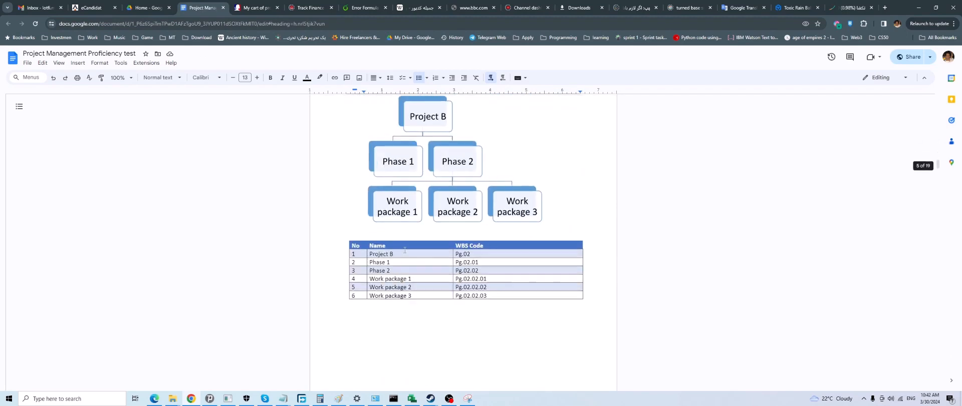
{"action": "scroll", "coordinate": [404, 245], "scroll_direction": "up", "scroll_amount": 5}
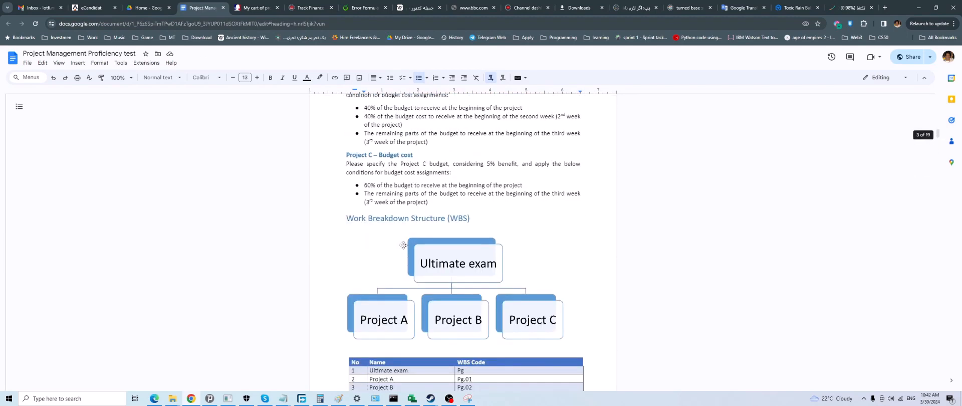
Switch to Microsoft Project, select the Admin panel's start date, and view the task insertion options without adding anything
{"action": "left_click", "coordinate": [412, 398]}
{"action": "left_click", "coordinate": [198, 176]}
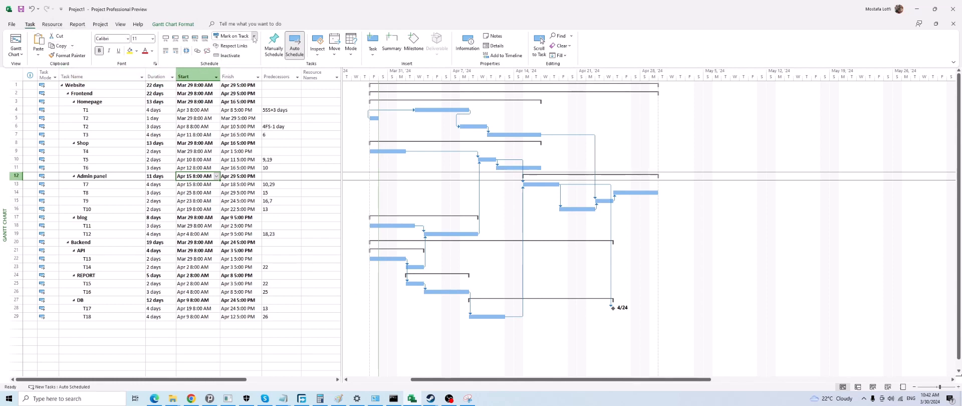
{"action": "left_click", "coordinate": [372, 54]}
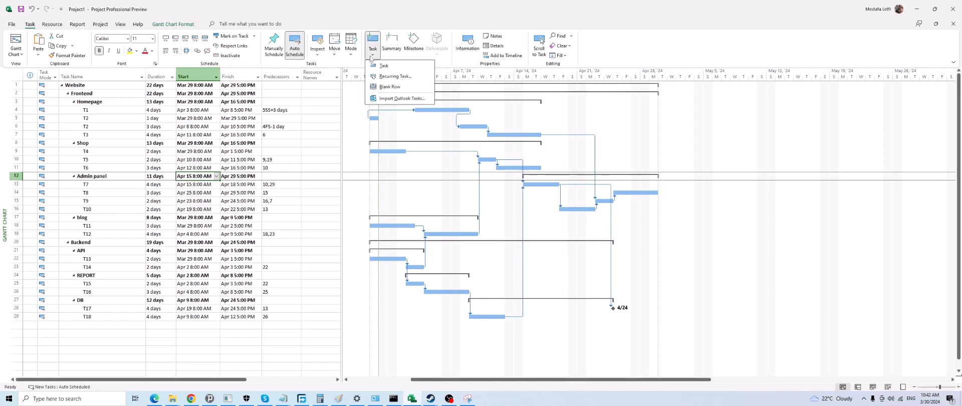
{"action": "left_click", "coordinate": [446, 66]}
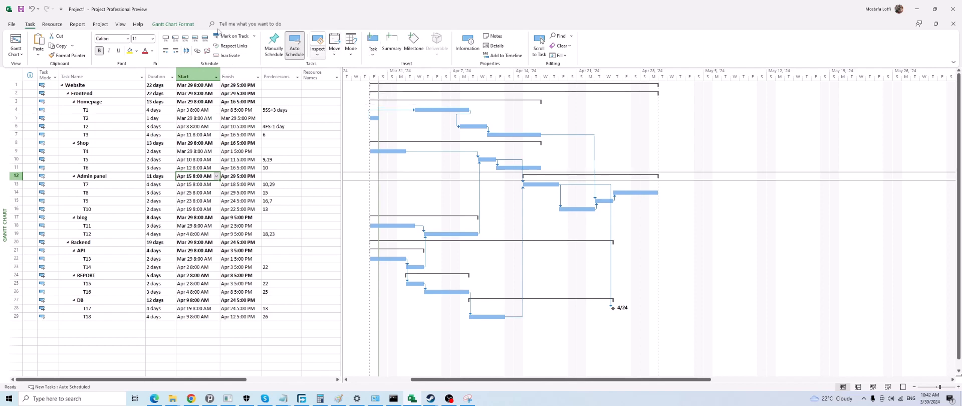
Turn the split view's Details pane on and off again
{"action": "left_click", "coordinate": [121, 24]}
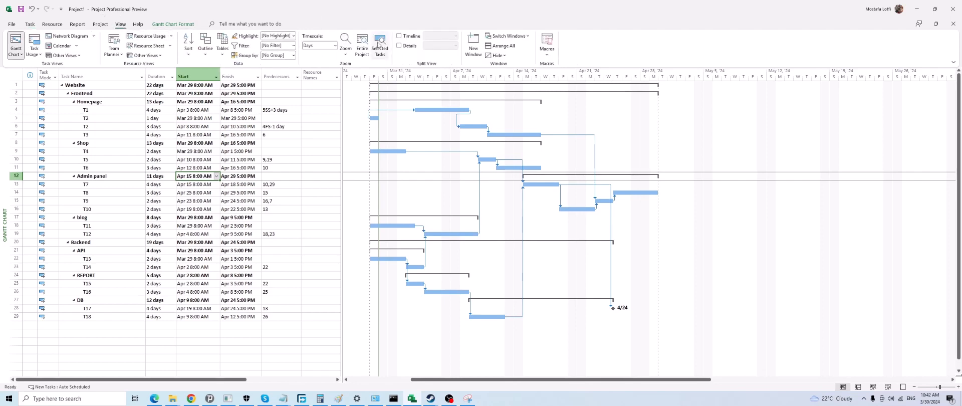
{"action": "left_click", "coordinate": [399, 46]}
{"action": "left_click", "coordinate": [399, 46]}
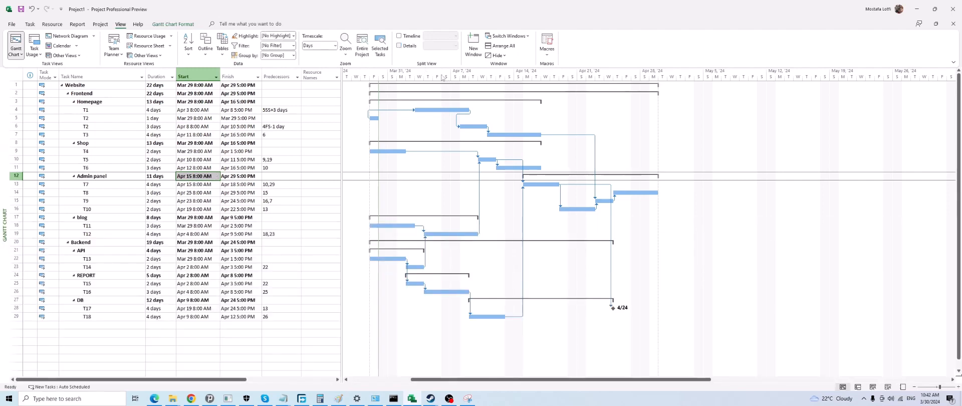
{"action": "right_click", "coordinate": [408, 62]}
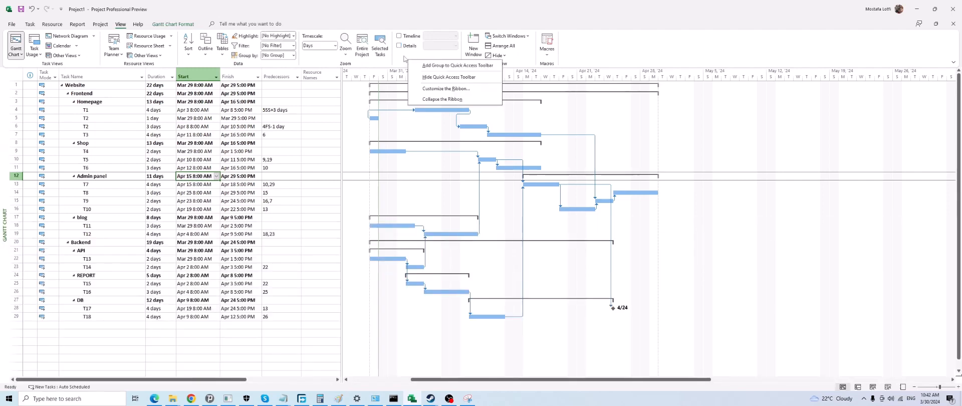
Turn the split view's Timeline pane on and off again
{"action": "left_click", "coordinate": [399, 36]}
{"action": "left_click", "coordinate": [399, 36]}
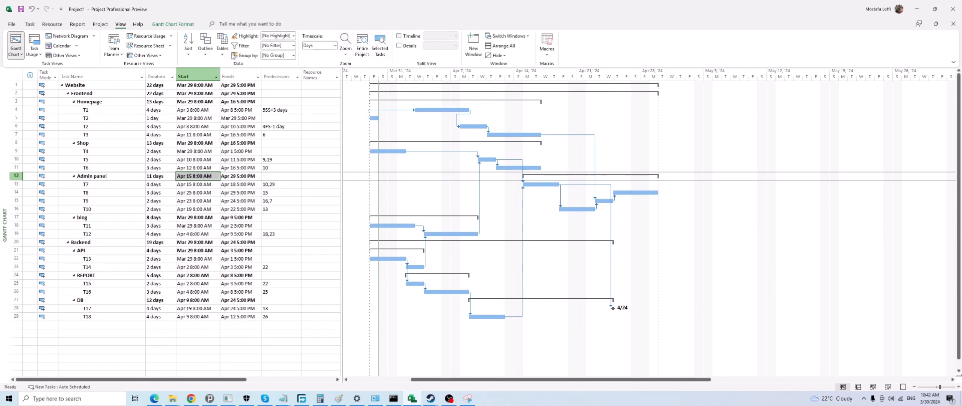
{"action": "left_click", "coordinate": [179, 135]}
{"action": "left_click", "coordinate": [116, 134]}
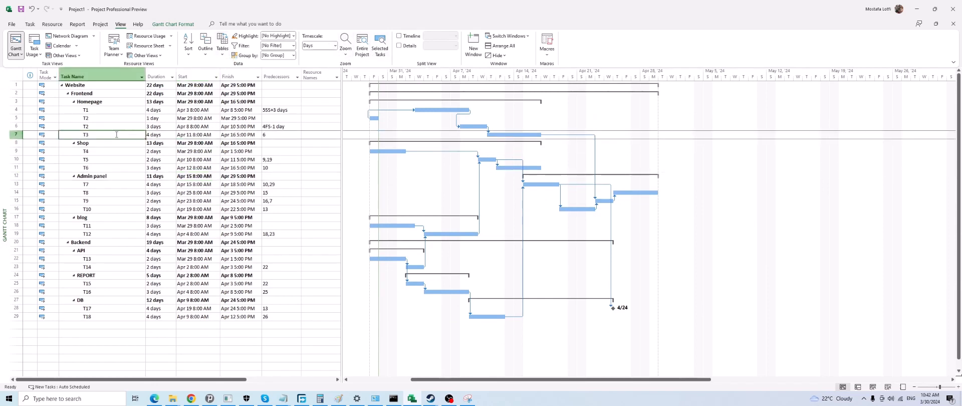
{"action": "left_click", "coordinate": [113, 118]}
{"action": "left_click", "coordinate": [98, 101]}
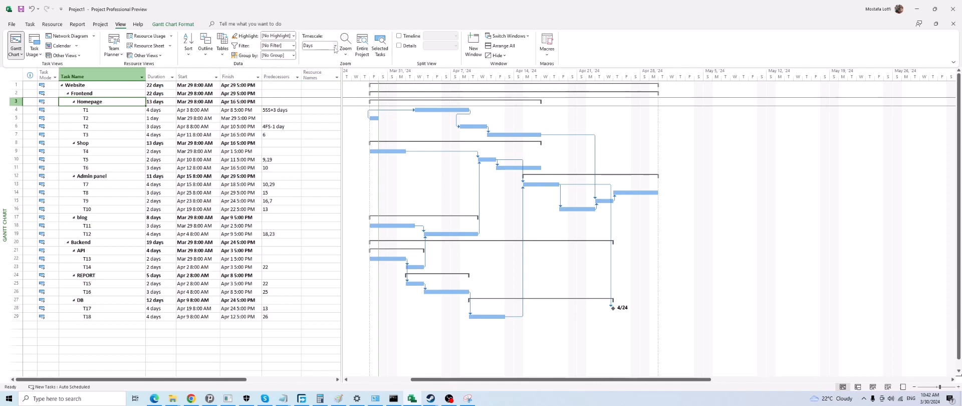
Show the project summary task above the Website task in the Gantt chart
{"action": "left_click", "coordinate": [92, 86]}
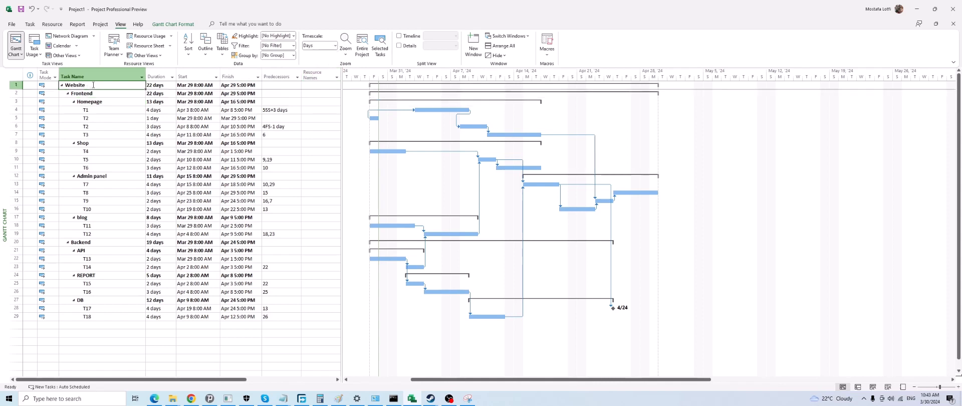
{"action": "left_click", "coordinate": [164, 23]}
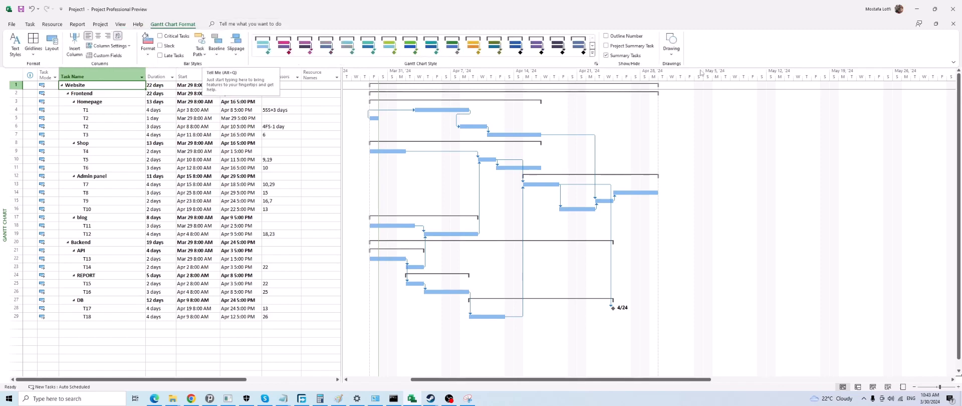
{"action": "left_click", "coordinate": [634, 47]}
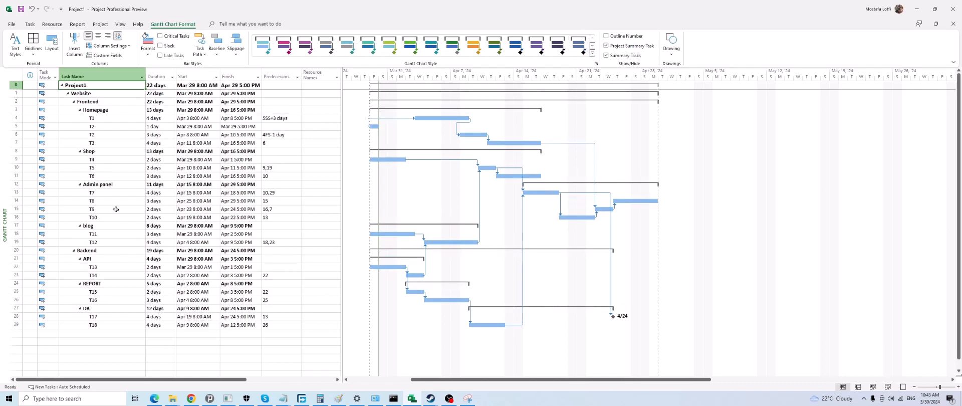
Create a new blank project
{"action": "left_click", "coordinate": [11, 24]}
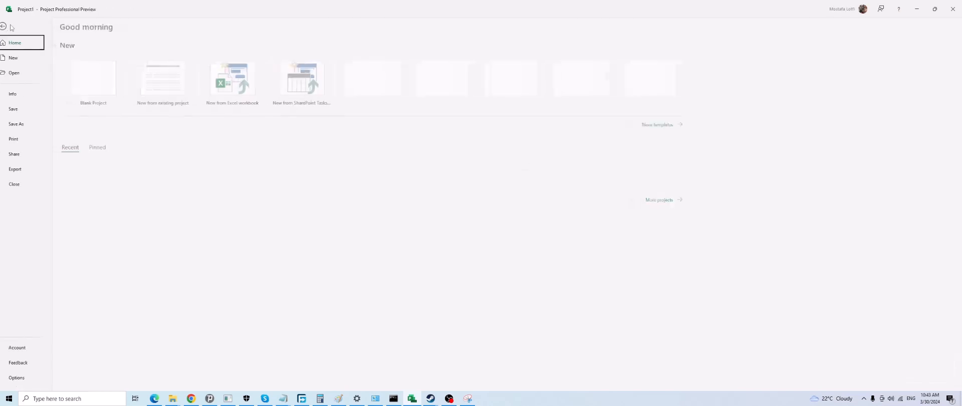
{"action": "left_click", "coordinate": [28, 58]}
{"action": "left_click", "coordinate": [95, 87]}
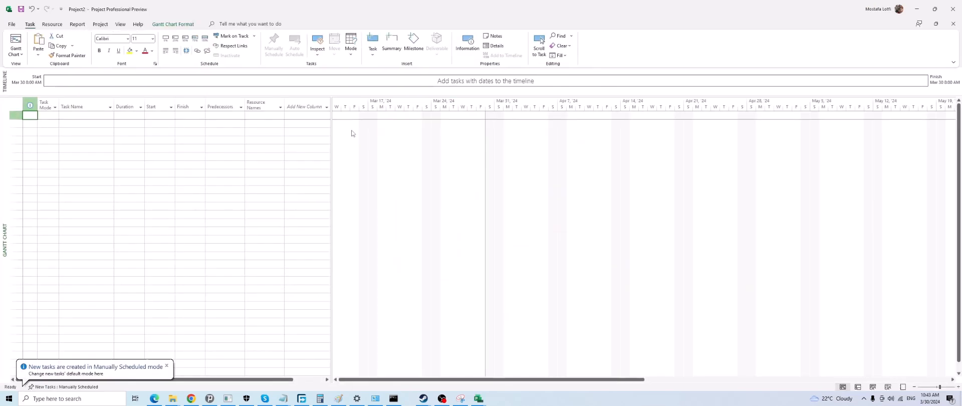
{"action": "left_click", "coordinate": [210, 139]}
{"action": "left_click", "coordinate": [143, 114]}
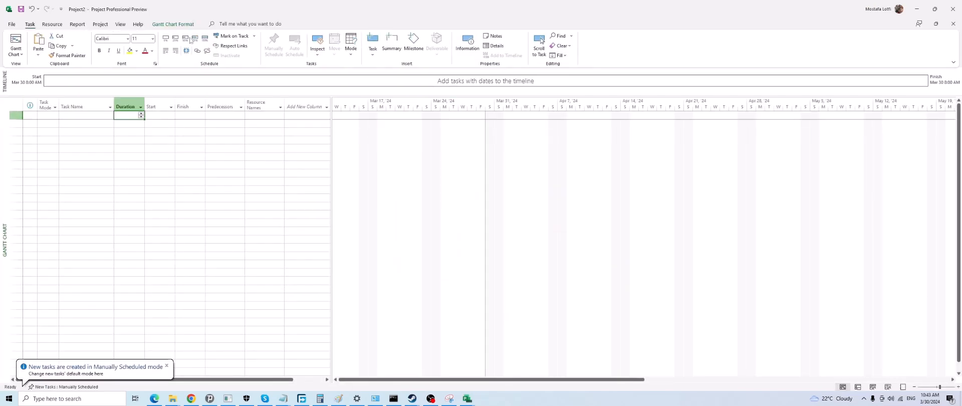
Show the project summary task in the blank project and select its cells from the finish date to the task name
{"action": "left_click", "coordinate": [173, 24]}
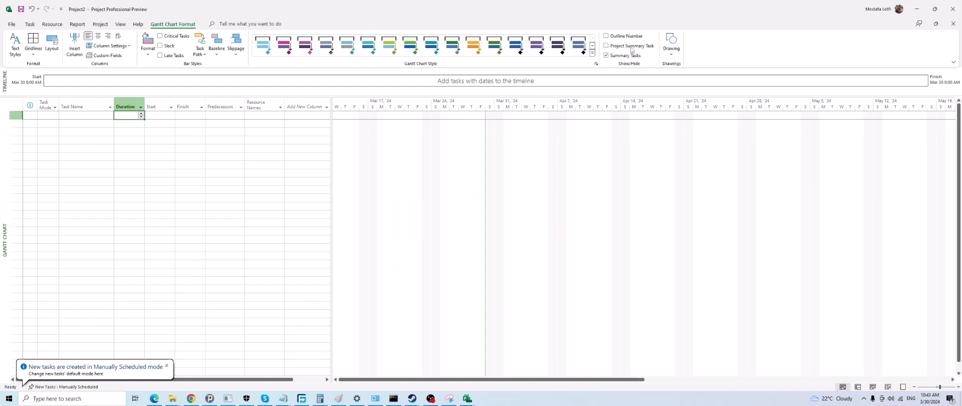
{"action": "left_click", "coordinate": [606, 46]}
{"action": "left_click", "coordinate": [152, 179]}
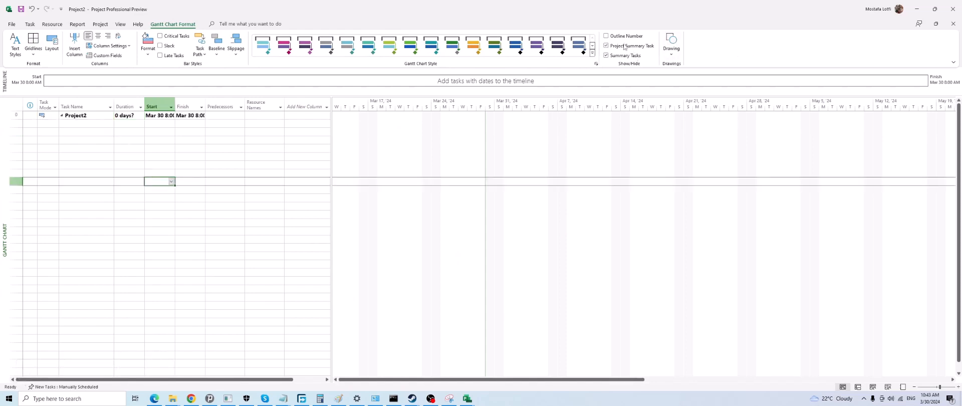
{"action": "left_click", "coordinate": [79, 119]}
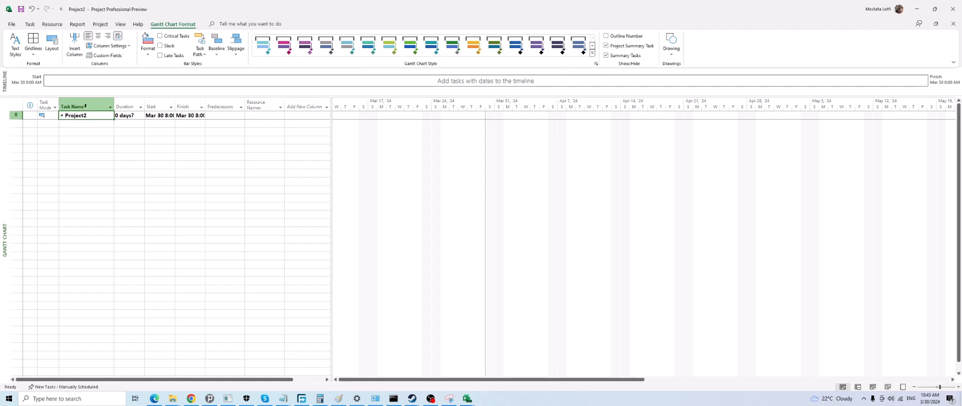
{"action": "left_click_drag", "start_coordinate": [193, 116], "coordinate": [76, 116]}
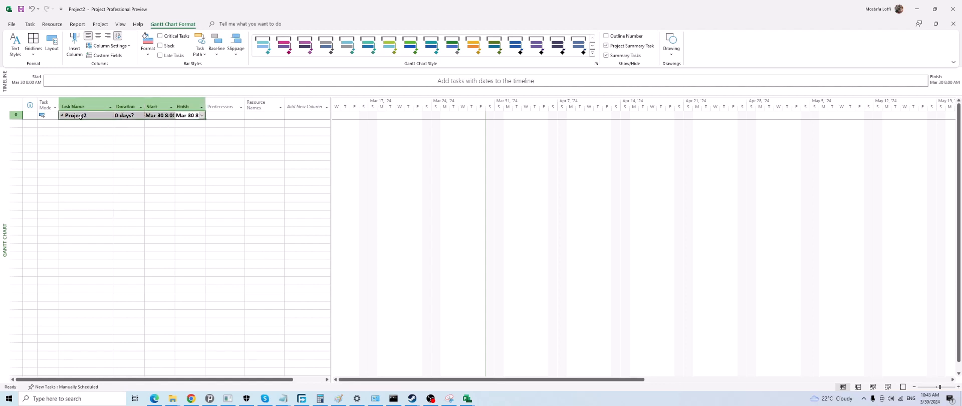
Collapse the blank project's summary task, and close the project without saving
{"action": "left_click", "coordinate": [97, 146]}
{"action": "left_click", "coordinate": [88, 123]}
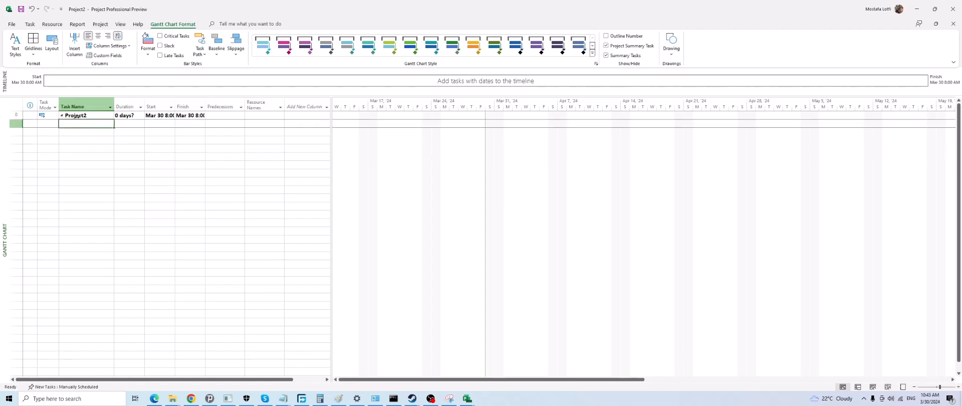
{"action": "left_click", "coordinate": [62, 115]}
{"action": "left_click", "coordinate": [953, 24]}
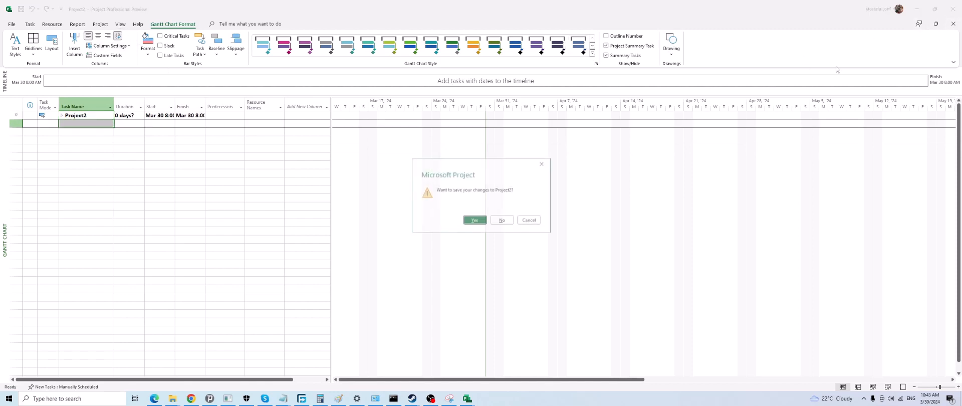
{"action": "left_click", "coordinate": [502, 220]}
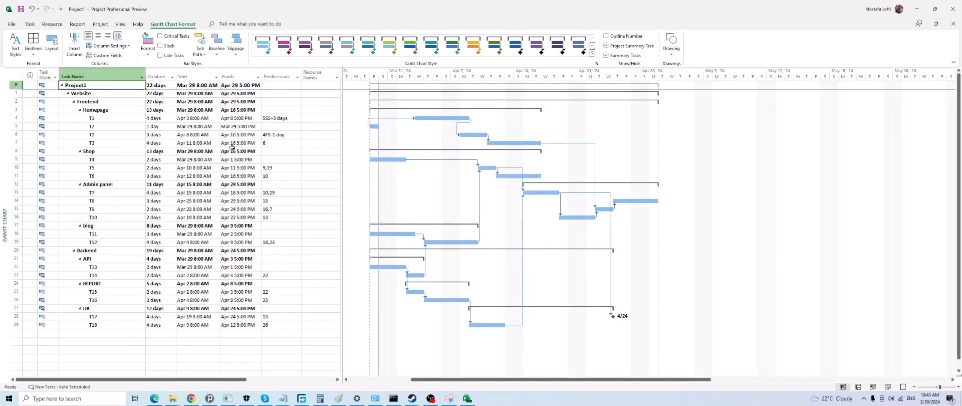
Collapse the Website task beneath the project summary task
{"action": "left_click", "coordinate": [116, 93]}
{"action": "left_click", "coordinate": [108, 86]}
{"action": "left_click", "coordinate": [67, 94]}
{"action": "left_click", "coordinate": [90, 86]}
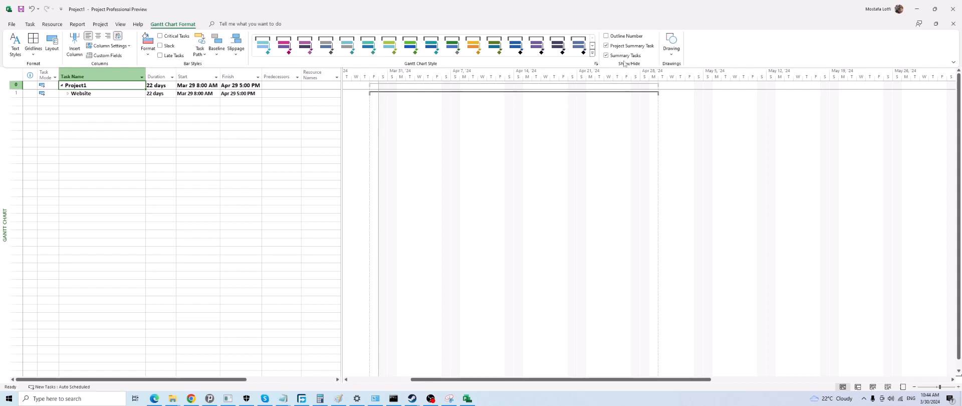
Hide the project summary task and expand the Website task again
{"action": "left_click", "coordinate": [606, 46]}
{"action": "left_click", "coordinate": [69, 127]}
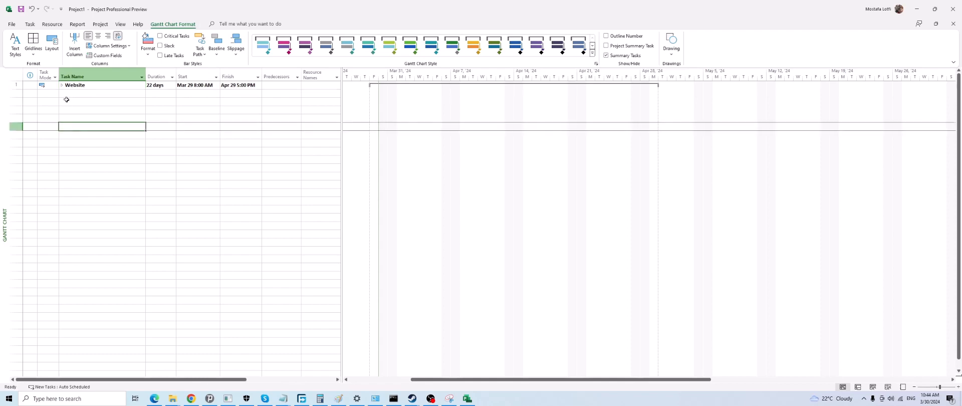
{"action": "left_click", "coordinate": [63, 86]}
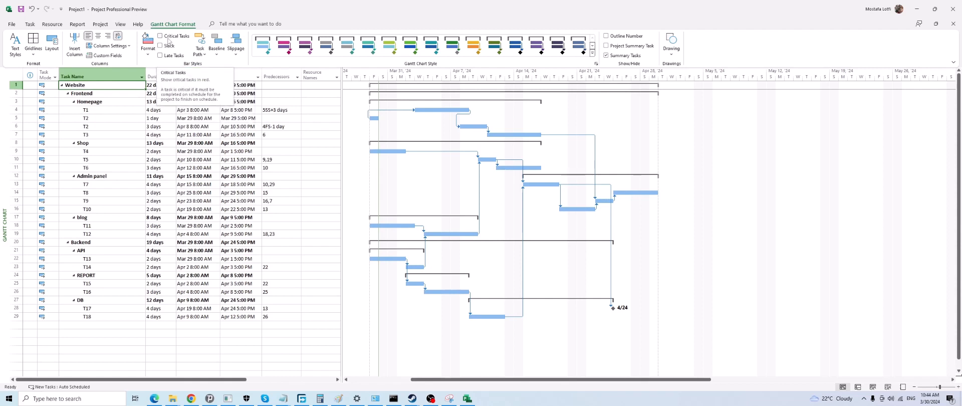
Highlight the critical tasks in the Gantt chart, switching the highlighting off and on once more
{"action": "left_click", "coordinate": [163, 38]}
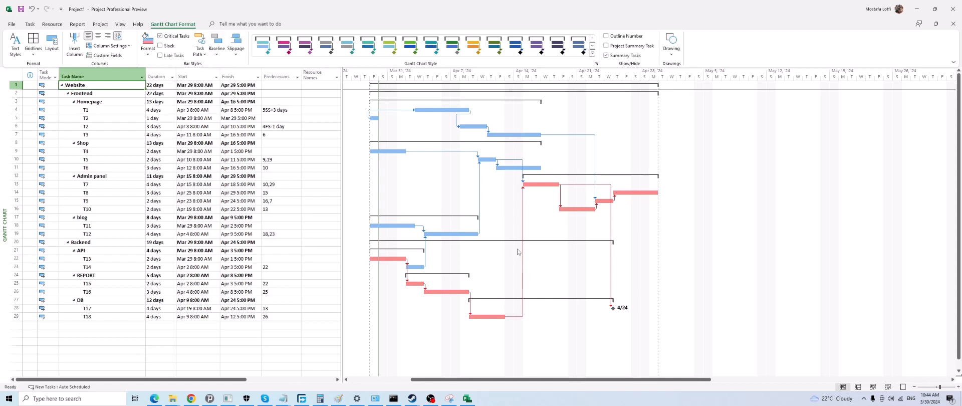
{"action": "left_click", "coordinate": [166, 37]}
{"action": "left_click", "coordinate": [166, 37]}
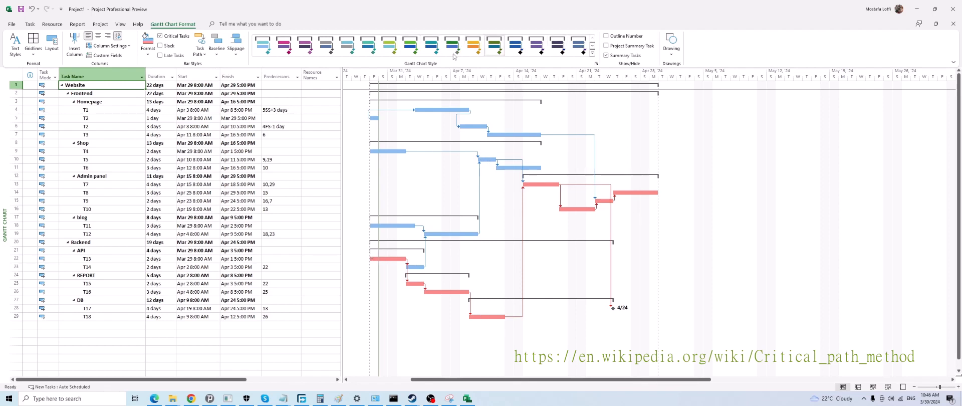
View the full gallery of Gantt chart styles without choosing one
{"action": "left_click", "coordinate": [591, 52]}
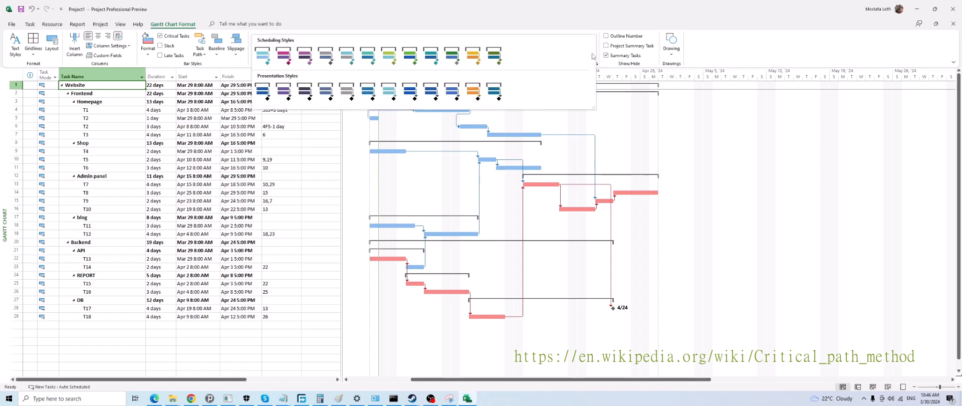
{"action": "left_click", "coordinate": [568, 236]}
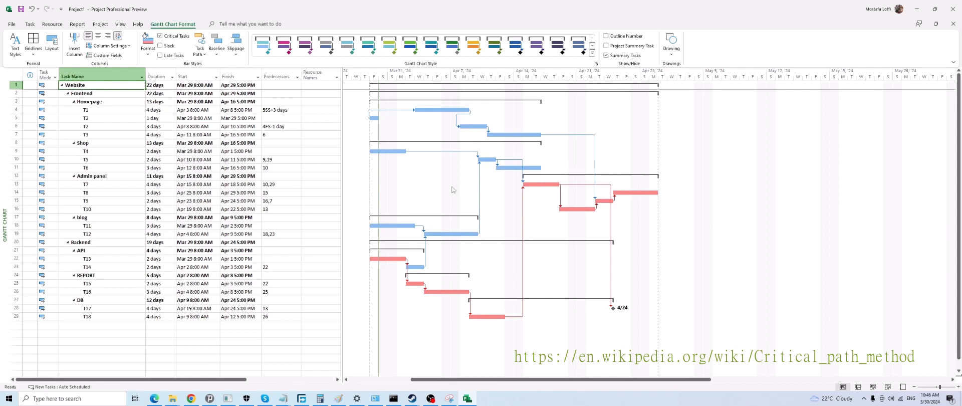
Rename the top-level Website task as 0
{"action": "type", "text": "0"}
{"action": "left_click", "coordinate": [295, 126]}
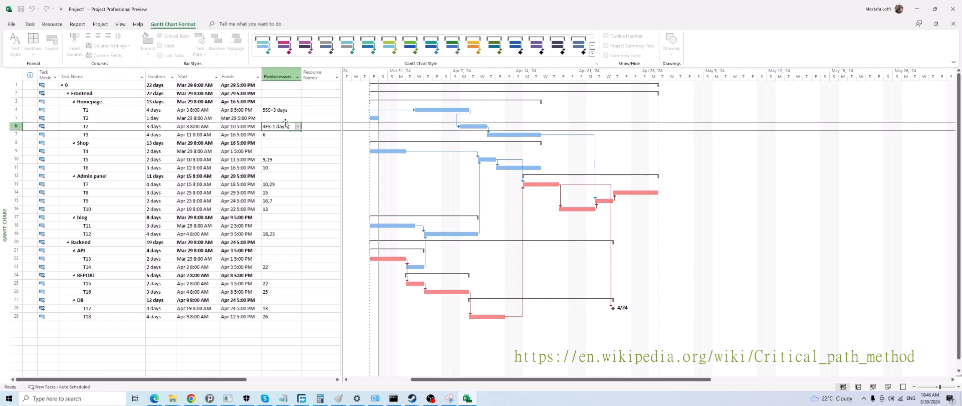
{"action": "left_click", "coordinate": [251, 110]}
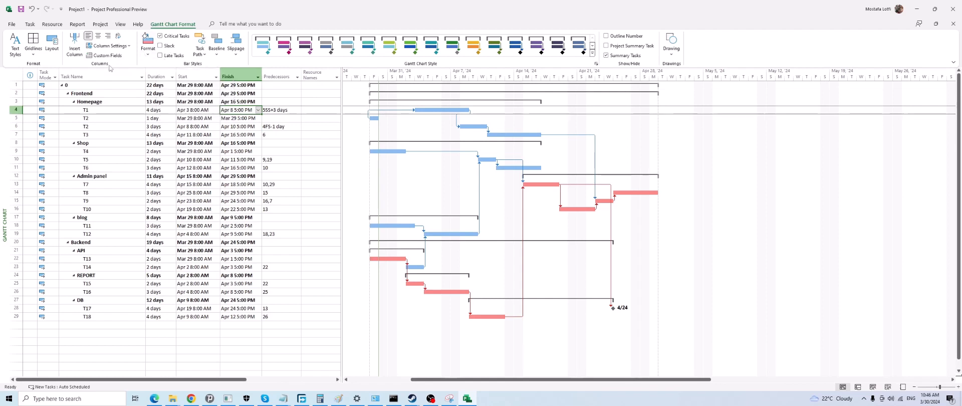
{"action": "left_click", "coordinate": [208, 127]}
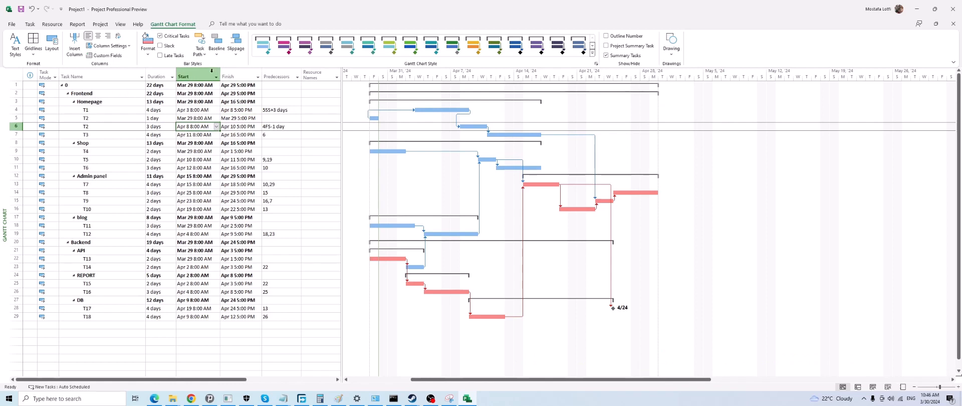
{"action": "left_click", "coordinate": [231, 161]}
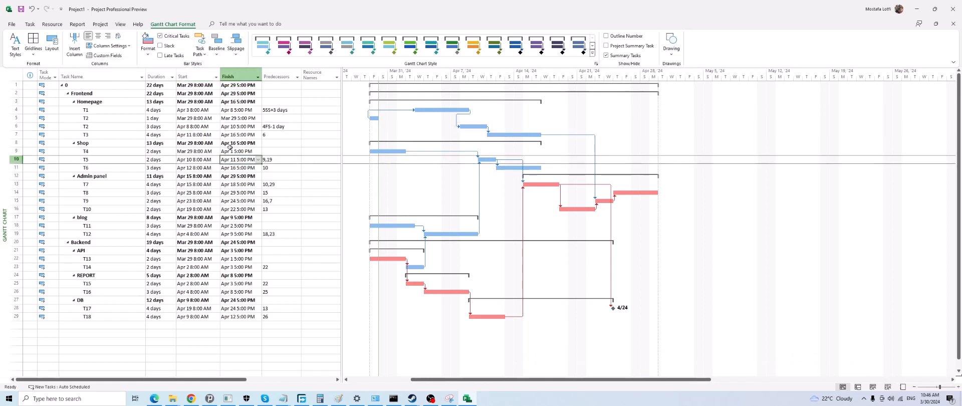
View the Task Path, Baseline and Slippage options without applying any of them
{"action": "left_click", "coordinate": [199, 50]}
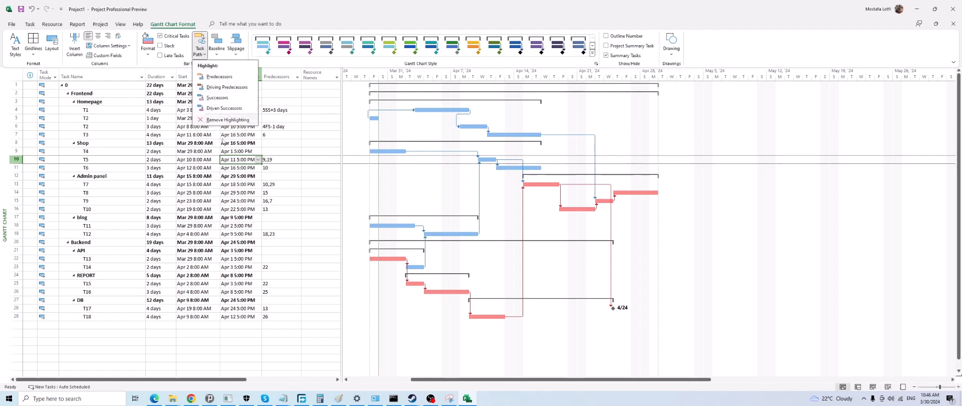
{"action": "left_click", "coordinate": [202, 178]}
{"action": "left_click", "coordinate": [216, 44]}
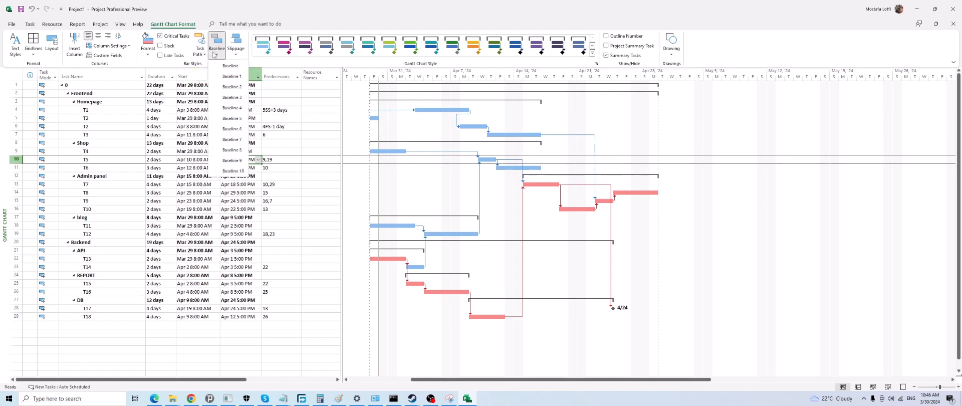
{"action": "left_click", "coordinate": [170, 91]}
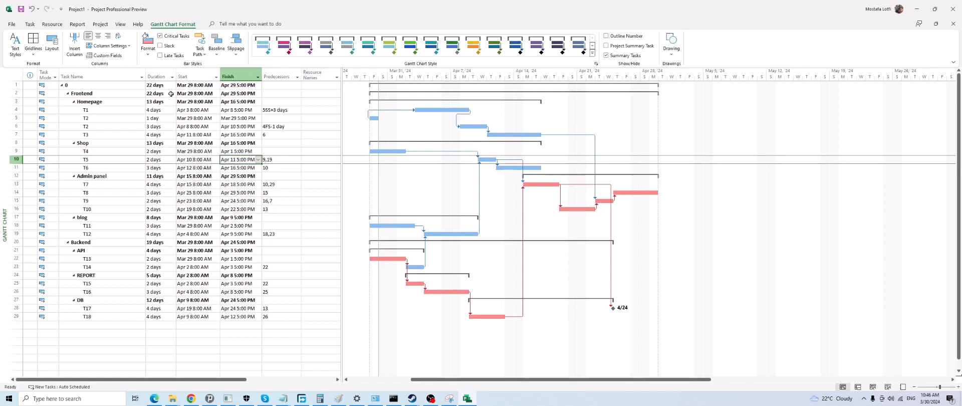
{"action": "left_click", "coordinate": [234, 55]}
{"action": "left_click", "coordinate": [191, 124]}
Undo the last name change of the top-level task
{"action": "left_click", "coordinate": [96, 126]}
{"action": "key", "text": "ctrl+z"}
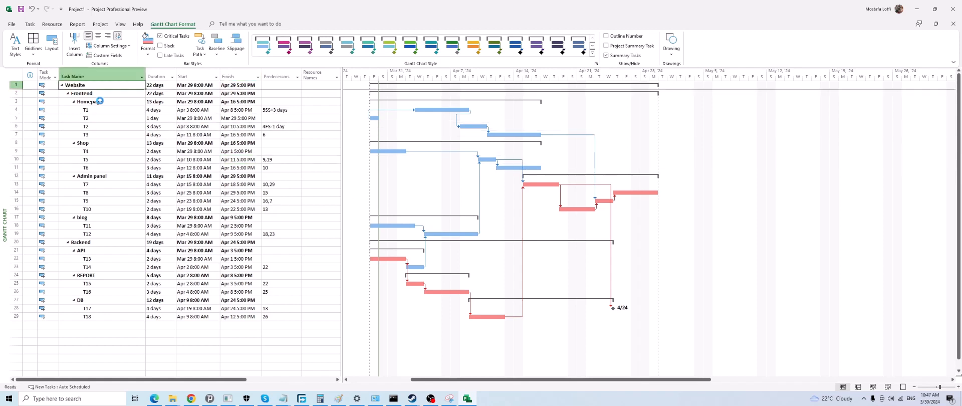
{"action": "left_click", "coordinate": [127, 145]}
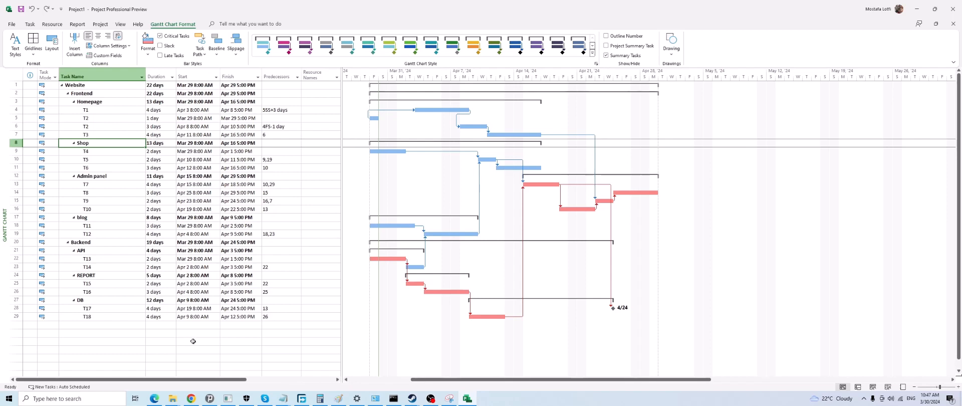
Switch to Chrome and review the introduction, calendar rules and overhead costs in the Project Management Proficiency test document
{"action": "left_click", "coordinate": [191, 399]}
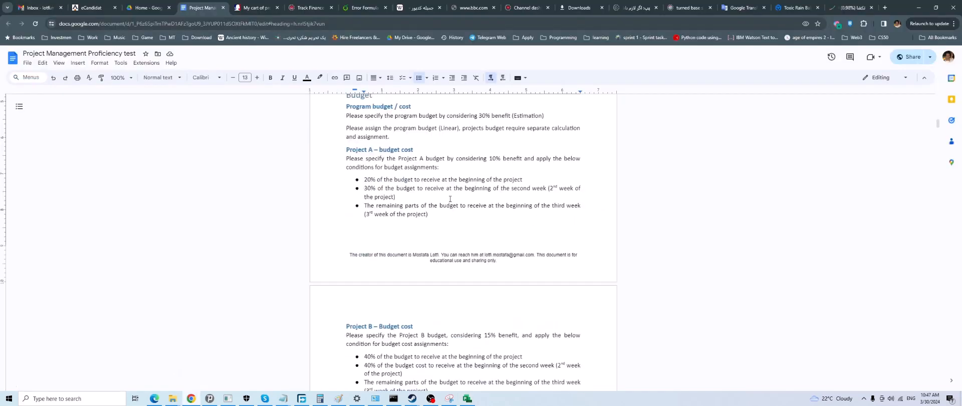
{"action": "scroll", "coordinate": [450, 199], "scroll_direction": "up", "scroll_amount": 15}
{"action": "scroll", "coordinate": [446, 201], "scroll_direction": "down", "scroll_amount": 4}
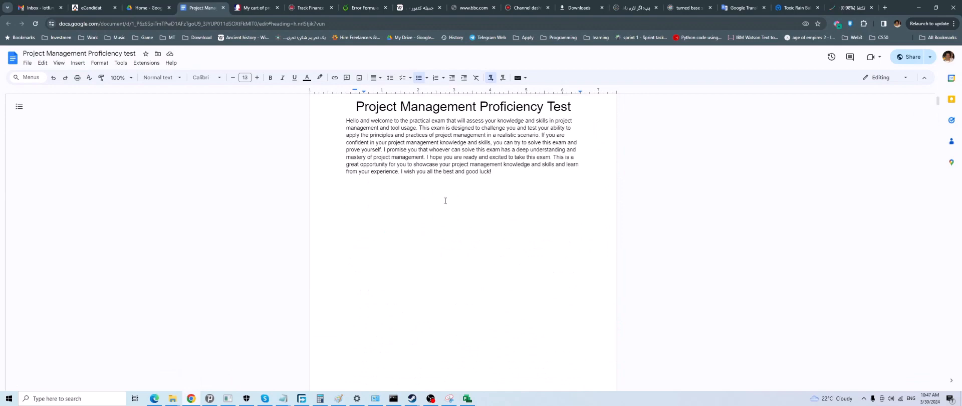
{"action": "scroll", "coordinate": [444, 201], "scroll_direction": "down", "scroll_amount": 9}
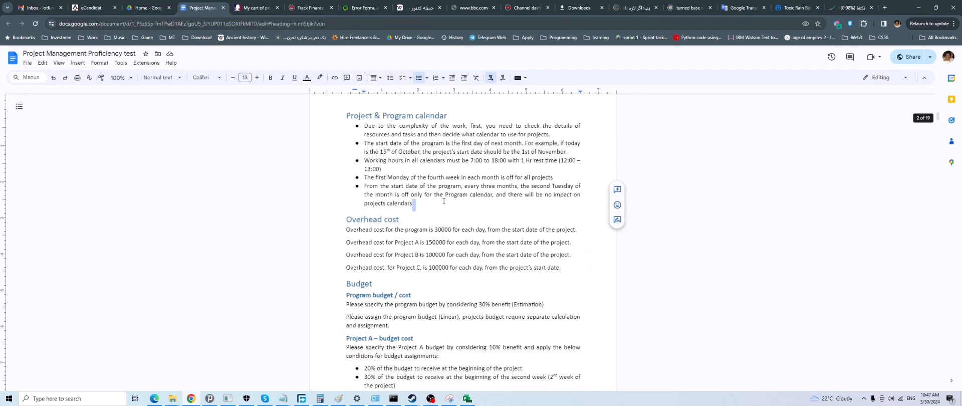
Review the opening pages of the test document and select the whole Project & Program calendar section
{"action": "scroll", "coordinate": [443, 201], "scroll_direction": "up", "scroll_amount": 13}
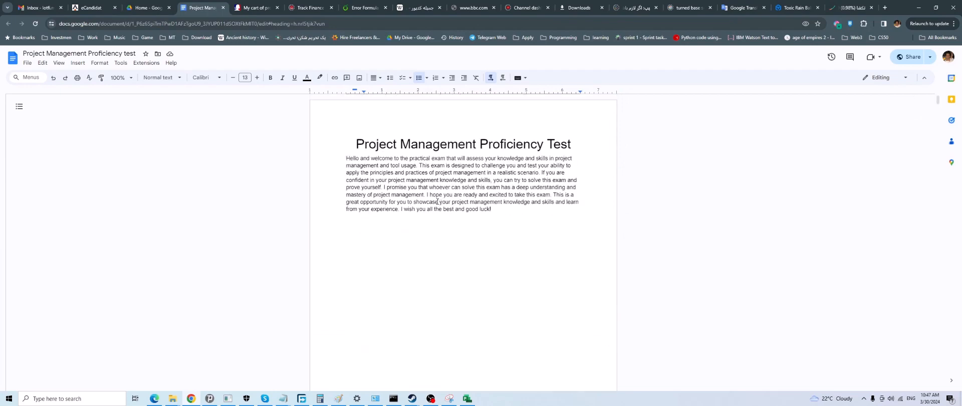
{"action": "scroll", "coordinate": [437, 201], "scroll_direction": "down", "scroll_amount": 10}
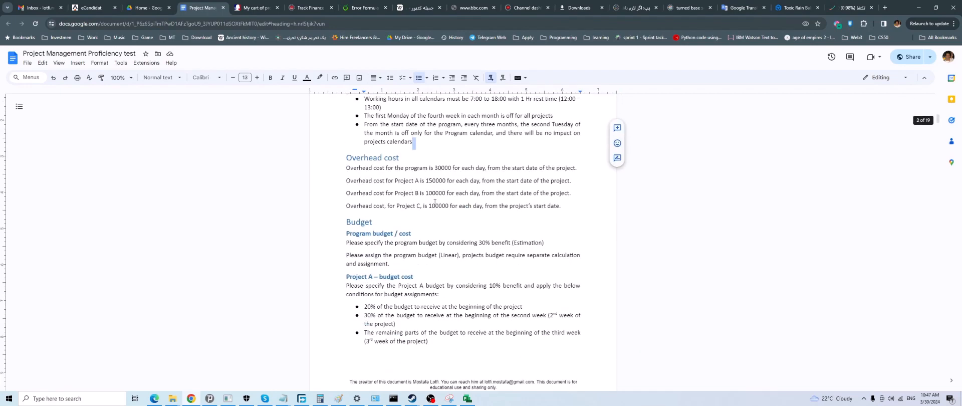
{"action": "scroll", "coordinate": [434, 202], "scroll_direction": "up", "scroll_amount": 5}
{"action": "scroll", "coordinate": [434, 202], "scroll_direction": "down", "scroll_amount": 4}
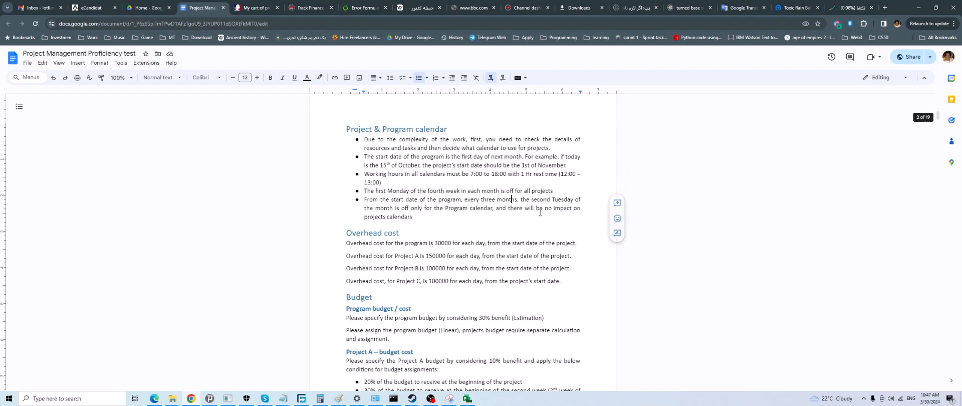
{"action": "left_click_drag", "start_coordinate": [422, 219], "coordinate": [345, 129]}
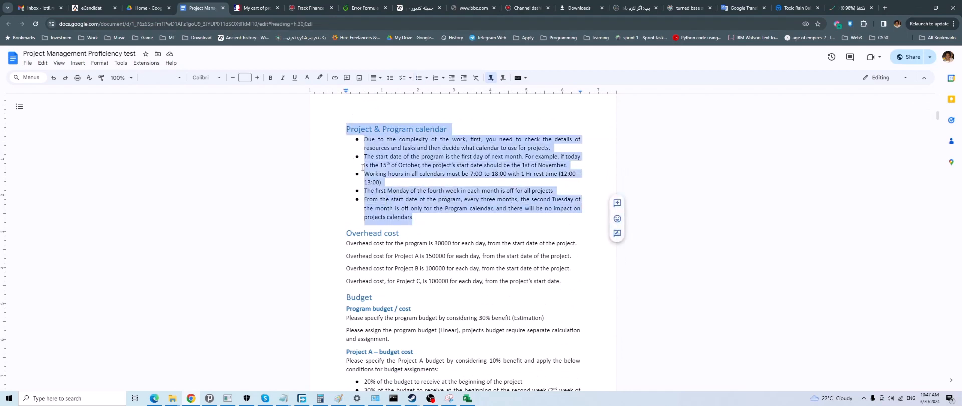
Examine the WBS charts and code tables and the activity lists for Project A and Project B in the test document
{"action": "scroll", "coordinate": [411, 233], "scroll_direction": "down", "scroll_amount": 9}
{"action": "scroll", "coordinate": [411, 234], "scroll_direction": "down", "scroll_amount": 15}
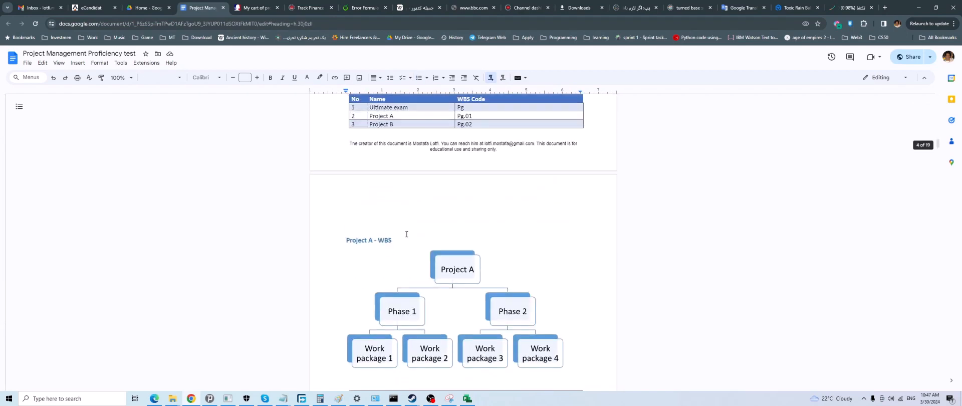
{"action": "scroll", "coordinate": [406, 235], "scroll_direction": "up", "scroll_amount": 3}
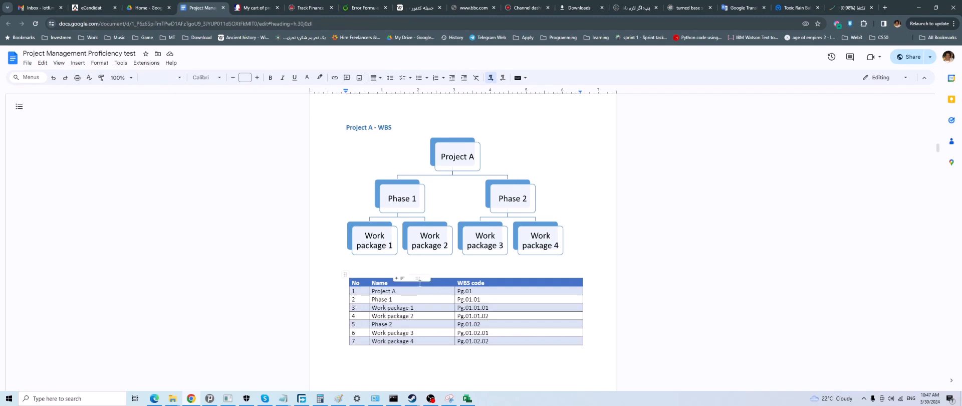
{"action": "scroll", "coordinate": [423, 281], "scroll_direction": "down", "scroll_amount": 5}
{"action": "scroll", "coordinate": [423, 282], "scroll_direction": "down", "scroll_amount": 15}
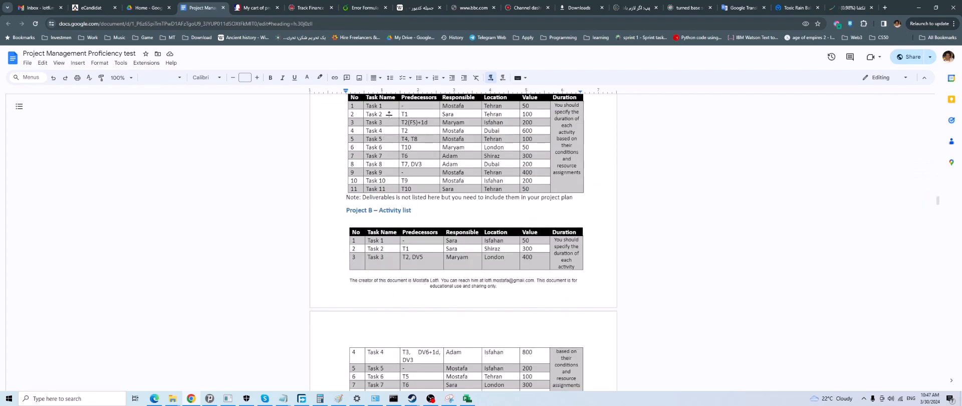
{"action": "scroll", "coordinate": [388, 113], "scroll_direction": "down", "scroll_amount": 2}
{"action": "scroll", "coordinate": [400, 200], "scroll_direction": "up", "scroll_amount": 5}
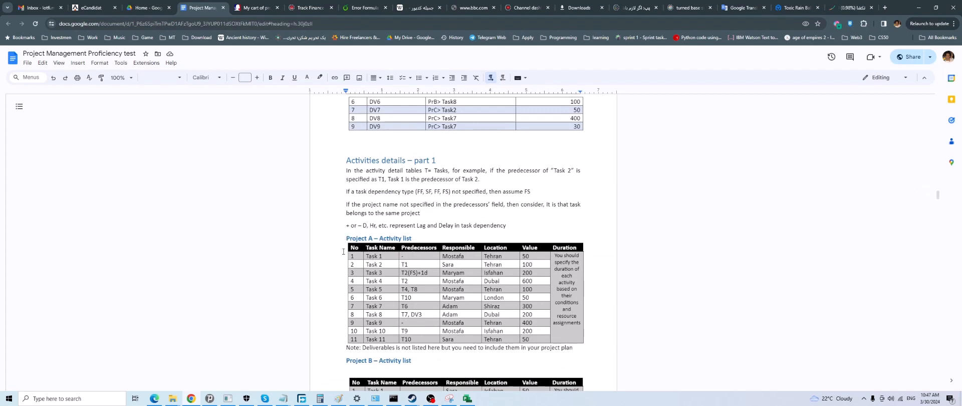
{"action": "scroll", "coordinate": [323, 330], "scroll_direction": "down", "scroll_amount": 5}
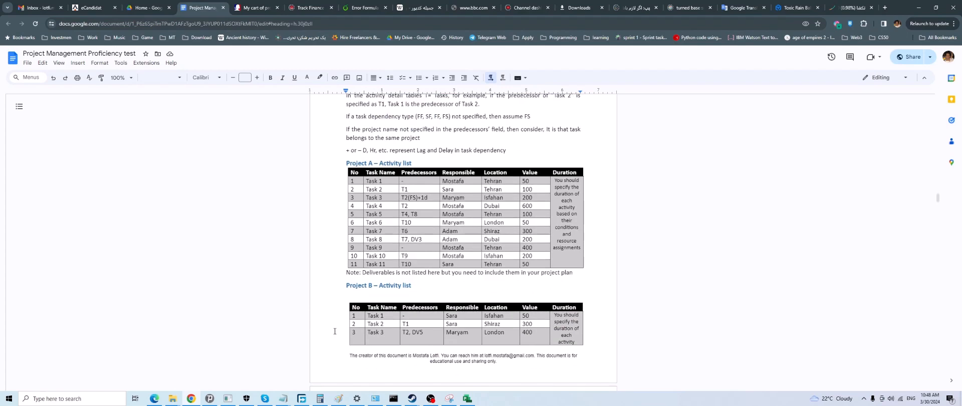
{"action": "scroll", "coordinate": [336, 329], "scroll_direction": "up", "scroll_amount": 7}
{"action": "scroll", "coordinate": [336, 329], "scroll_direction": "up", "scroll_amount": 20}
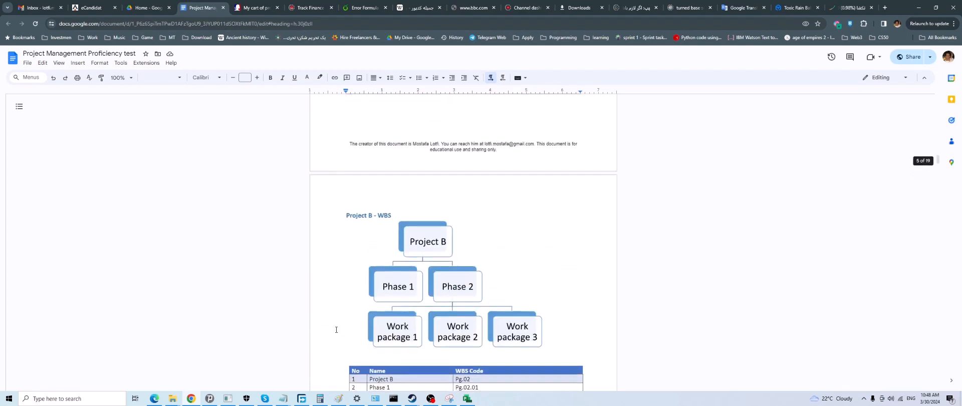